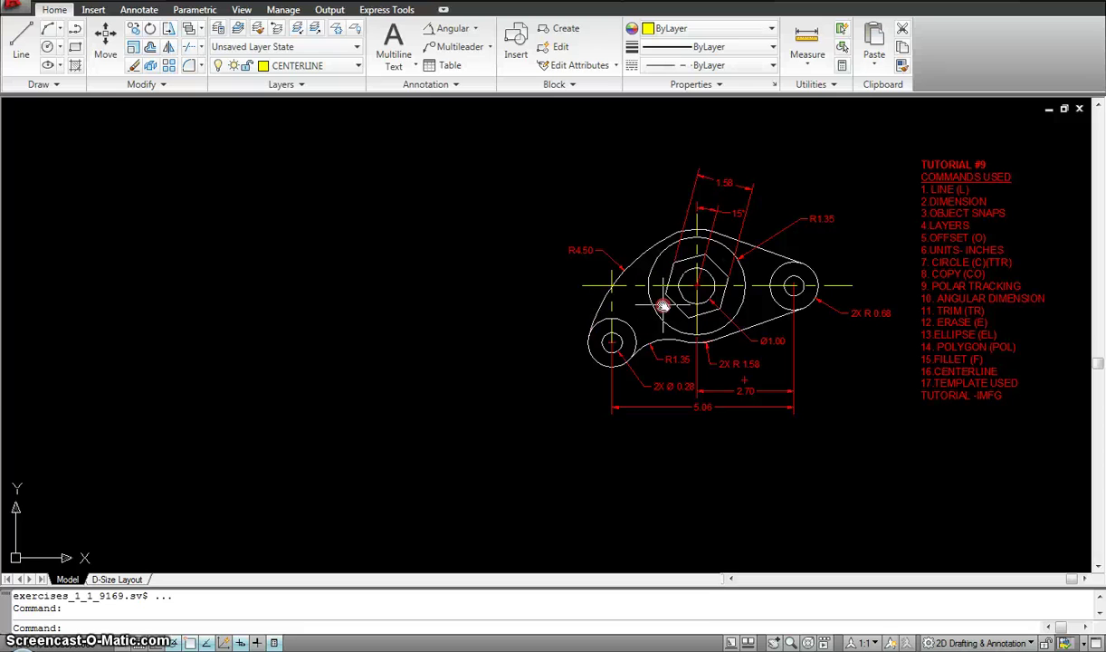
Step: Examine the Tutorial #9 reference drawing, its command list and the overview sheet of the other tutorials
{"action": "scroll", "coordinate": [628, 305], "scroll_direction": "up", "scroll_amount": 1}
{"action": "scroll", "coordinate": [613, 312], "scroll_direction": "down", "scroll_amount": 2}
{"action": "scroll", "coordinate": [625, 303], "scroll_direction": "up", "scroll_amount": 3}
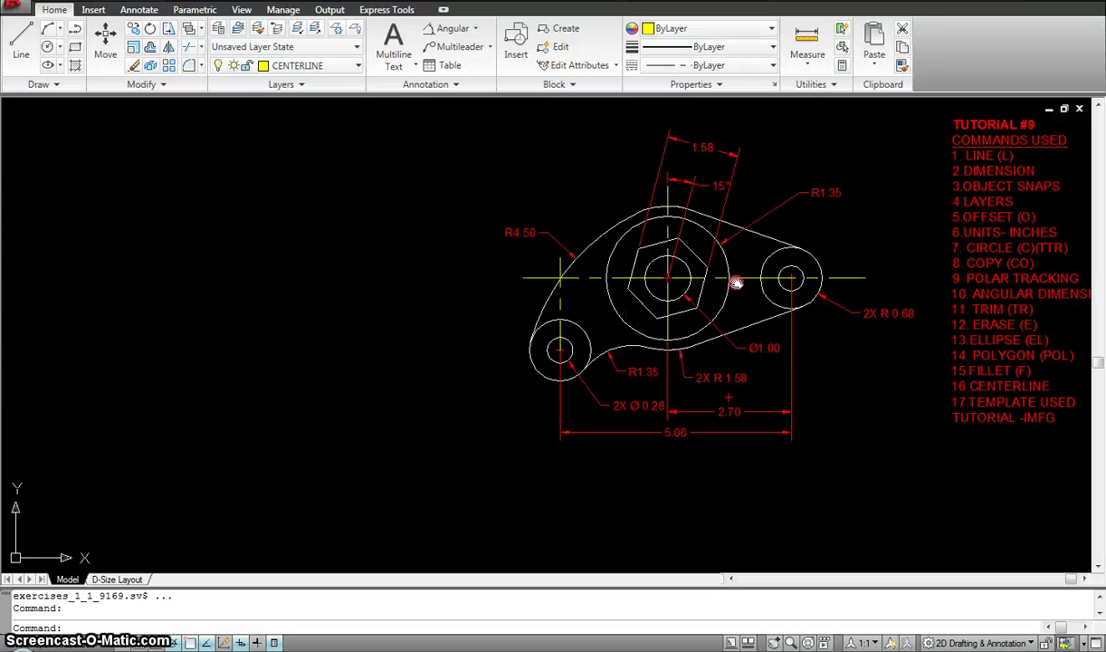
{"action": "middle_click_drag", "start_coordinate": [737, 283], "coordinate": [713, 290]}
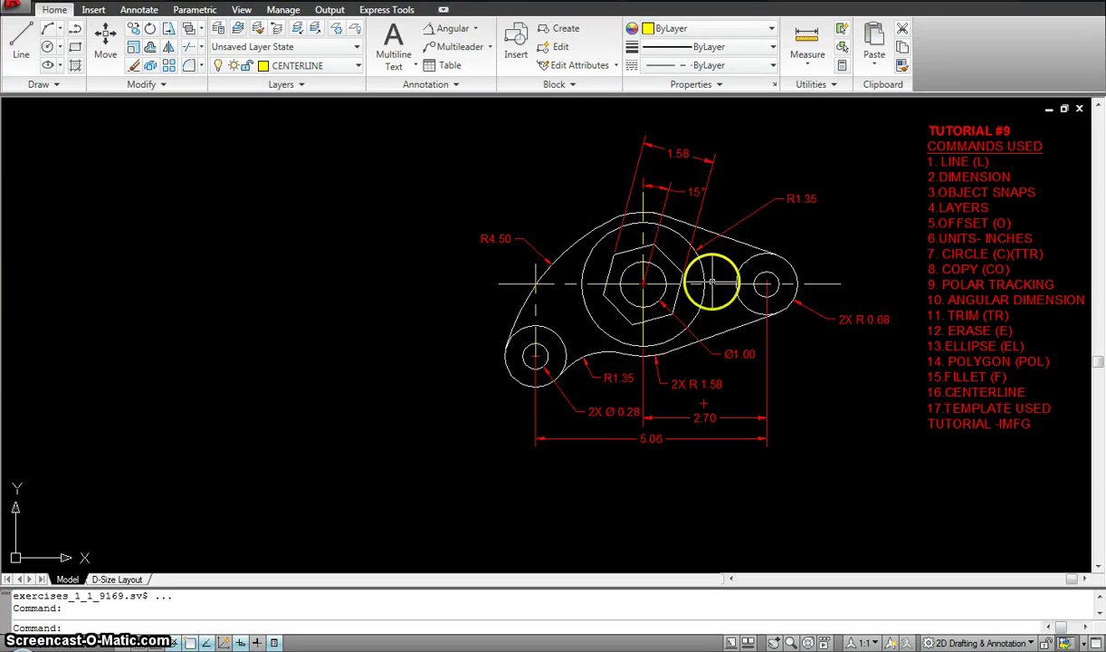
{"action": "scroll", "coordinate": [713, 281], "scroll_direction": "down", "scroll_amount": 4}
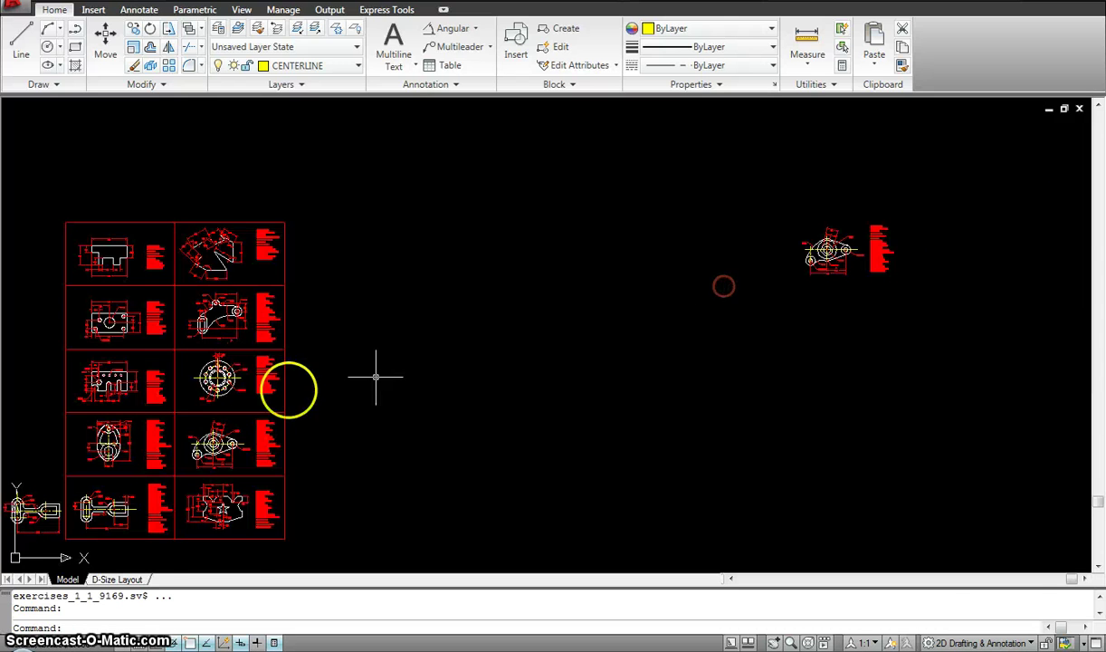
{"action": "scroll", "coordinate": [214, 292], "scroll_direction": "up", "scroll_amount": 10}
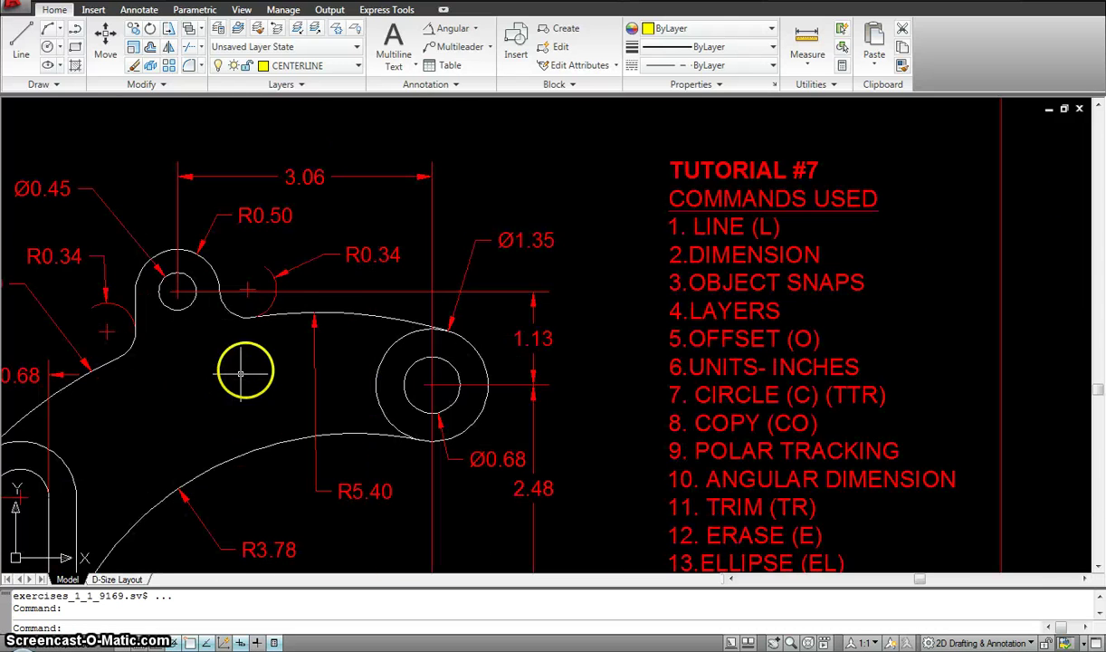
{"action": "scroll", "coordinate": [538, 261], "scroll_direction": "down", "scroll_amount": 4}
{"action": "scroll", "coordinate": [538, 260], "scroll_direction": "down", "scroll_amount": 6}
{"action": "middle_click_drag", "start_coordinate": [684, 240], "coordinate": [534, 268]}
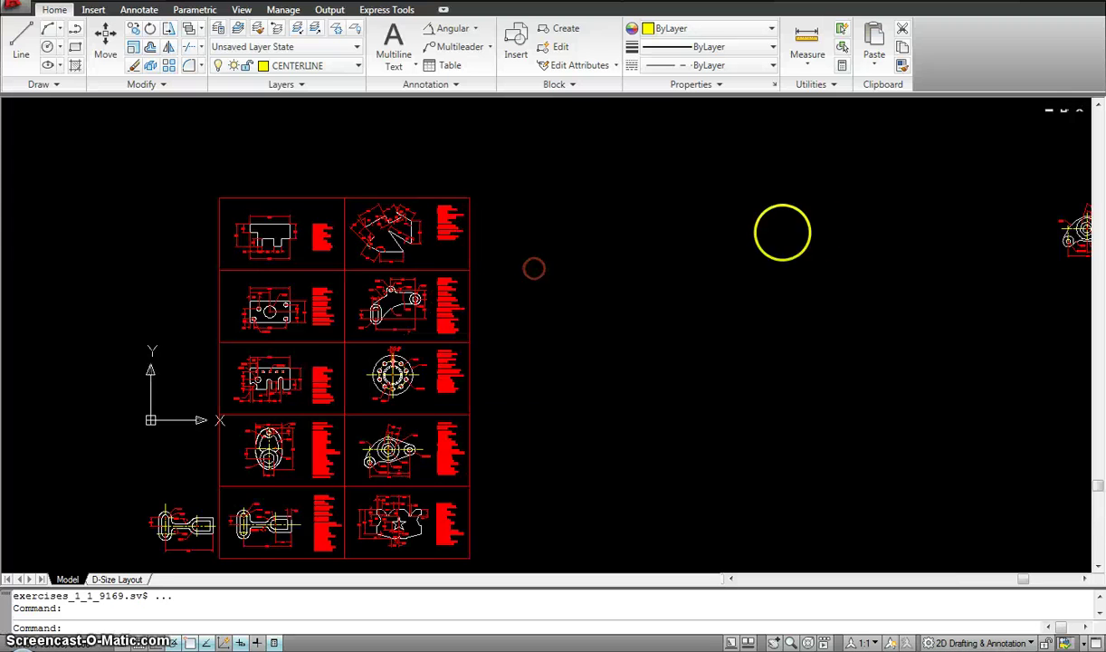
{"action": "middle_click_drag", "start_coordinate": [780, 232], "coordinate": [638, 262]}
{"action": "scroll", "coordinate": [901, 247], "scroll_direction": "up", "scroll_amount": 8}
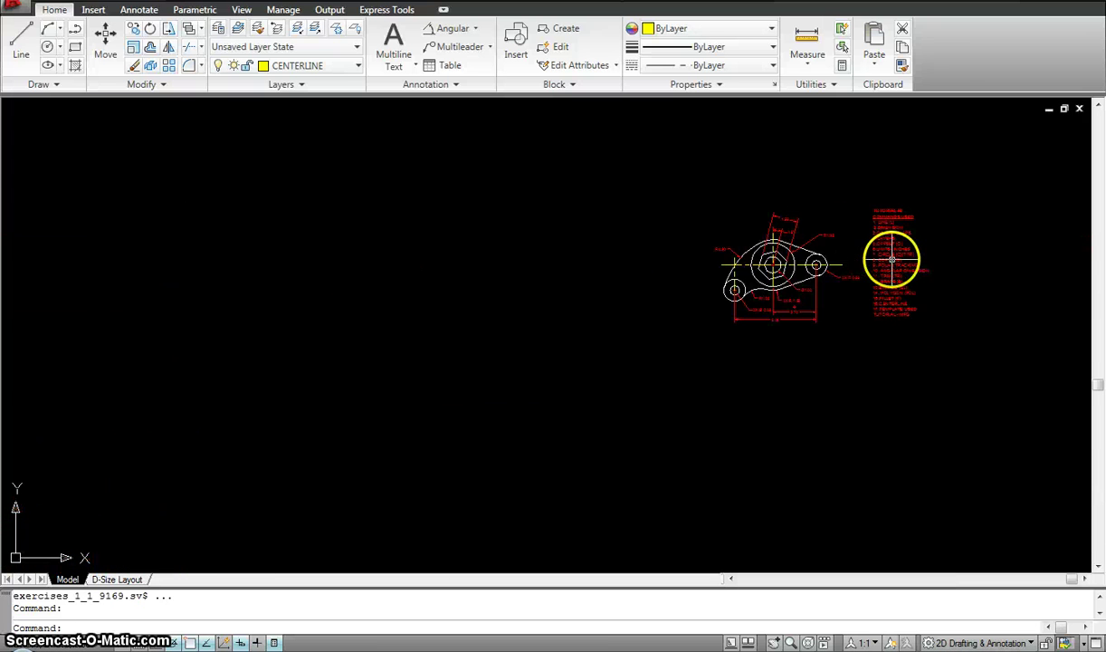
{"action": "scroll", "coordinate": [752, 277], "scroll_direction": "down", "scroll_amount": 1}
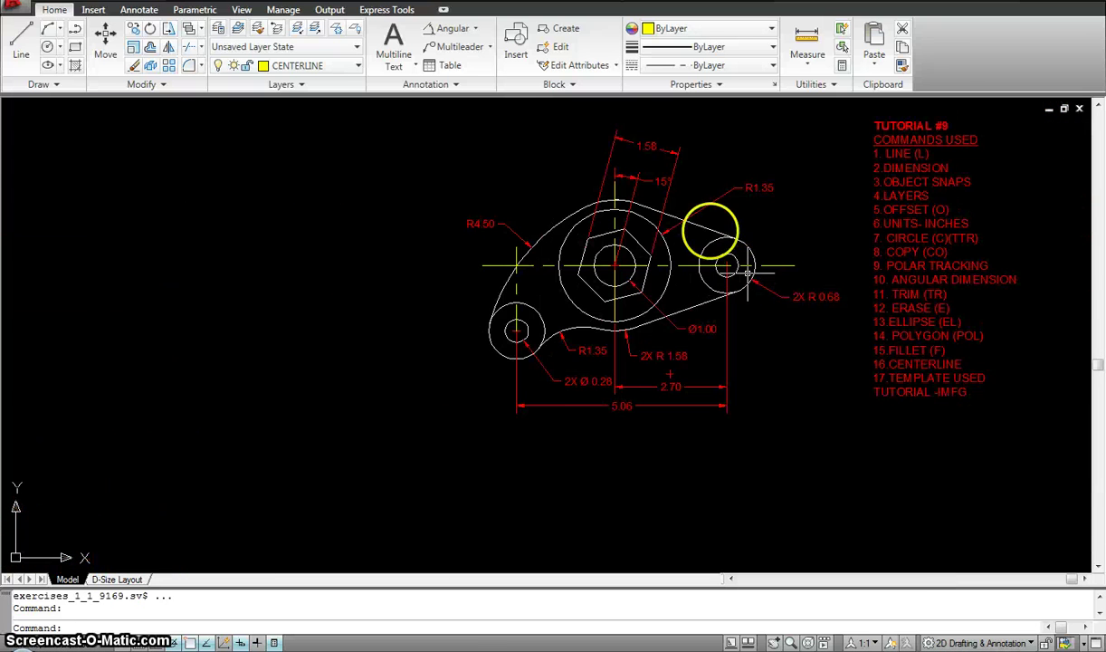
Step: Inspect the reference part's central hole, hexagon and angular dimension
{"action": "middle_click_drag", "start_coordinate": [748, 271], "coordinate": [773, 306]}
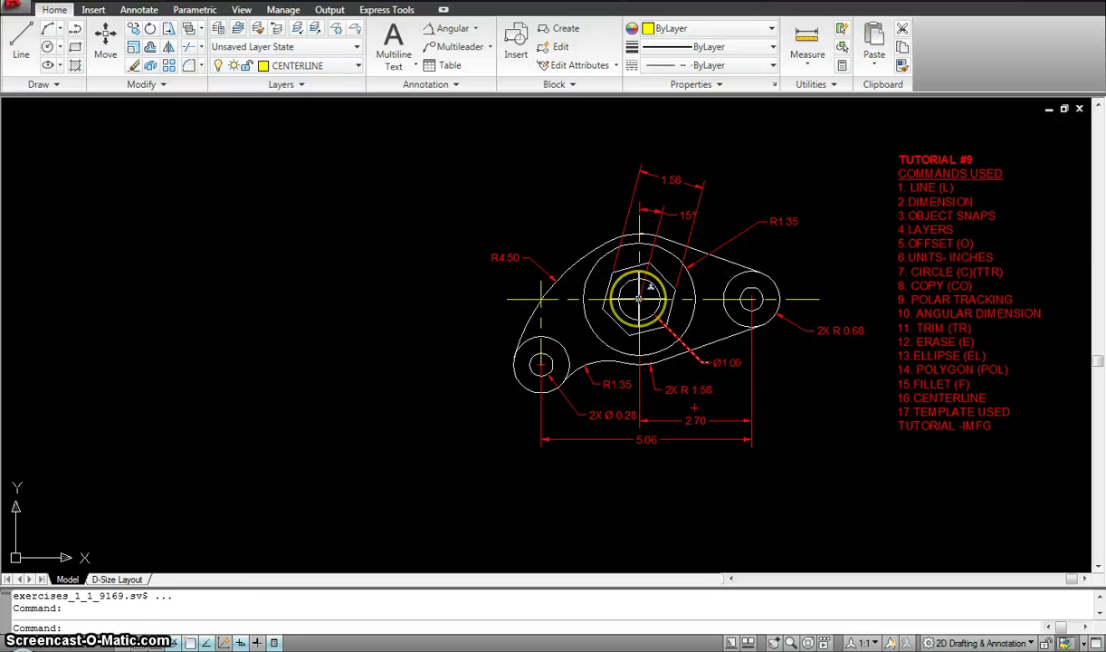
{"action": "left_click", "coordinate": [694, 296]}
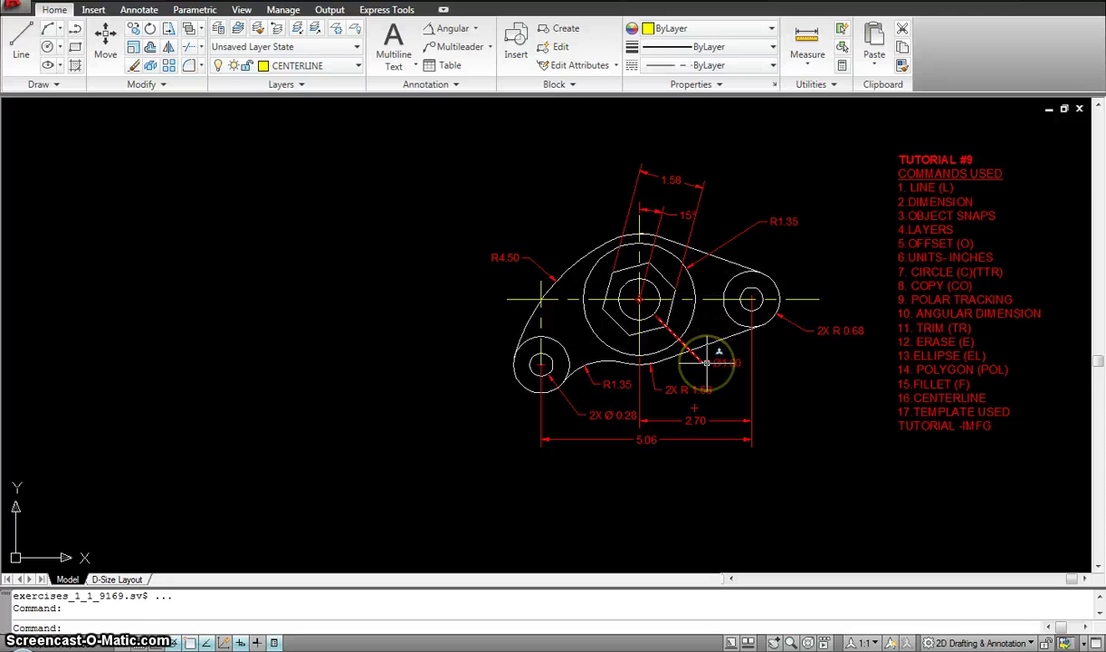
{"action": "mouse_move", "coordinate": [708, 363]}
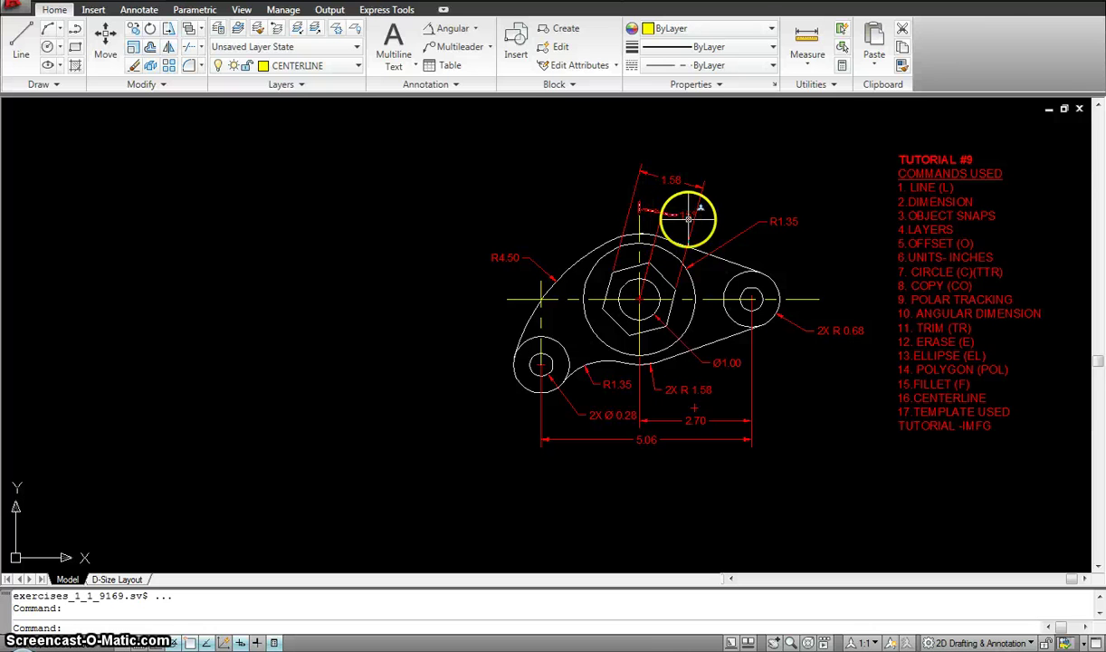
{"action": "middle_click_drag", "start_coordinate": [679, 207], "coordinate": [715, 195]}
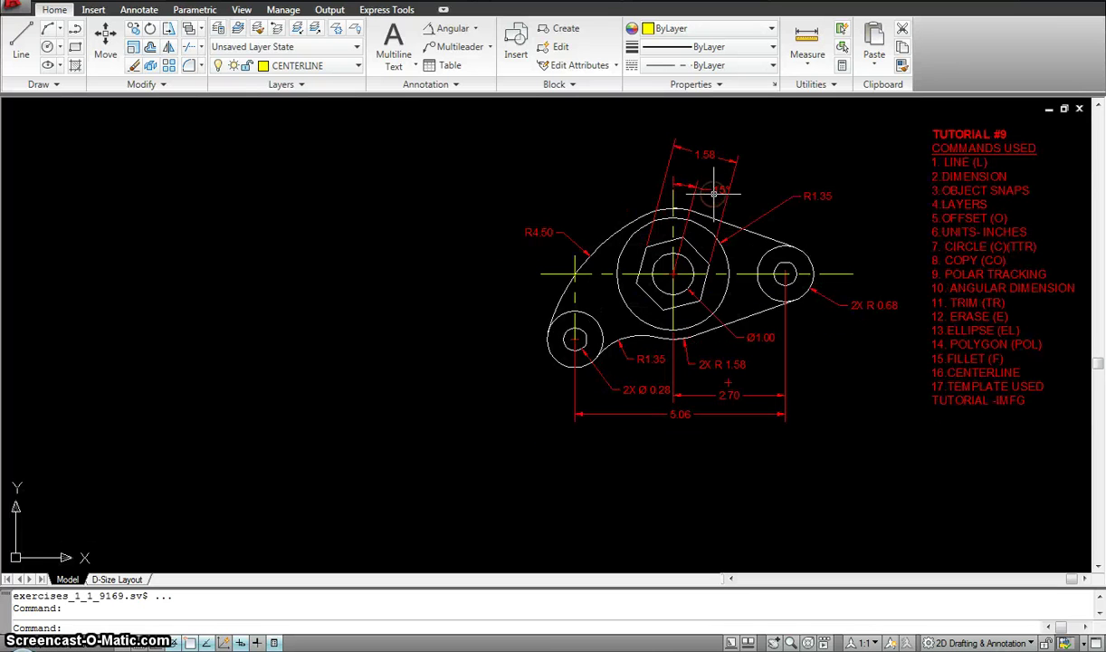
Step: Draw a vertical centerline about 3.8 inches long in the empty space beside the reference drawing
{"action": "mouse_move", "coordinate": [379, 289]}
{"action": "middle_mouse_down"}
{"action": "mouse_move", "coordinate": [410, 292]}
{"action": "mouse_move", "coordinate": [441, 316]}
{"action": "middle_mouse_up"}
{"action": "scroll", "coordinate": [412, 286], "scroll_direction": "up", "scroll_amount": 3}
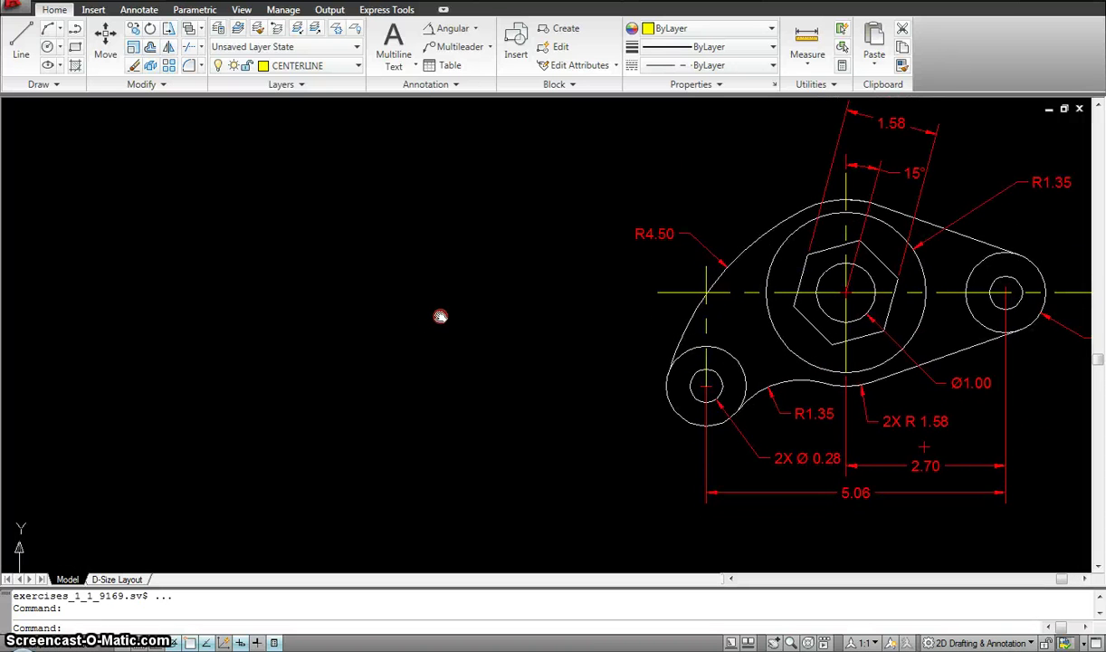
{"action": "key", "text": "Escape"}
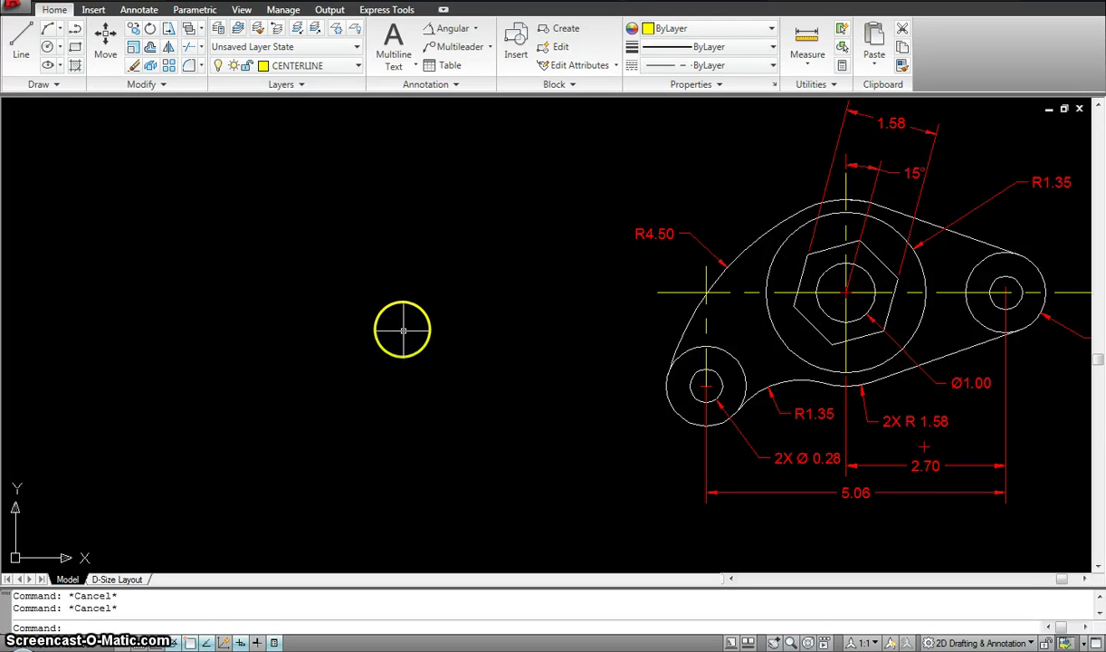
{"action": "type", "text": "l"}
{"action": "key", "text": "Return"}
{"action": "left_click", "coordinate": [164, 237]}
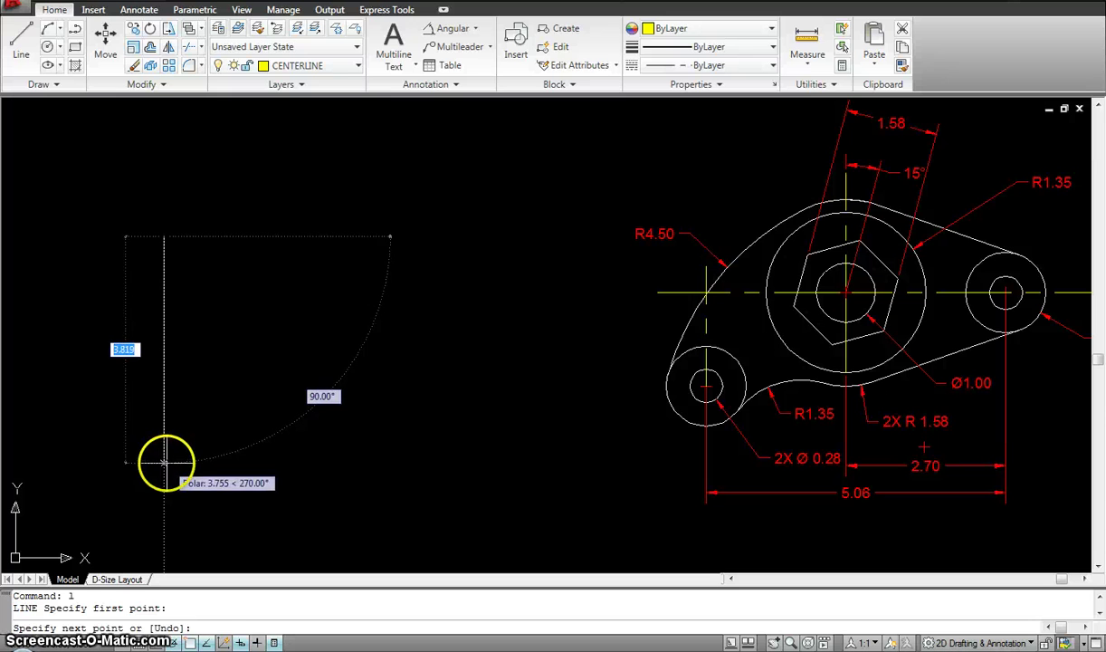
{"action": "left_click", "coordinate": [164, 461]}
{"action": "key", "text": "Escape"}
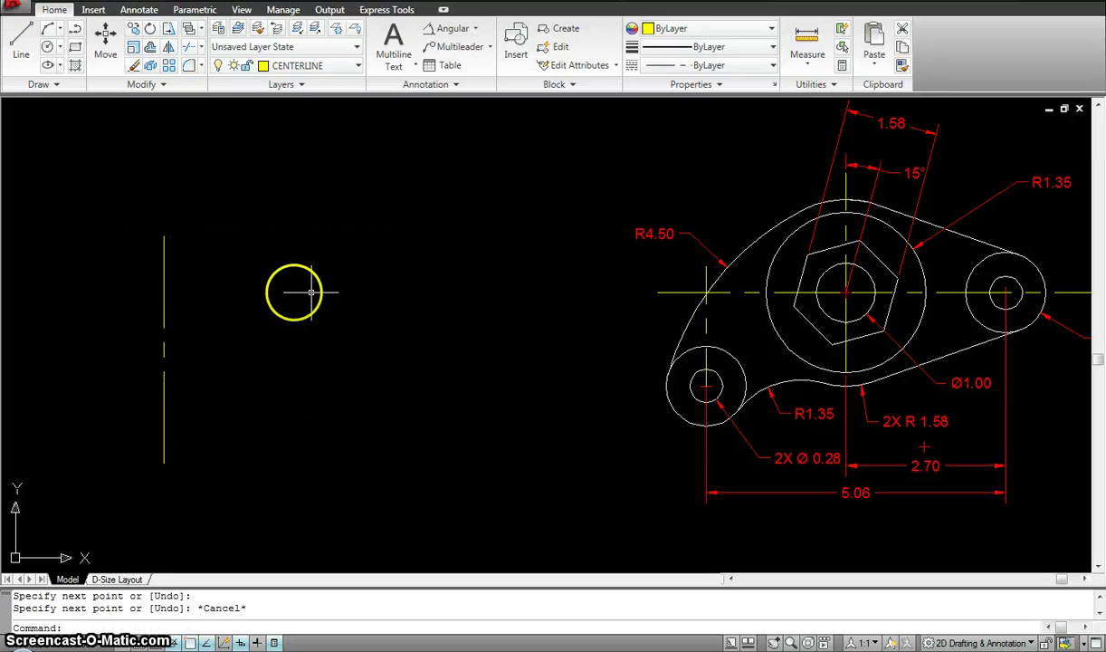
Step: Draw a horizontal centerline about 6 inches long, crossing the upper part of the vertical centerline
{"action": "key", "text": "Return"}
{"action": "left_click", "coordinate": [136, 300]}
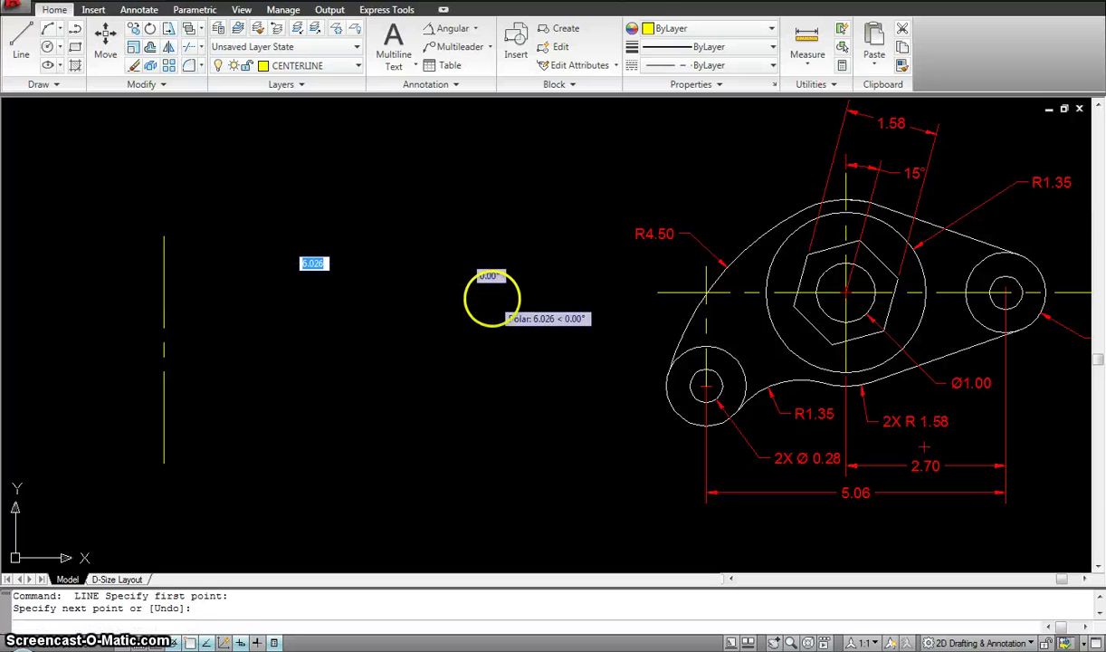
{"action": "left_click", "coordinate": [493, 299]}
{"action": "key", "text": "Escape"}
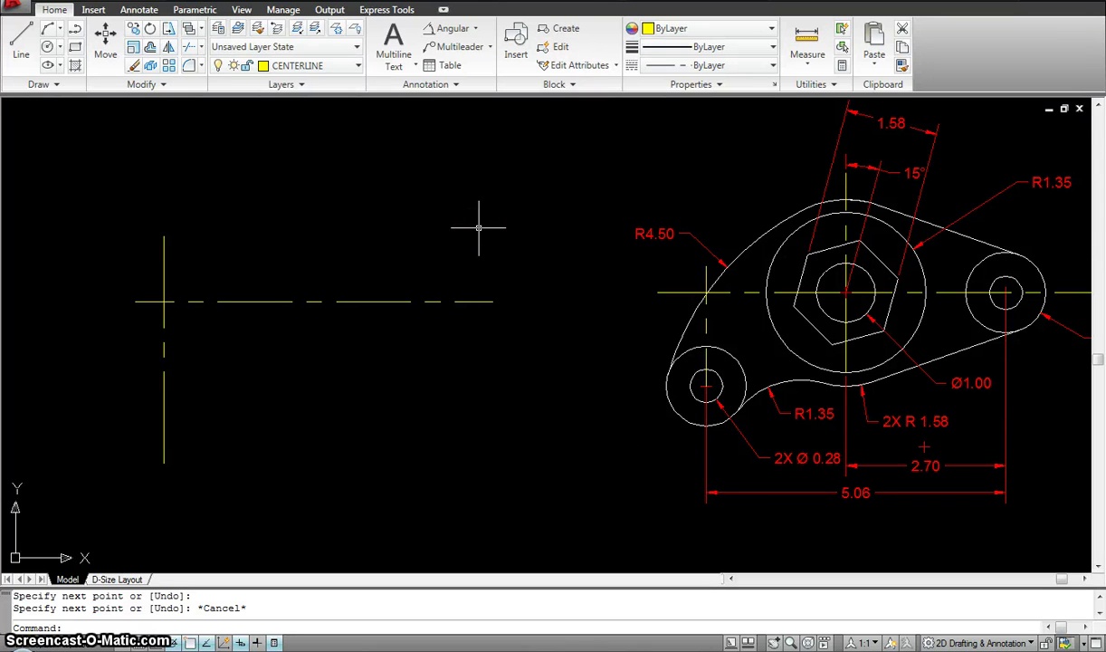
Step: Offset the vertical centerline 5.06 to the right for the far hole's center
{"action": "key", "text": "Return"}
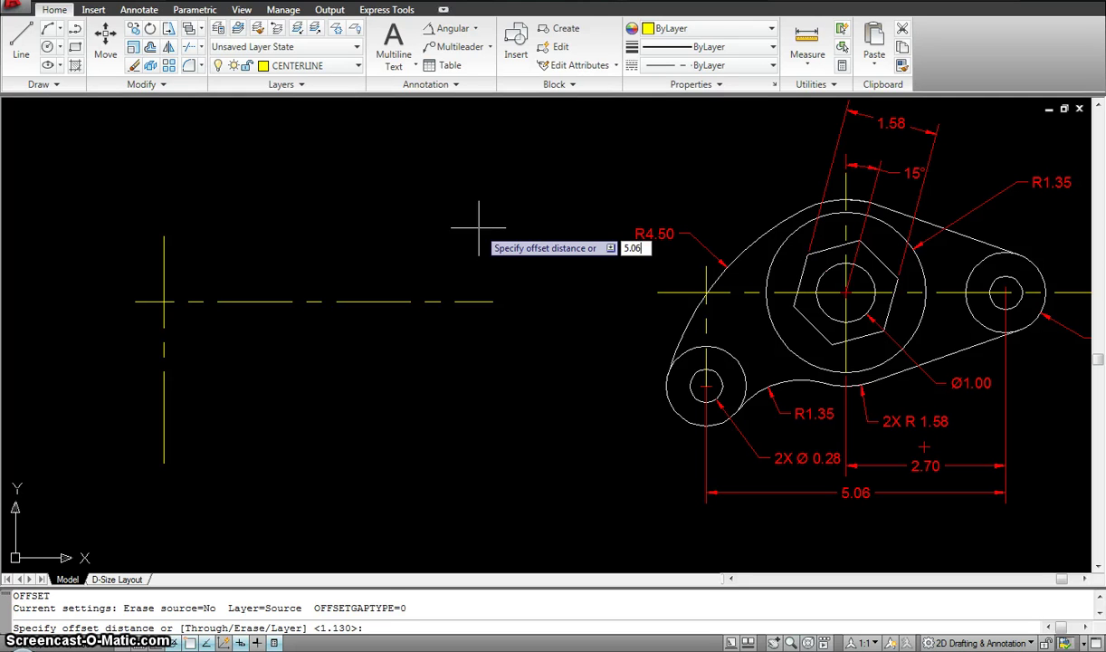
{"action": "key", "text": "Return"}
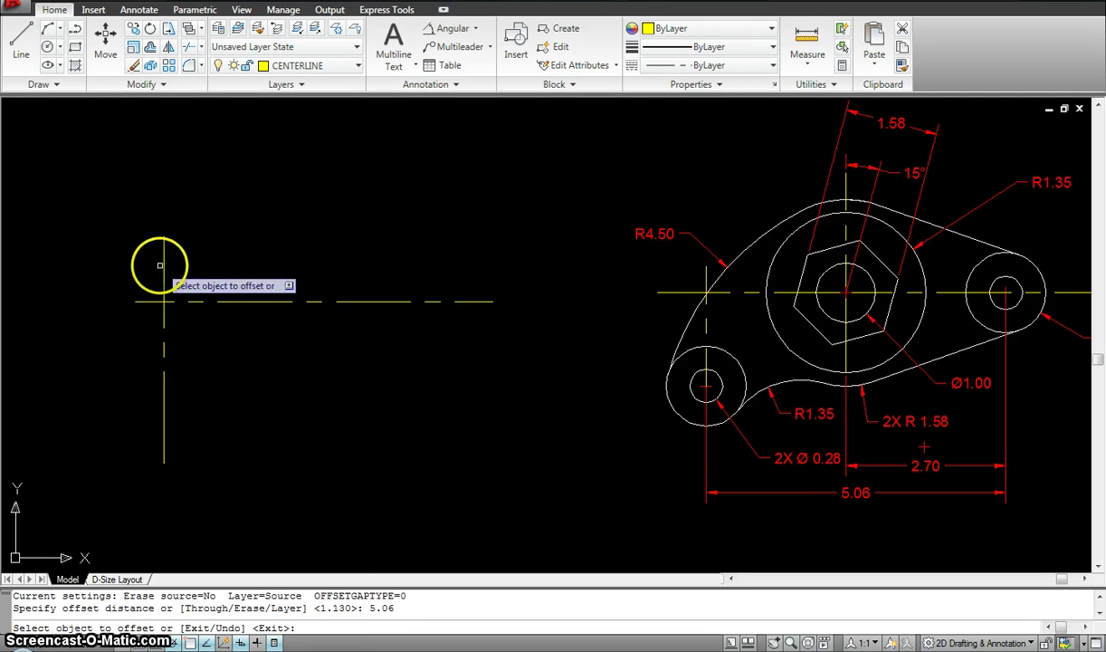
{"action": "left_click", "coordinate": [163, 266]}
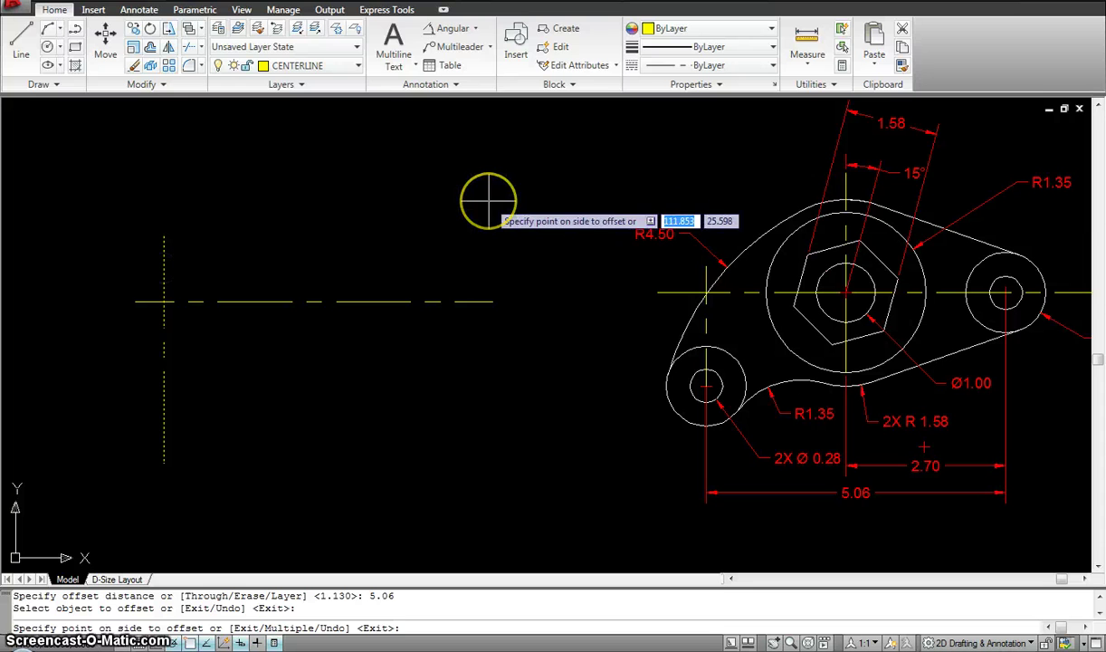
{"action": "left_click", "coordinate": [488, 201]}
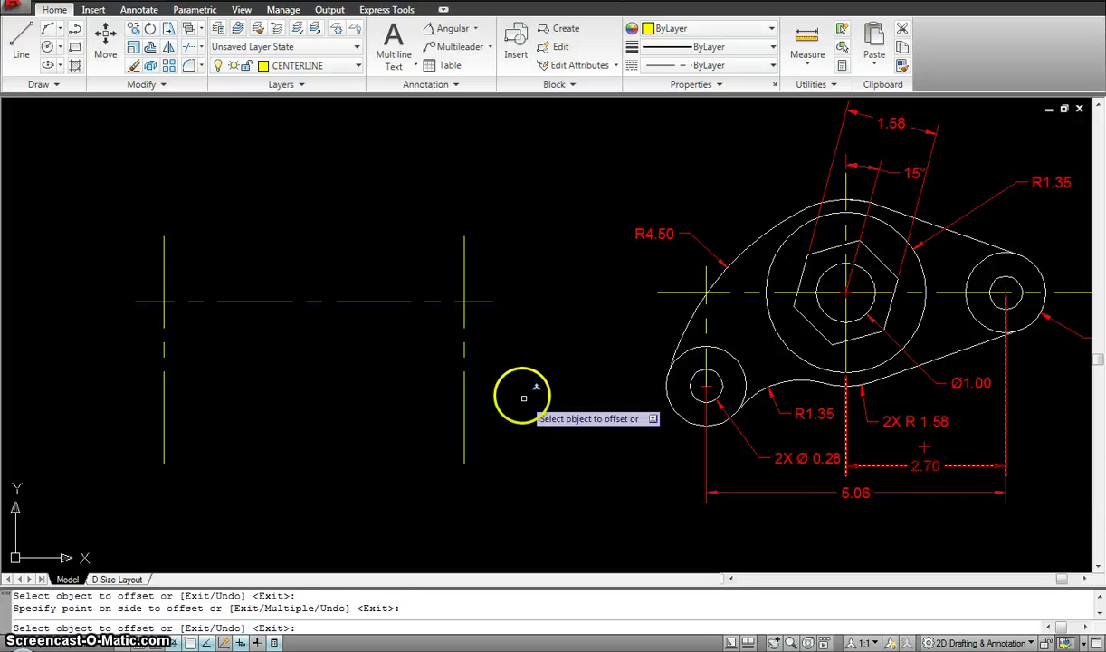
{"action": "key", "text": "Escape"}
Step: Offset the right vertical centerline 2.70 to the left for the central hole
{"action": "key", "text": "Return"}
{"action": "type", "text": "2"}
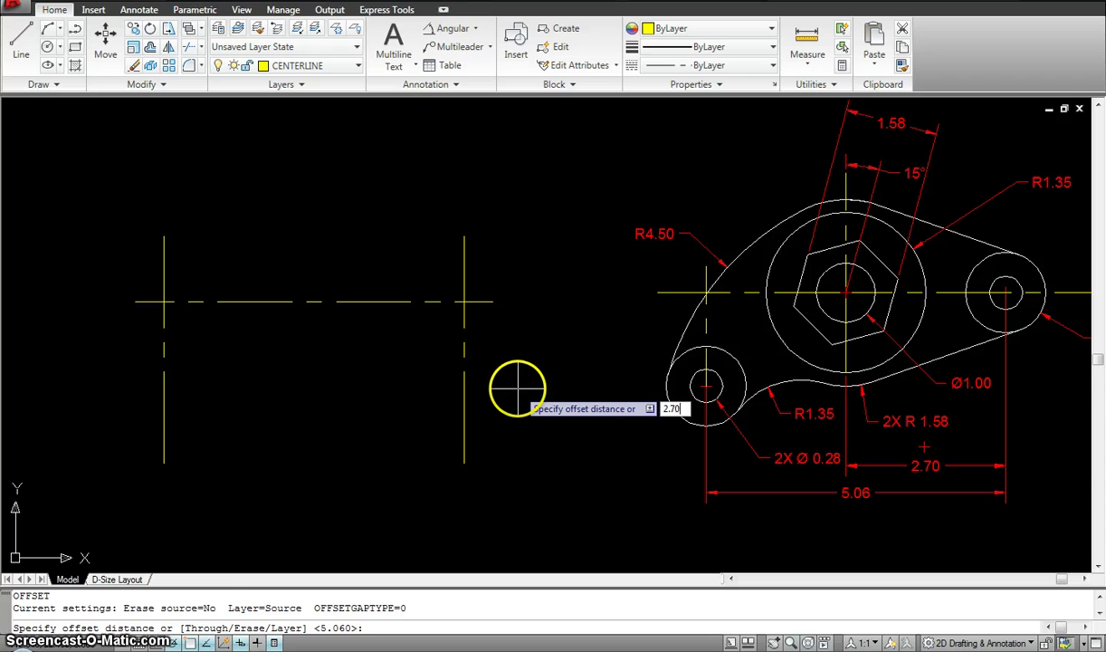
{"action": "type", "text": ".70"}
{"action": "key", "text": "Return"}
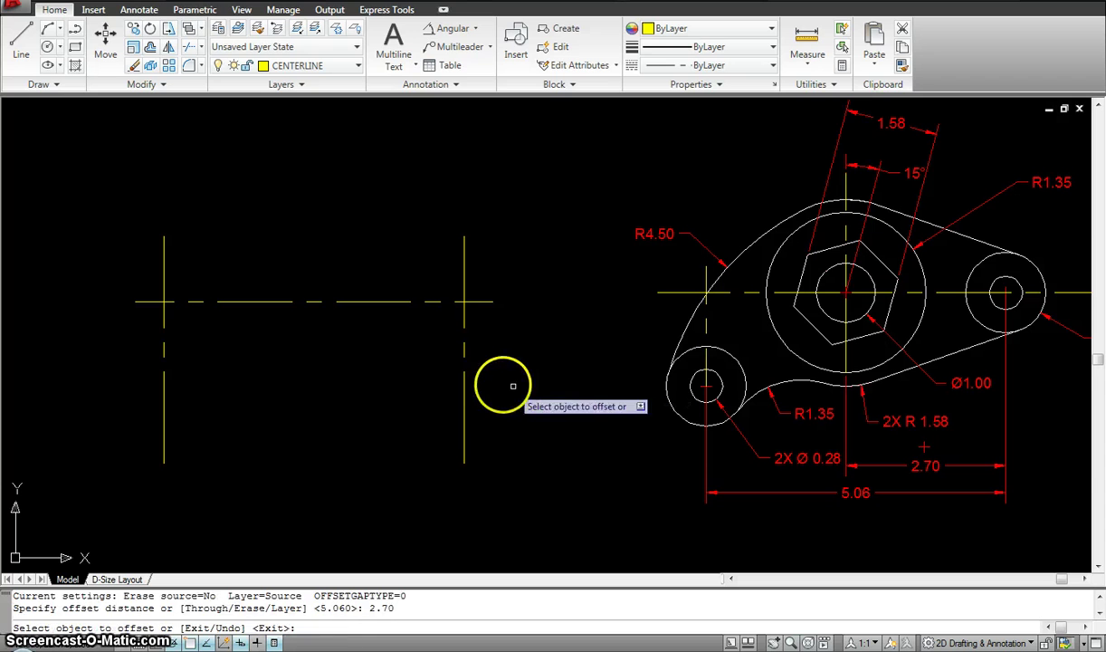
{"action": "left_click", "coordinate": [464, 383]}
{"action": "left_click", "coordinate": [362, 396]}
{"action": "key", "text": "Escape"}
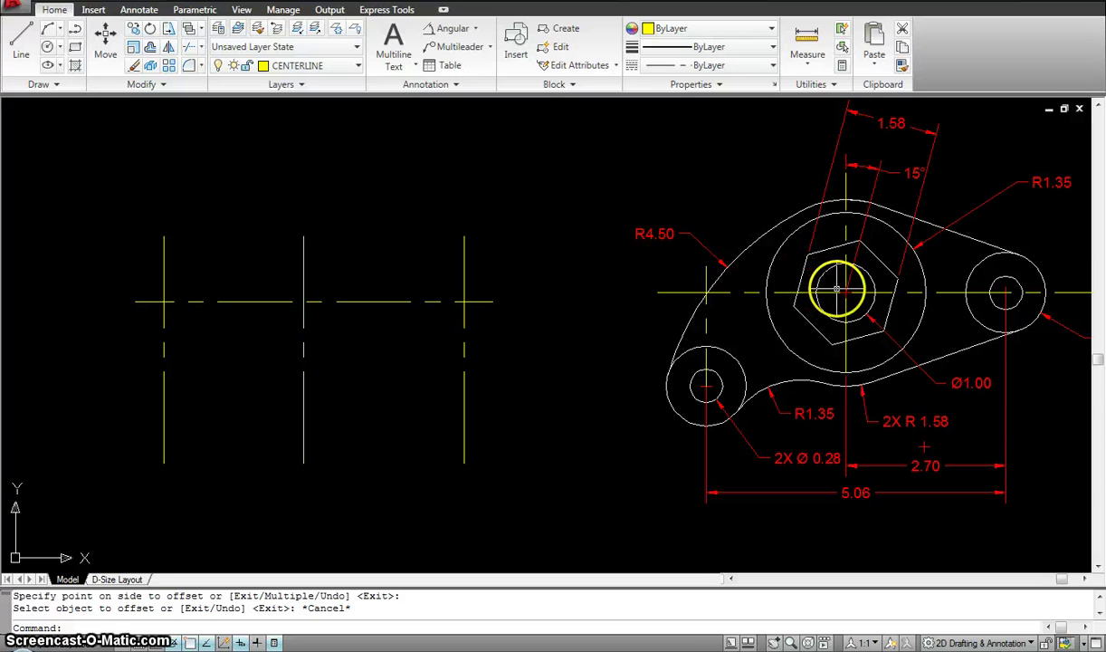
Step: Review the hole centers on the reference drawing and make Dimensions the current layer
{"action": "left_click_drag", "start_coordinate": [844, 292], "coordinate": [969, 283]}
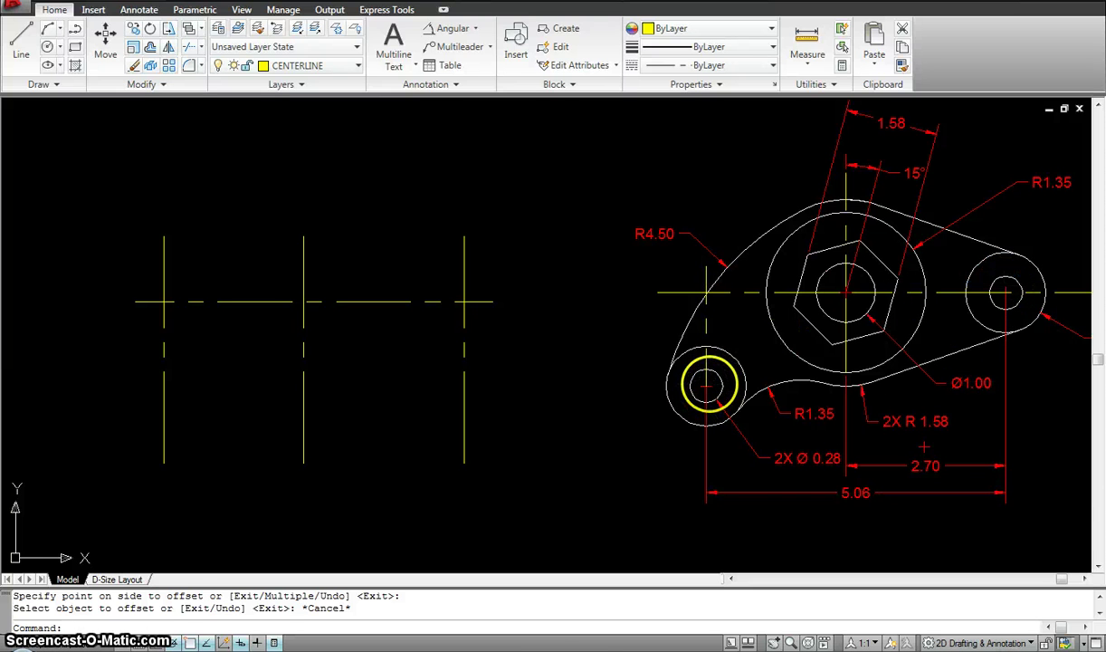
{"action": "middle_click_drag", "start_coordinate": [707, 386], "coordinate": [602, 362]}
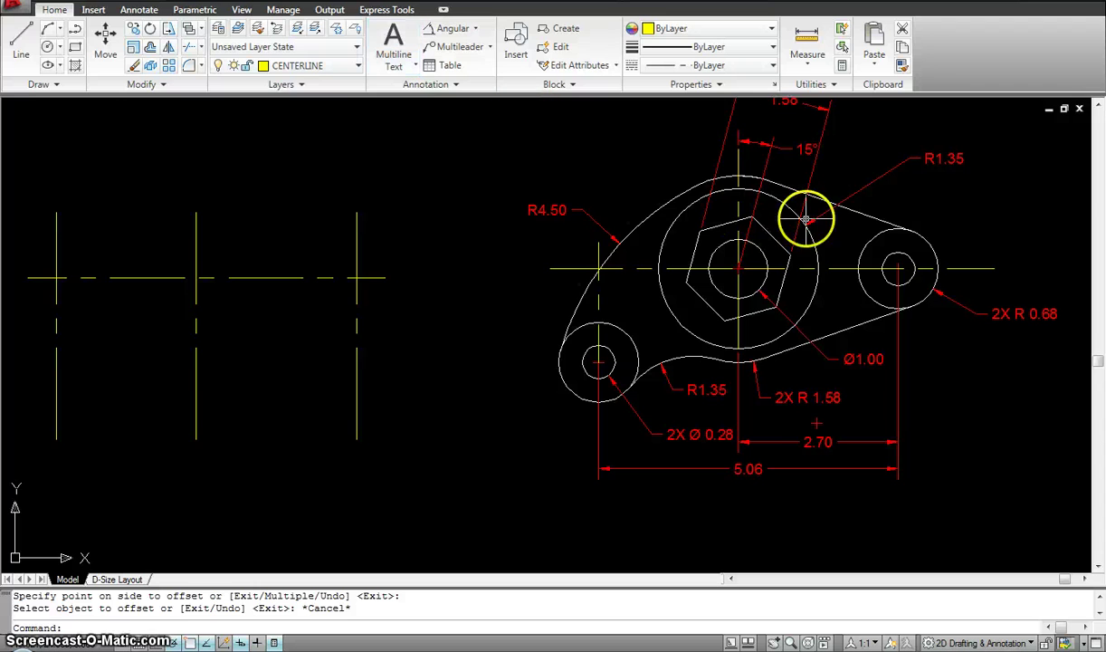
{"action": "middle_click_drag", "start_coordinate": [812, 215], "coordinate": [808, 250]}
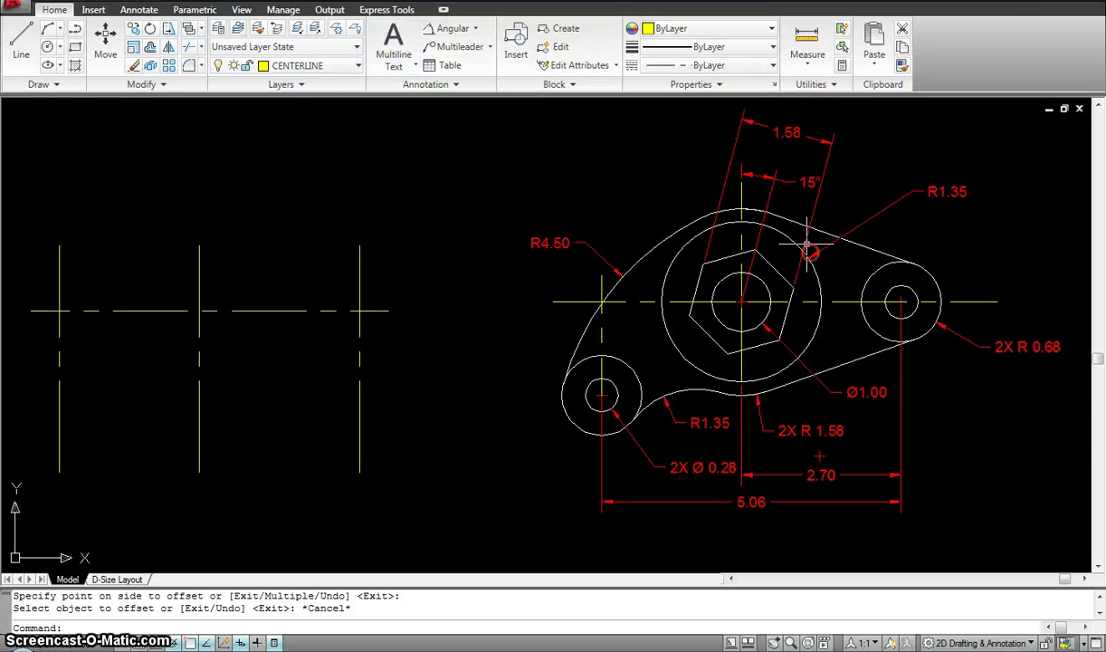
{"action": "left_click", "coordinate": [308, 68]}
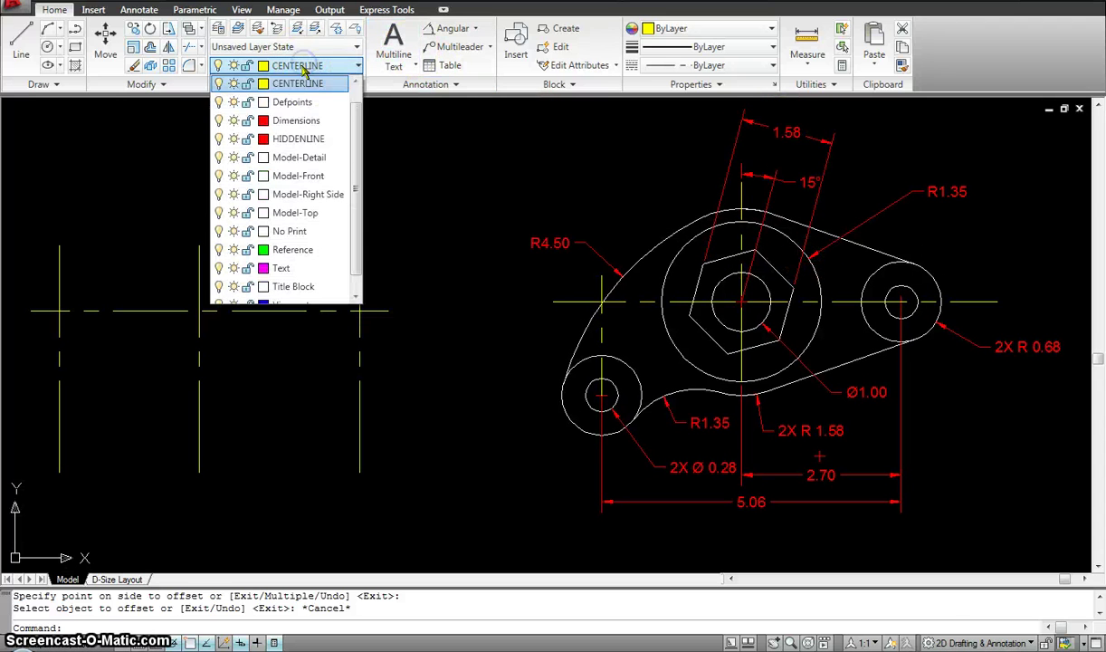
{"action": "left_click", "coordinate": [289, 116]}
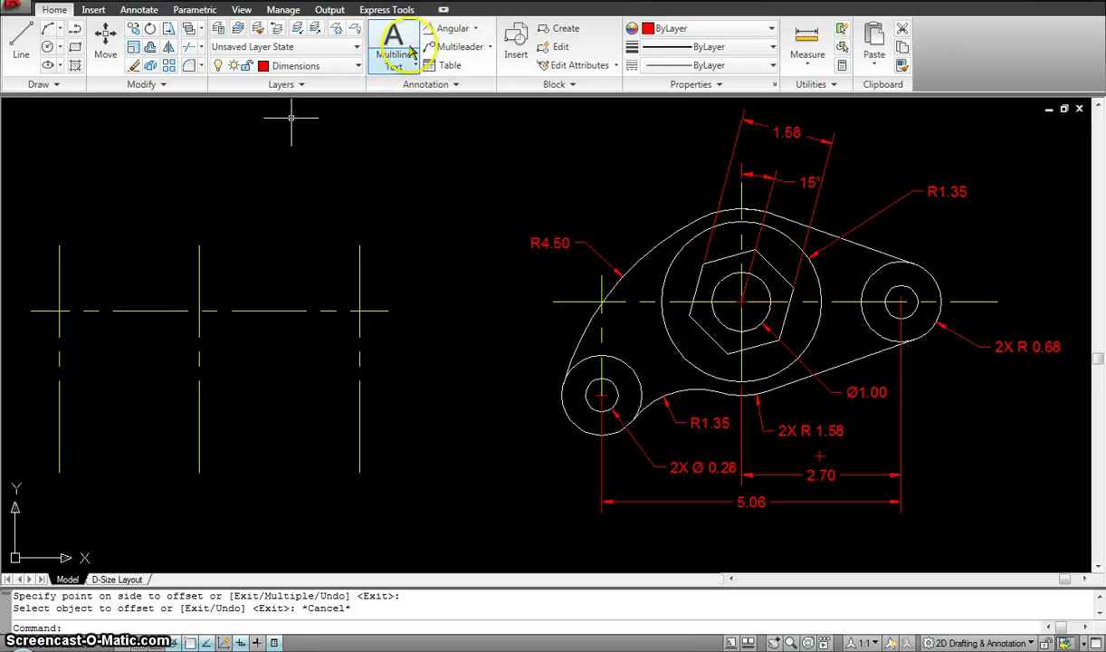
Step: Add a vertical linear dimension on the reference drawing from the horizontal centerline to the lower-left hole's center, placed left of the part
{"action": "left_click", "coordinate": [475, 29]}
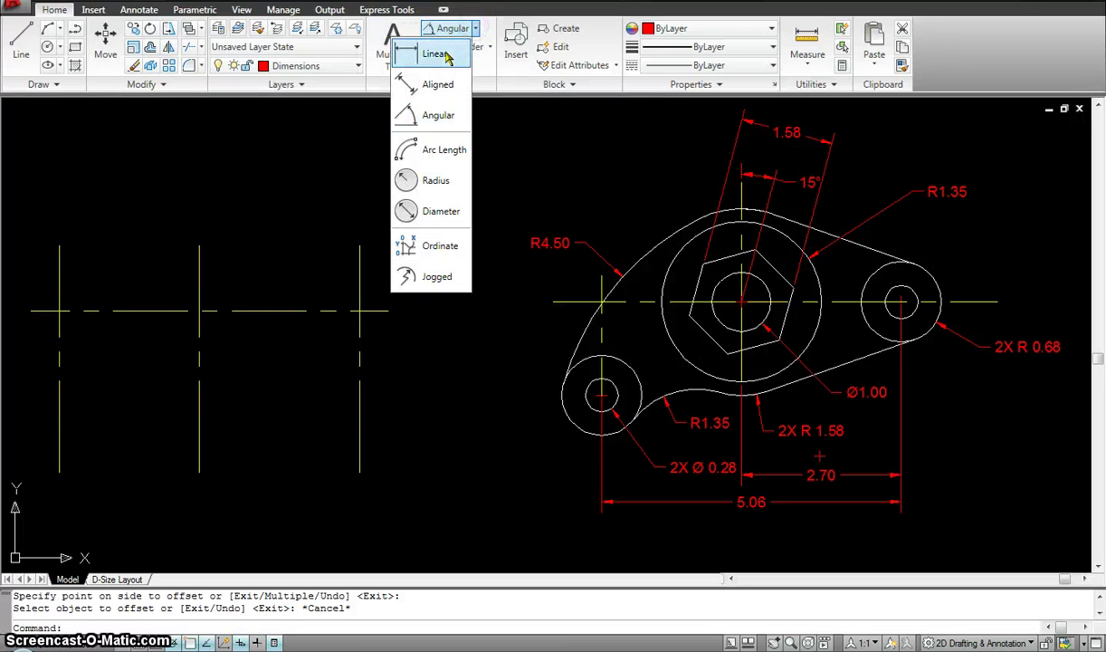
{"action": "left_click", "coordinate": [437, 54]}
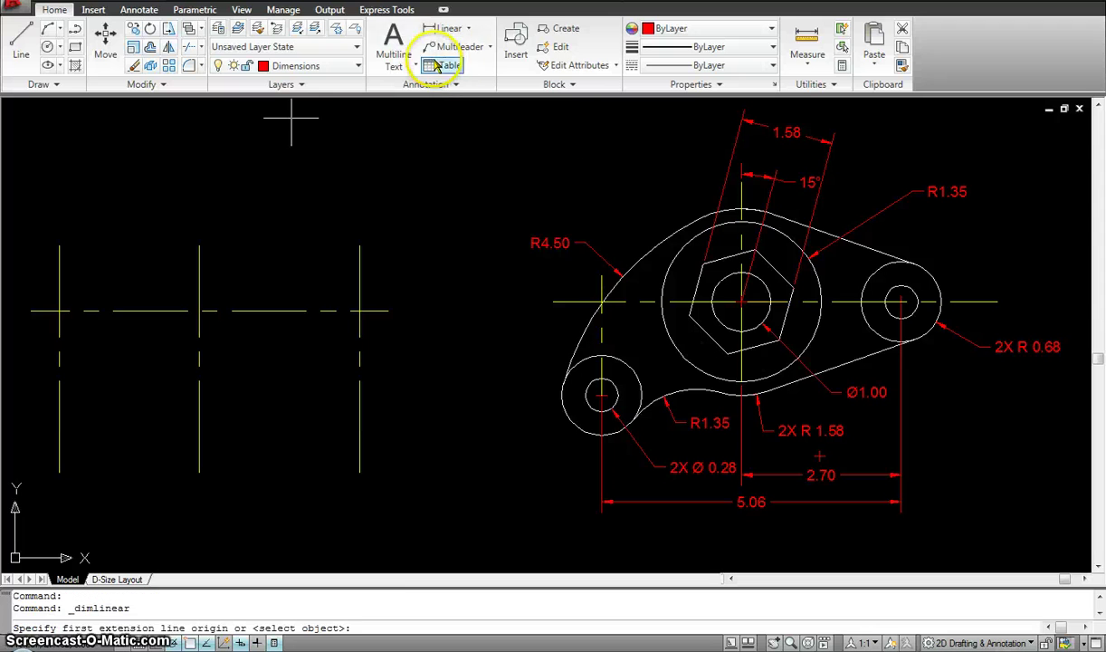
{"action": "left_click", "coordinate": [602, 301]}
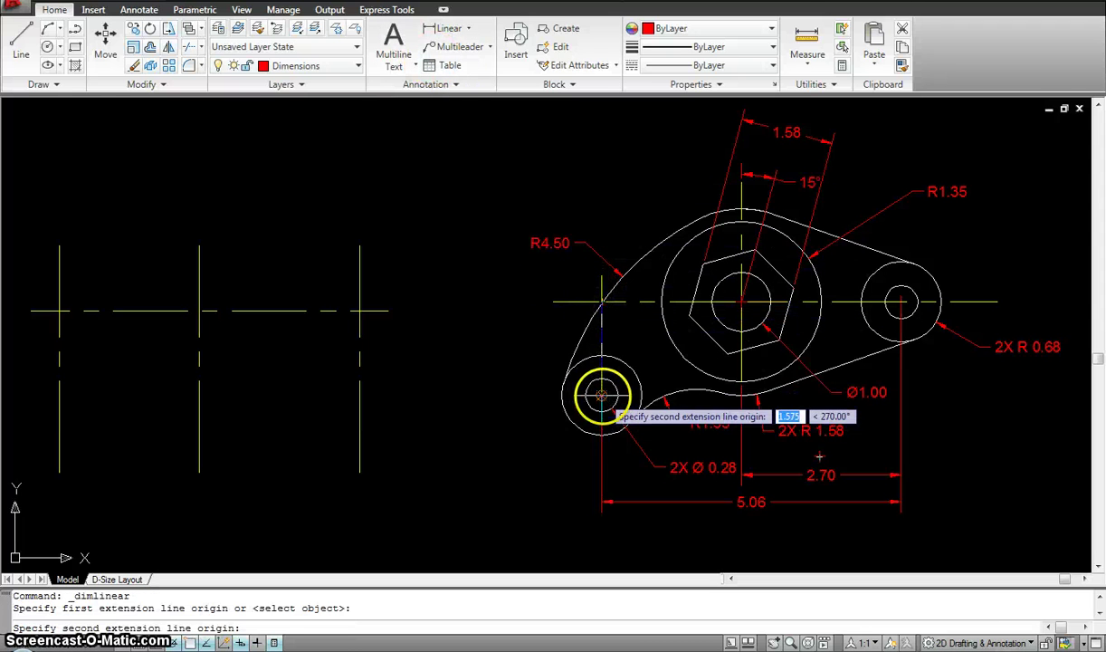
{"action": "left_click", "coordinate": [602, 394]}
{"action": "left_click", "coordinate": [525, 349]}
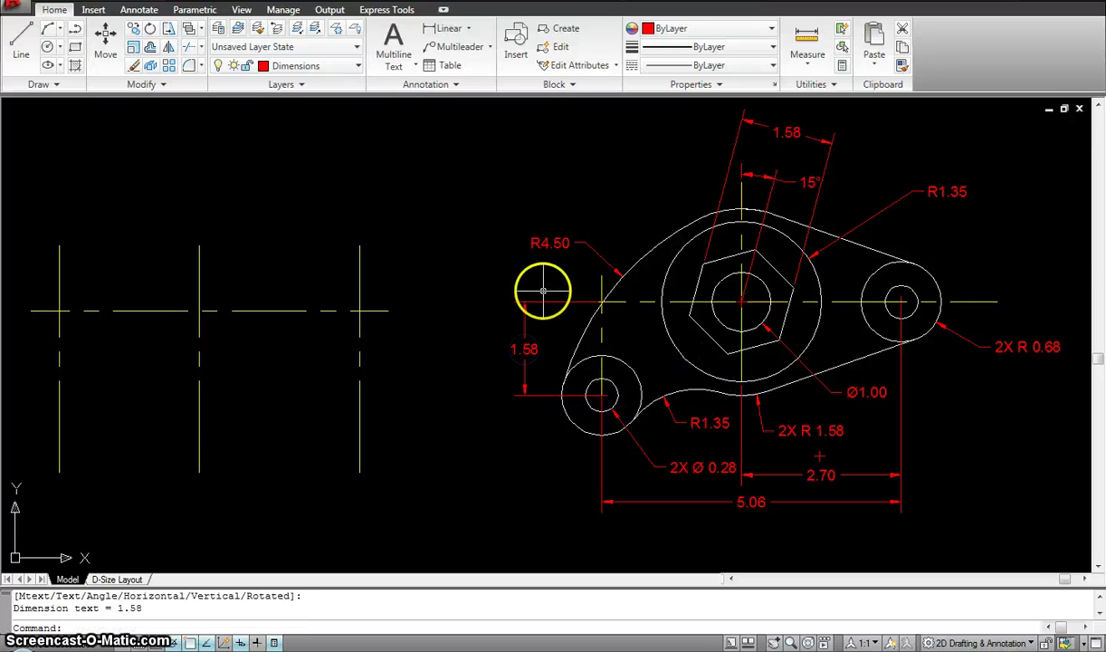
Step: Offset the horizontal centerline 1.58 downward for the lower-left hole's center
{"action": "middle_click_drag", "start_coordinate": [505, 247], "coordinate": [665, 188]}
{"action": "key", "text": "Escape"}
{"action": "key", "text": "Escape"}
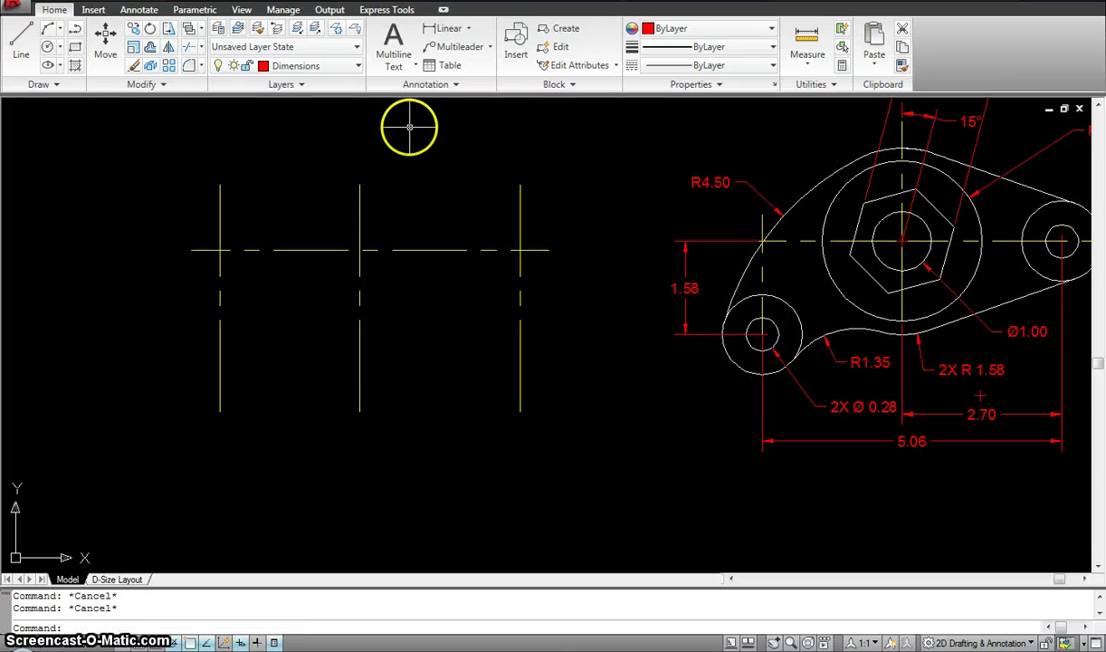
{"action": "key", "text": "Return"}
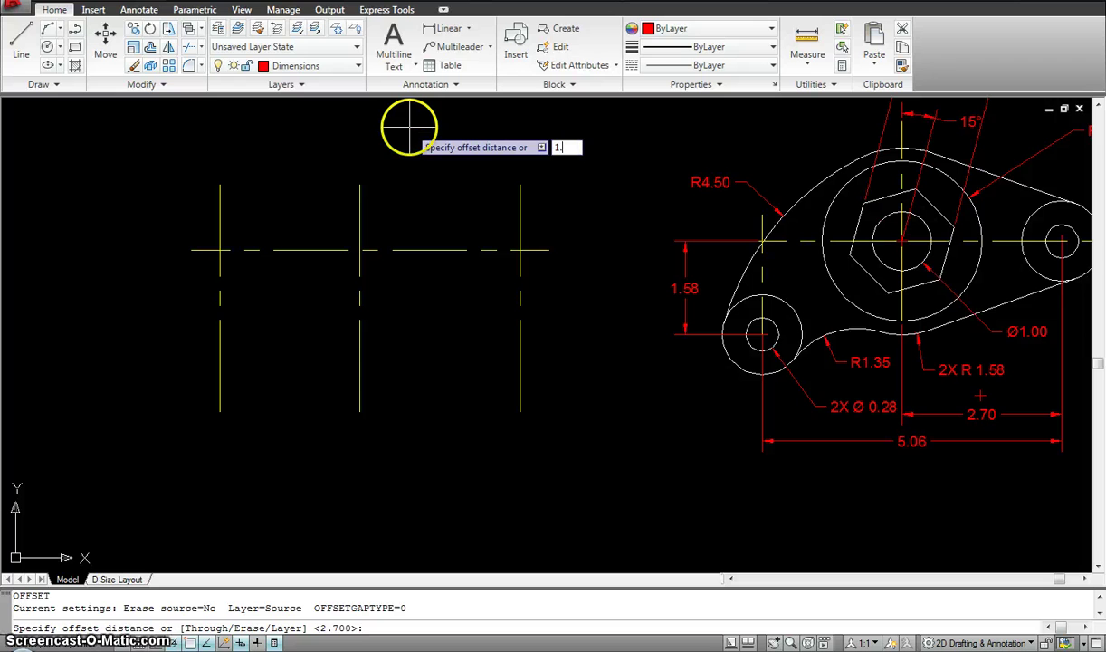
{"action": "type", "text": "1.58"}
{"action": "key", "text": "Return"}
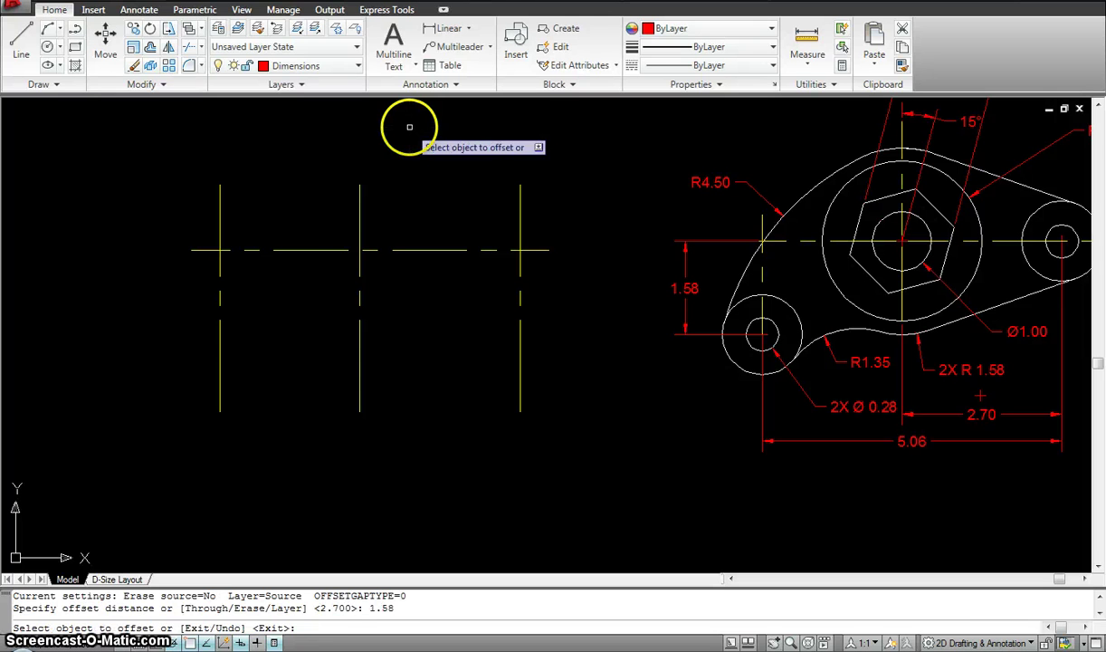
{"action": "left_click", "coordinate": [335, 250]}
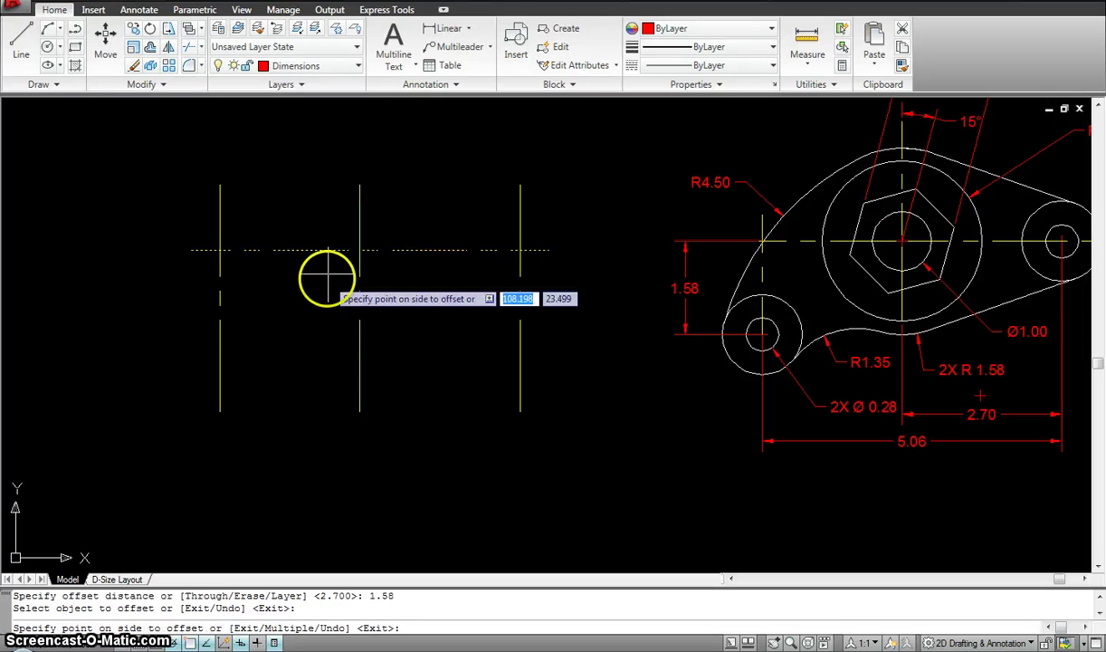
{"action": "left_click", "coordinate": [326, 314]}
{"action": "key", "text": "Escape"}
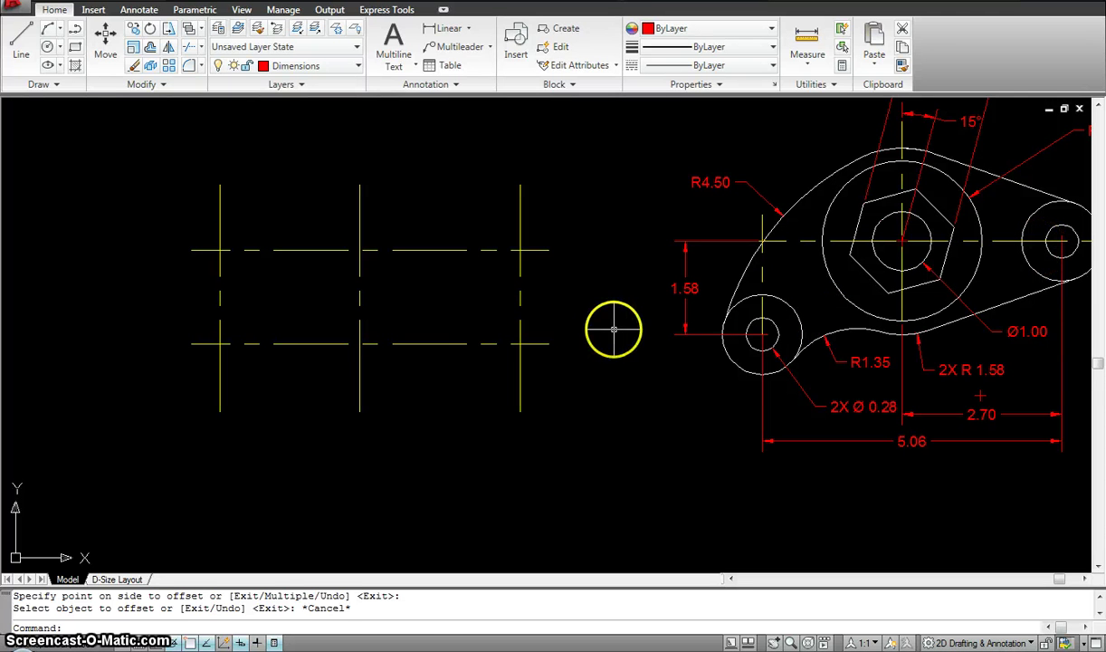
Step: Draw a circle of diameter 0.28 centered on the lower-left centerline intersection
{"action": "type", "text": "c"}
{"action": "key", "text": "Return"}
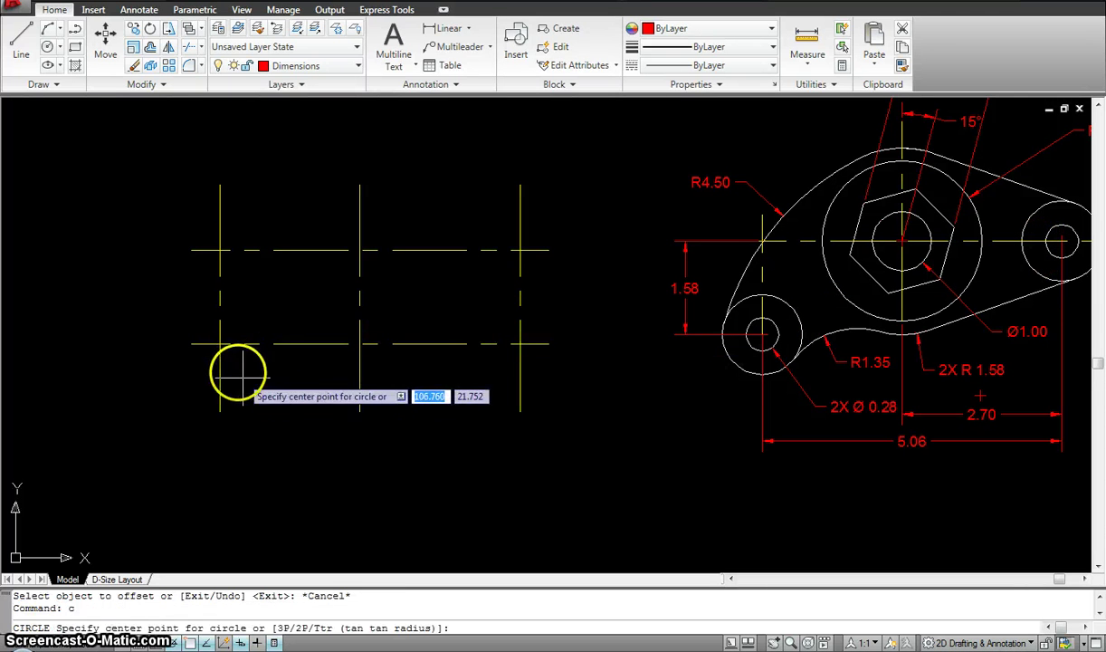
{"action": "left_click", "coordinate": [220, 344]}
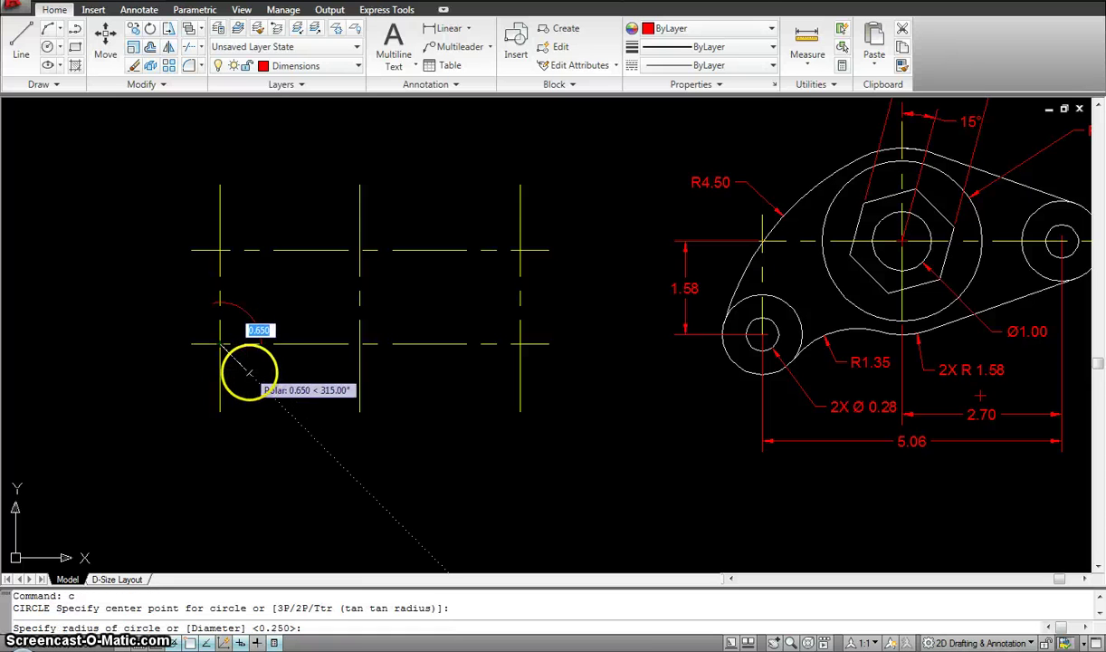
{"action": "type", "text": "d"}
{"action": "key", "text": "Return"}
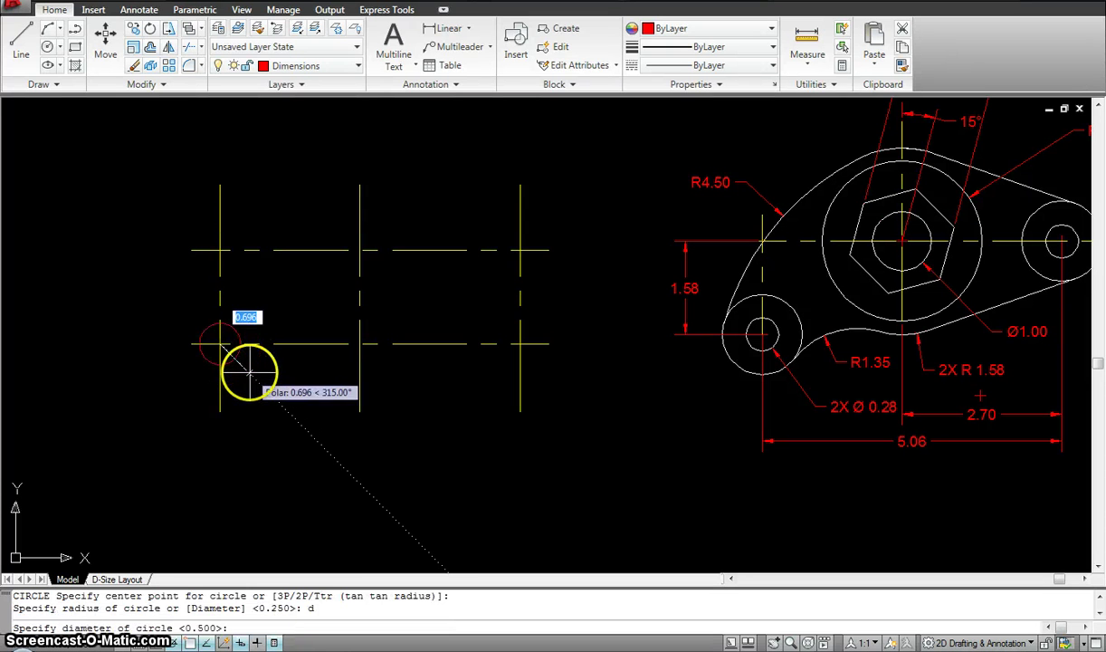
{"action": "key", "text": "BackSpace"}
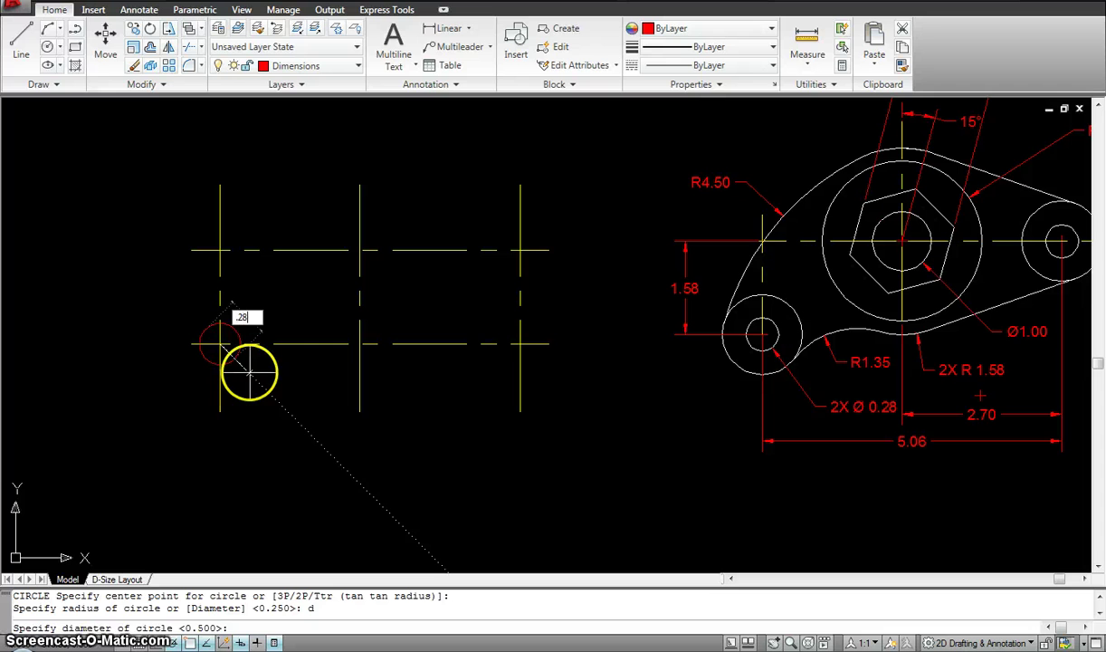
{"action": "key", "text": "Return"}
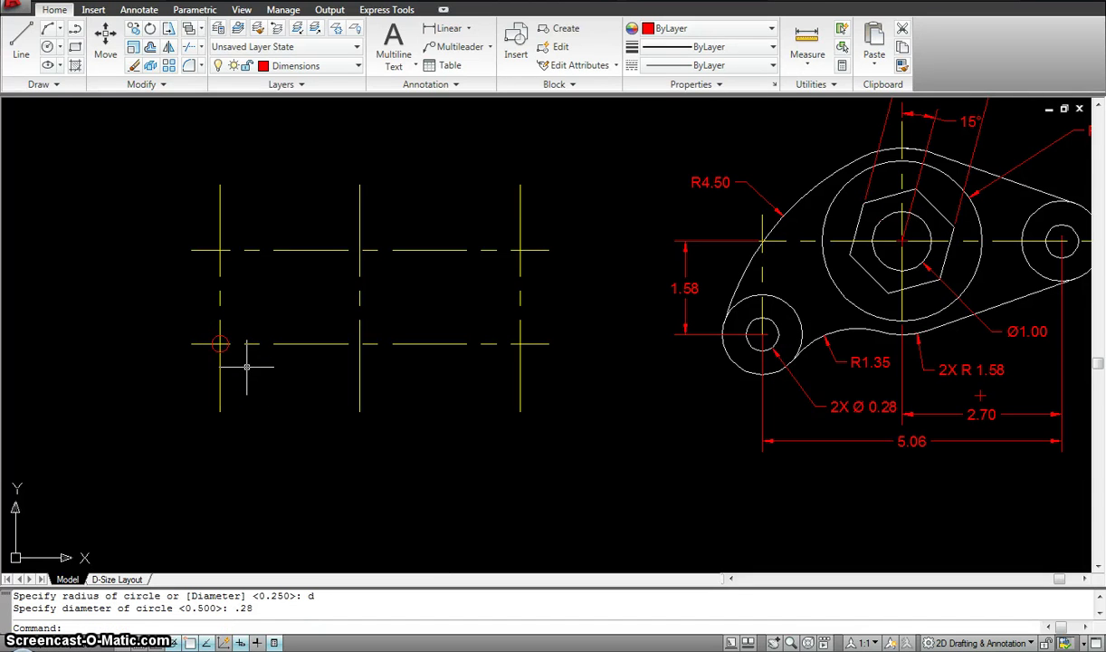
Step: Erase the red circle at the lower-left centerline intersection
{"action": "type", "text": "e"}
{"action": "key", "text": "Return"}
{"action": "left_click", "coordinate": [224, 340]}
{"action": "key", "text": "Return"}
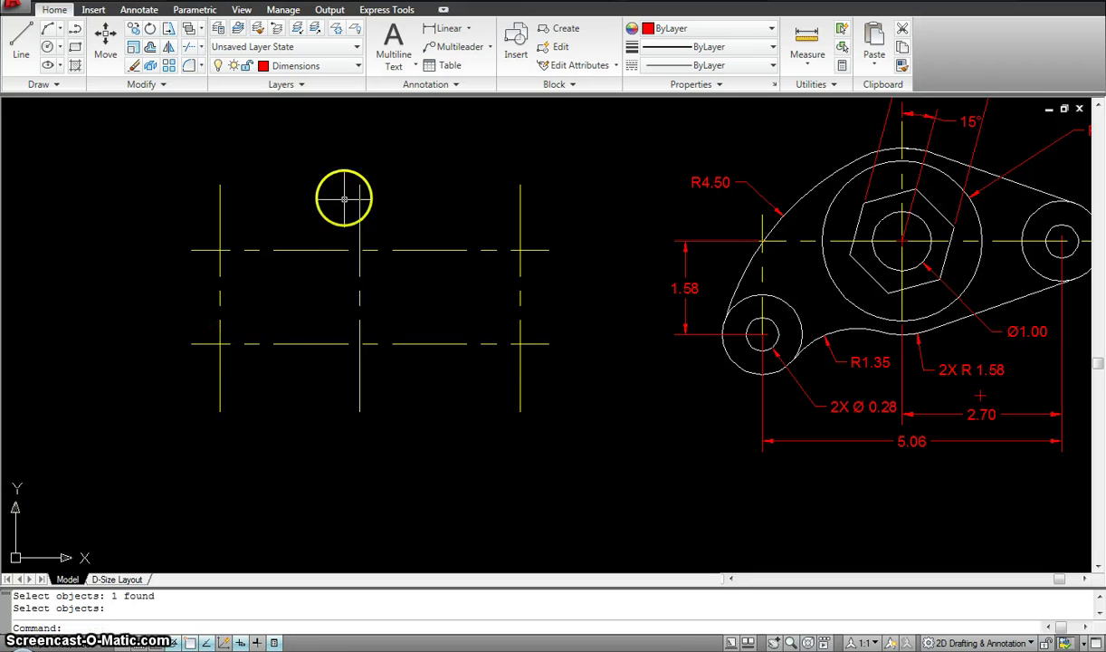
Step: Make Model-Top the current layer and show the object properties palette
{"action": "left_click", "coordinate": [357, 65]}
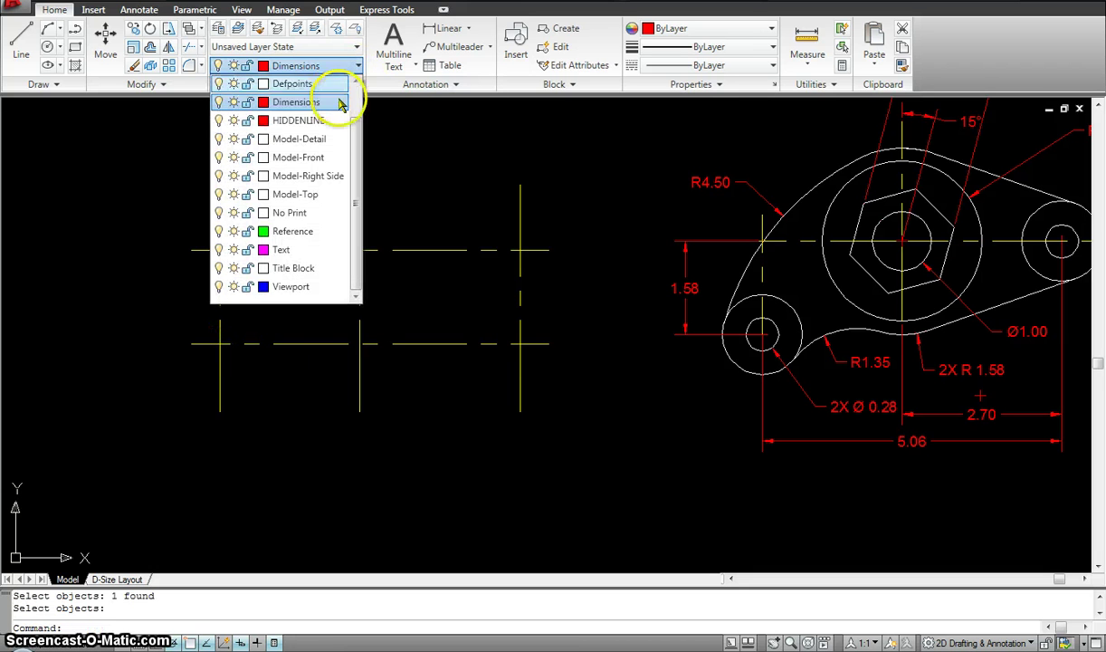
{"action": "left_click", "coordinate": [312, 159]}
{"action": "left_click", "coordinate": [333, 71]}
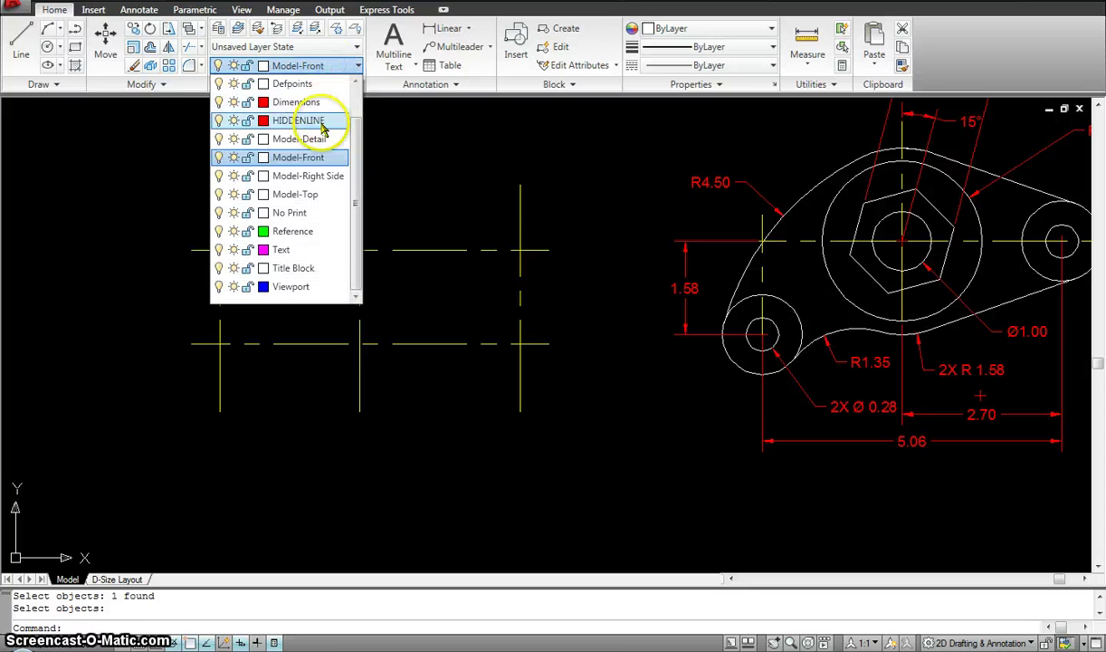
{"action": "left_click", "coordinate": [308, 195]}
{"action": "key", "text": "ctrl+1"}
Step: Draw the lower-left hole as a circle of diameter 0.56 centered on the lower-left centerline intersection
{"action": "type", "text": "c"}
{"action": "key", "text": "Return"}
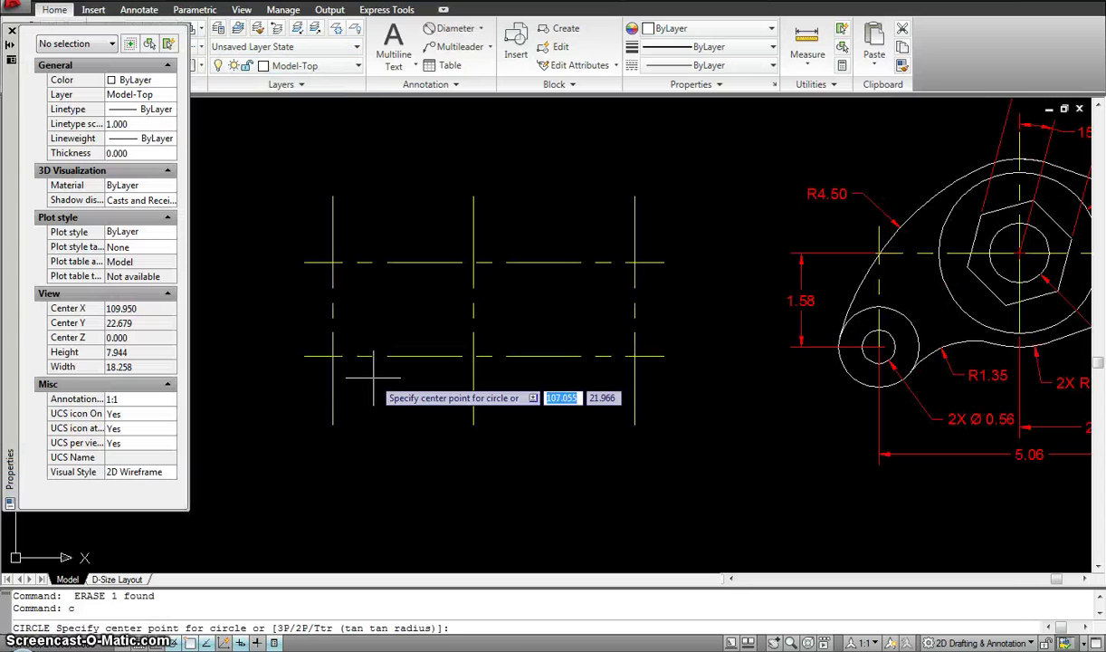
{"action": "left_click", "coordinate": [332, 356]}
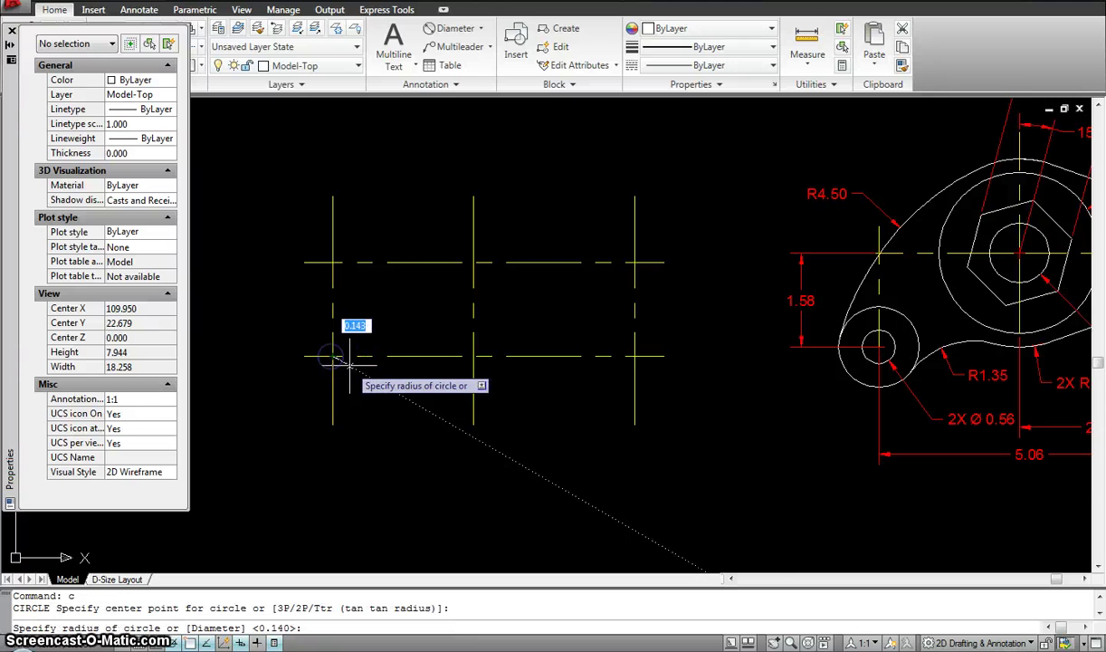
{"action": "type", "text": "d"}
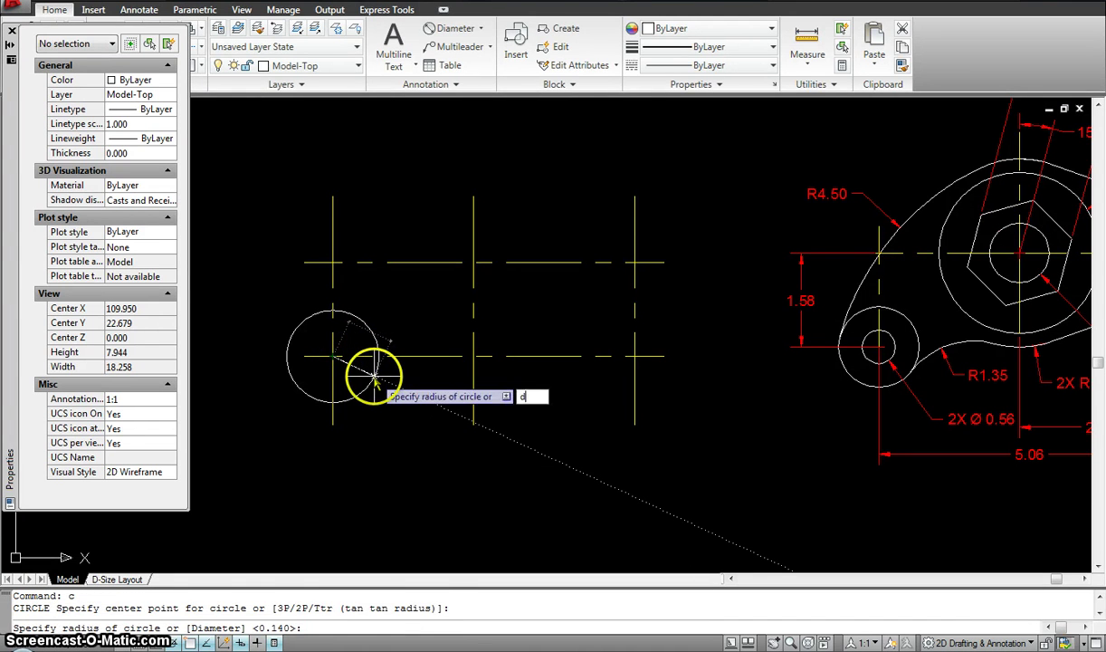
{"action": "key", "text": "Return"}
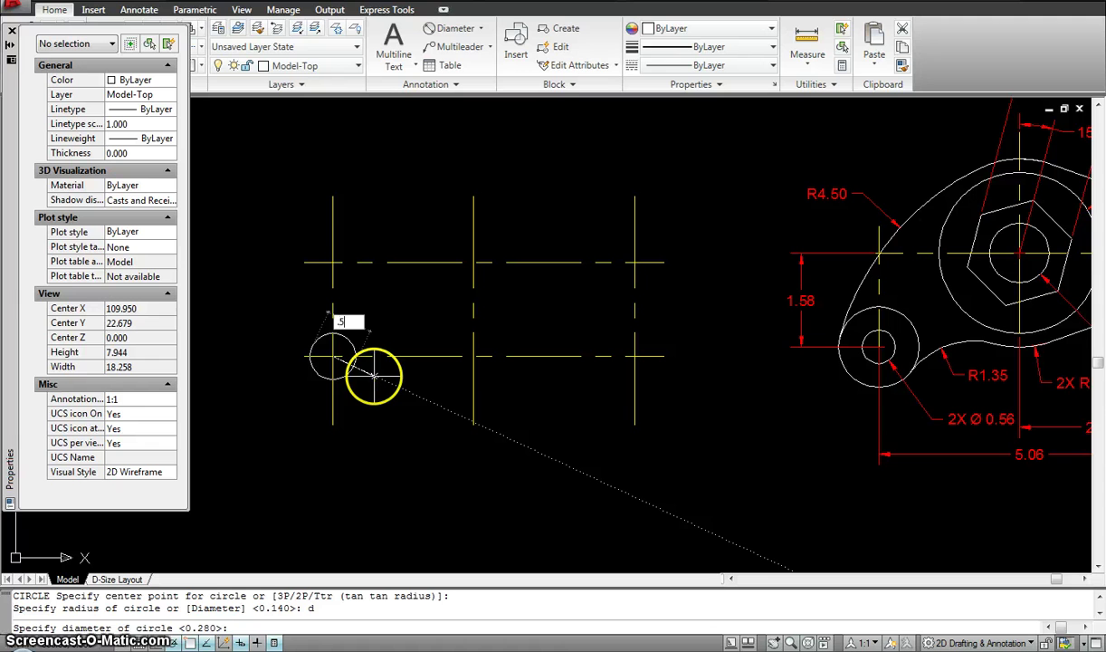
{"action": "key", "text": "Return"}
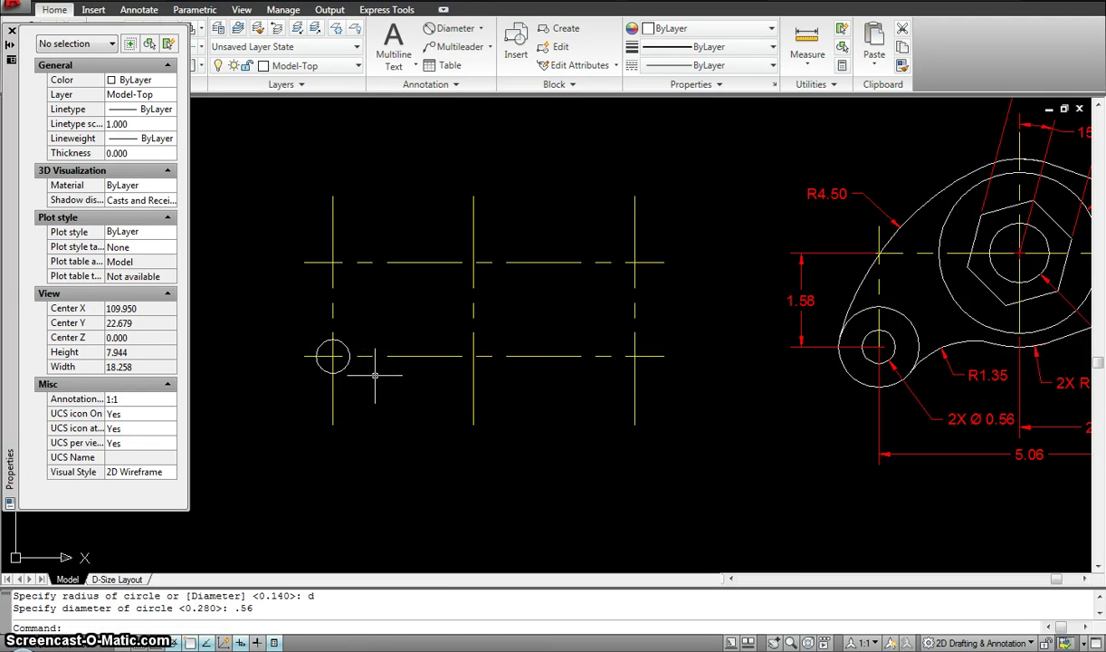
Step: Draw a concentric circle of diameter 1.35 around the lower-left hole for its boss
{"action": "key", "text": "Return"}
{"action": "left_click", "coordinate": [333, 356]}
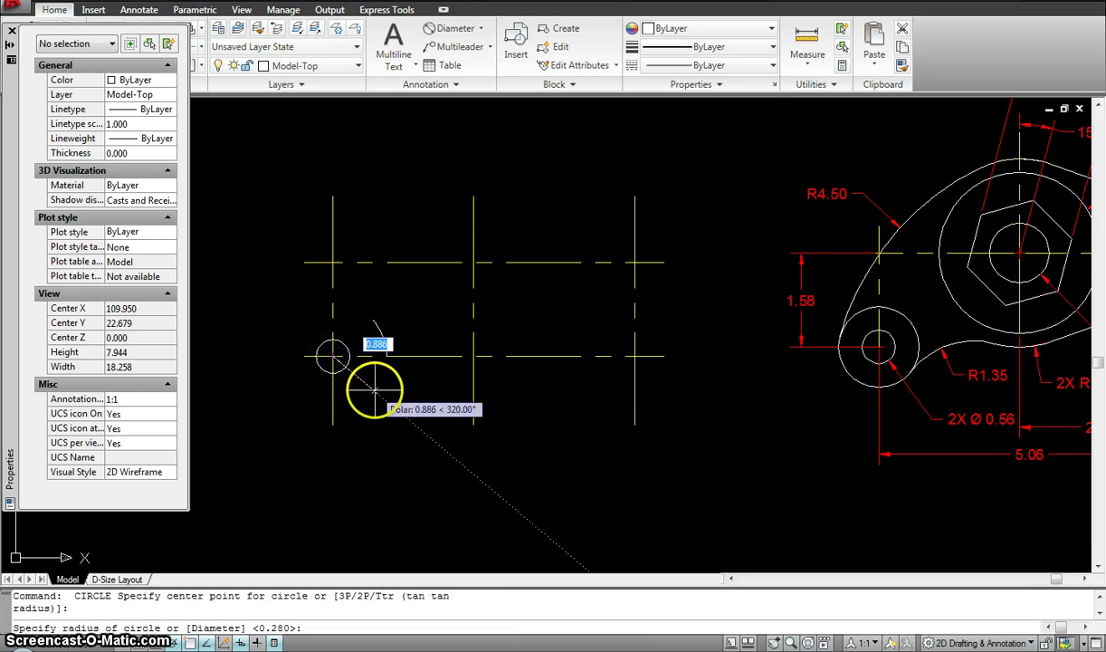
{"action": "middle_click_drag", "start_coordinate": [477, 365], "coordinate": [283, 388]}
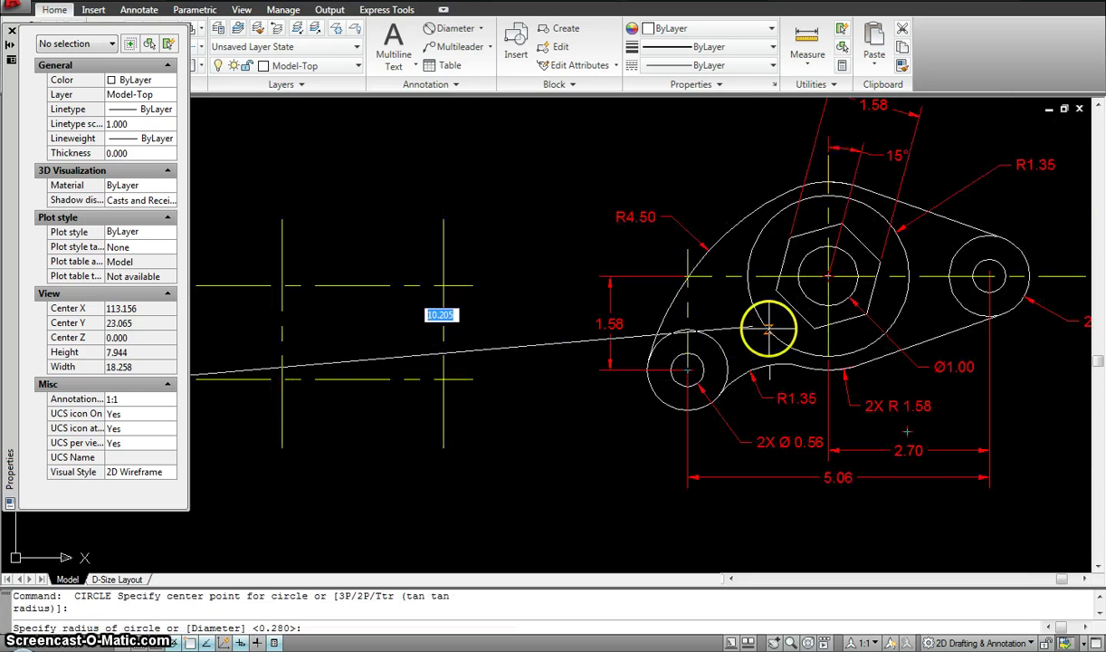
{"action": "middle_click_drag", "start_coordinate": [769, 328], "coordinate": [666, 313]}
{"action": "middle_click_drag", "start_coordinate": [452, 408], "coordinate": [720, 343]}
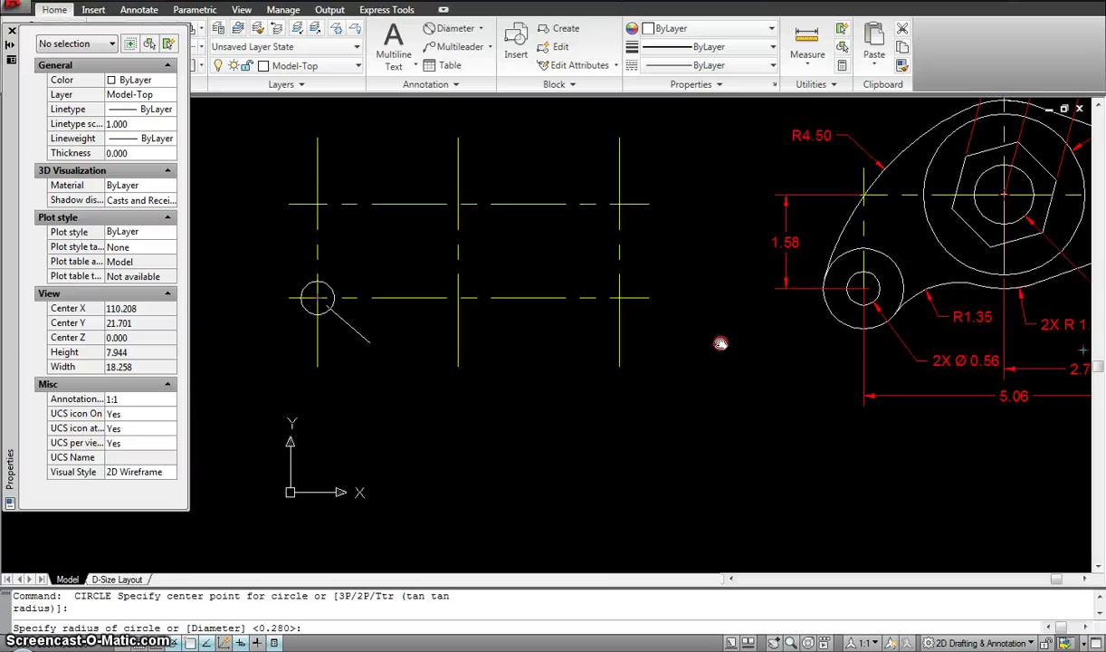
{"action": "middle_click_drag", "start_coordinate": [403, 374], "coordinate": [459, 386]}
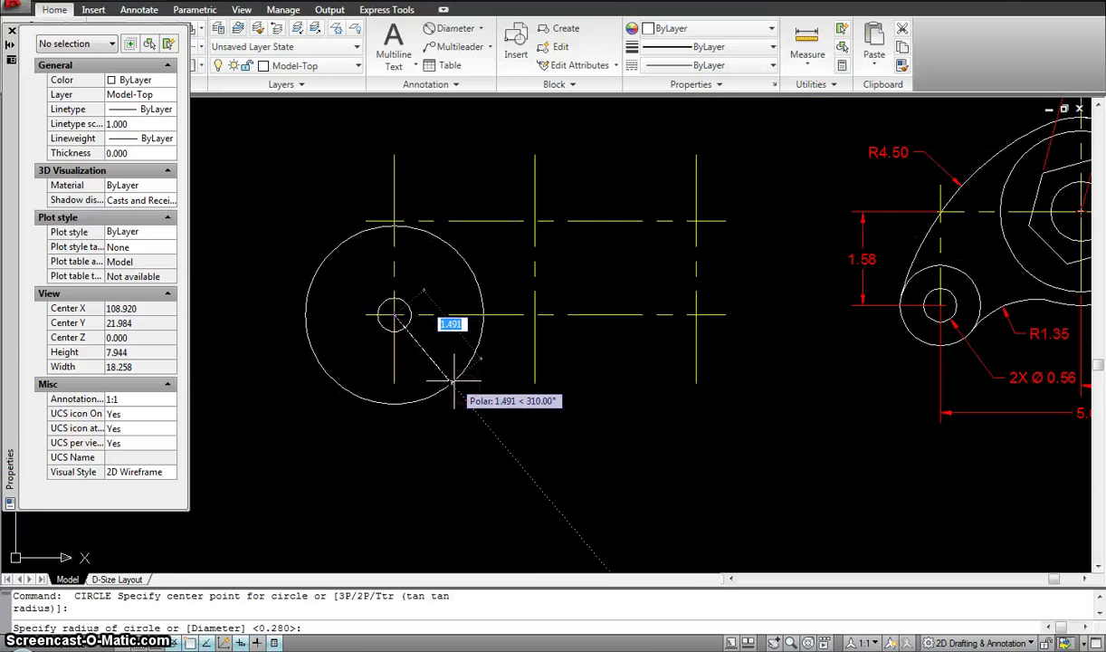
{"action": "type", "text": "d"}
{"action": "key", "text": "Return"}
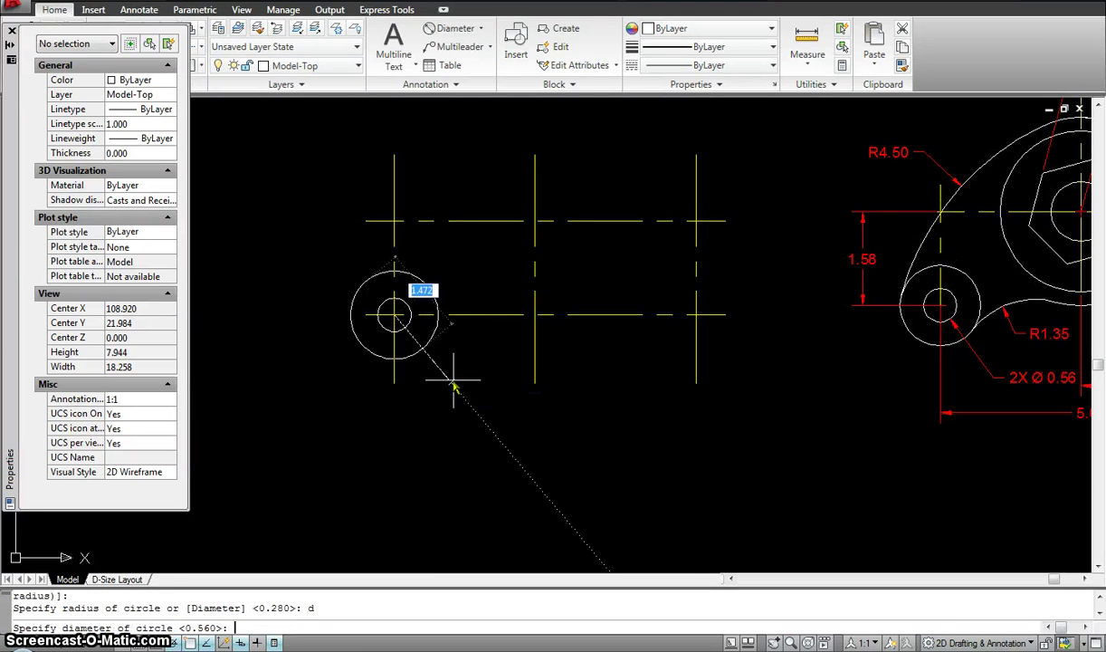
{"action": "key", "text": "Return"}
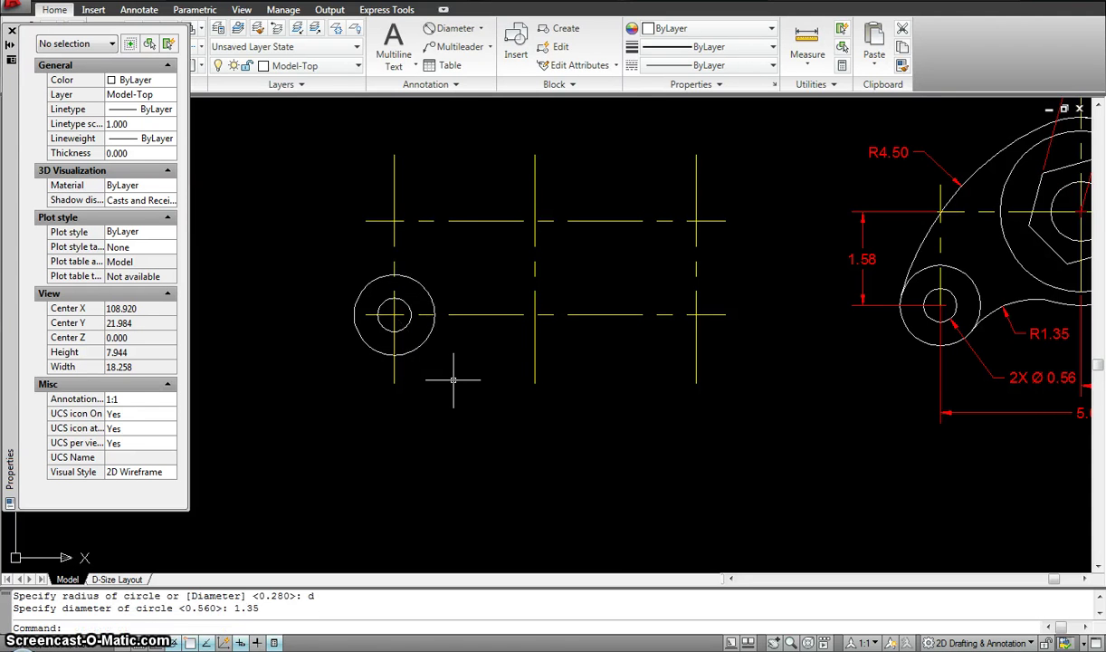
Step: Copy both lower-left circles from their common center to the upper-right centerline intersection
{"action": "middle_click_drag", "start_coordinate": [525, 344], "coordinate": [459, 413]}
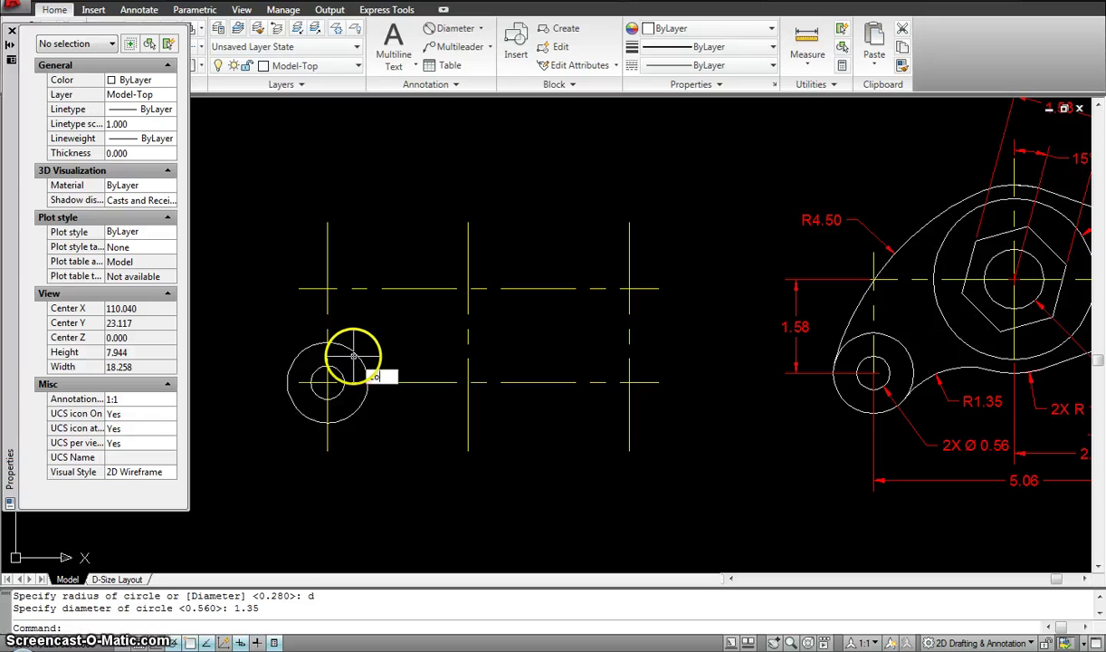
{"action": "key", "text": "Return"}
{"action": "left_click", "coordinate": [362, 344]}
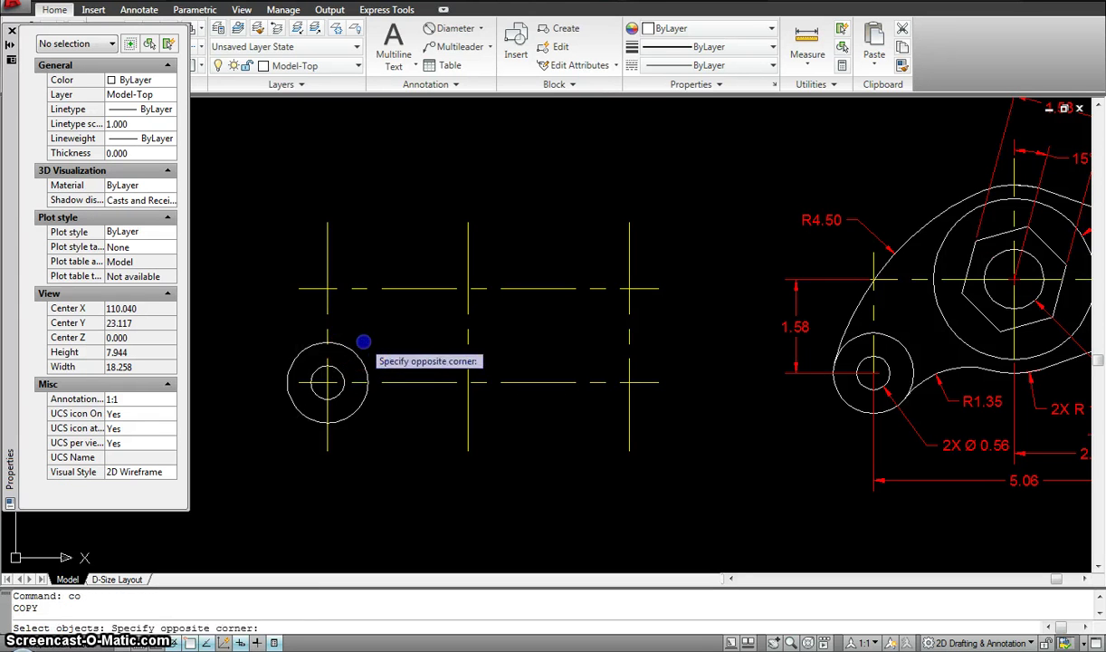
{"action": "left_click", "coordinate": [335, 375]}
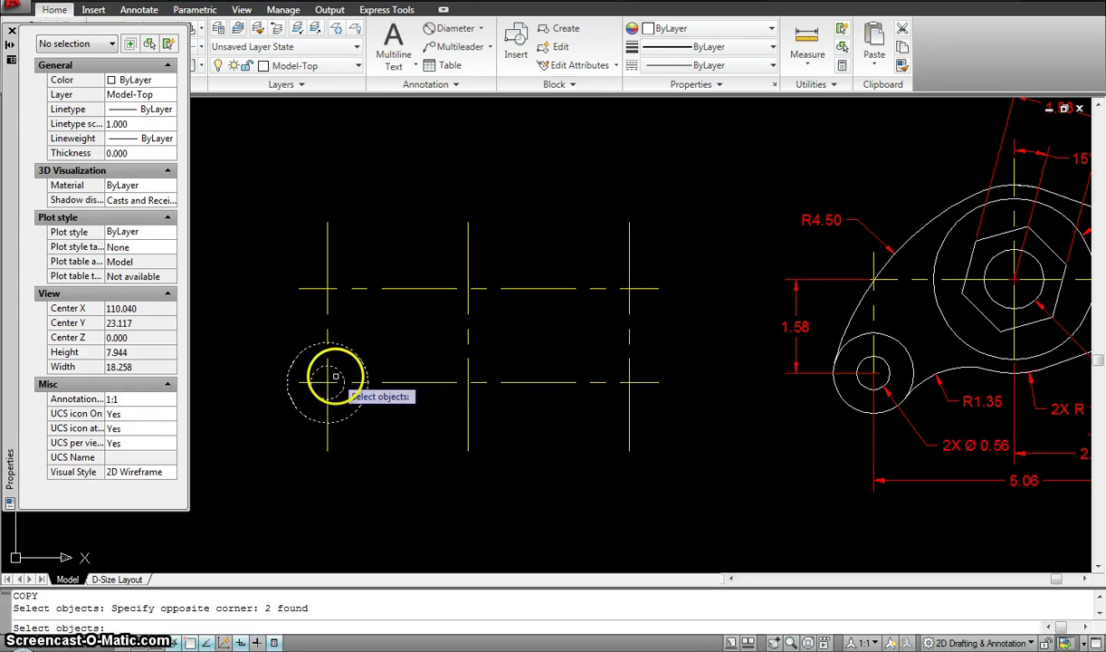
{"action": "key", "text": "Return"}
{"action": "left_click", "coordinate": [328, 383]}
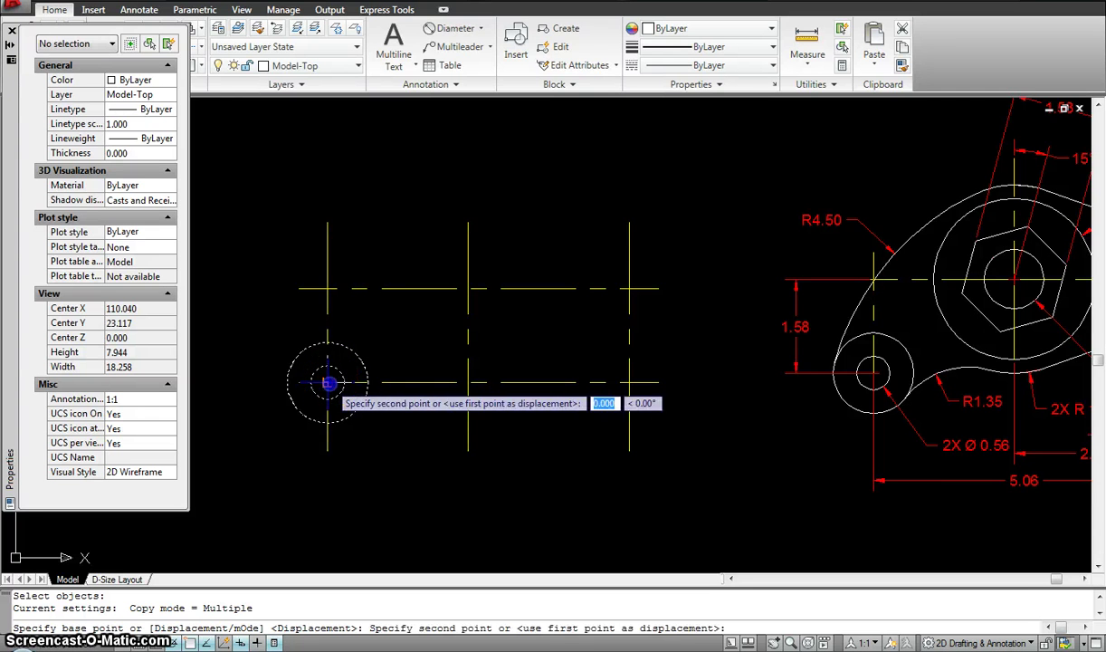
{"action": "scroll", "coordinate": [425, 329], "scroll_direction": "down", "scroll_amount": 2}
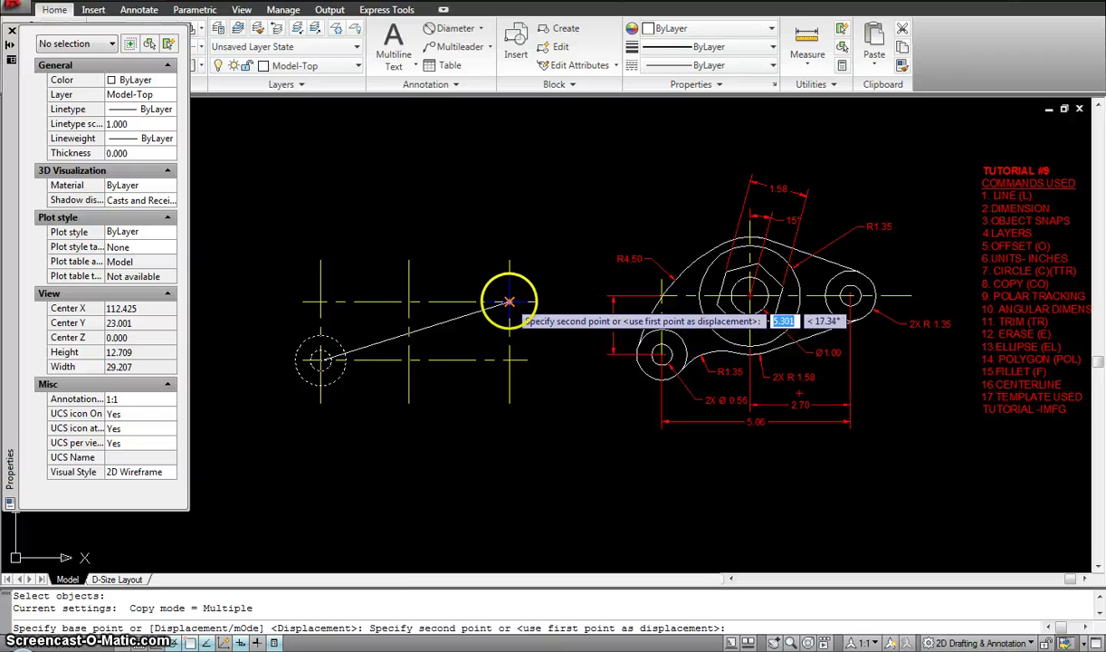
{"action": "left_click", "coordinate": [509, 302]}
{"action": "key", "text": "Escape"}
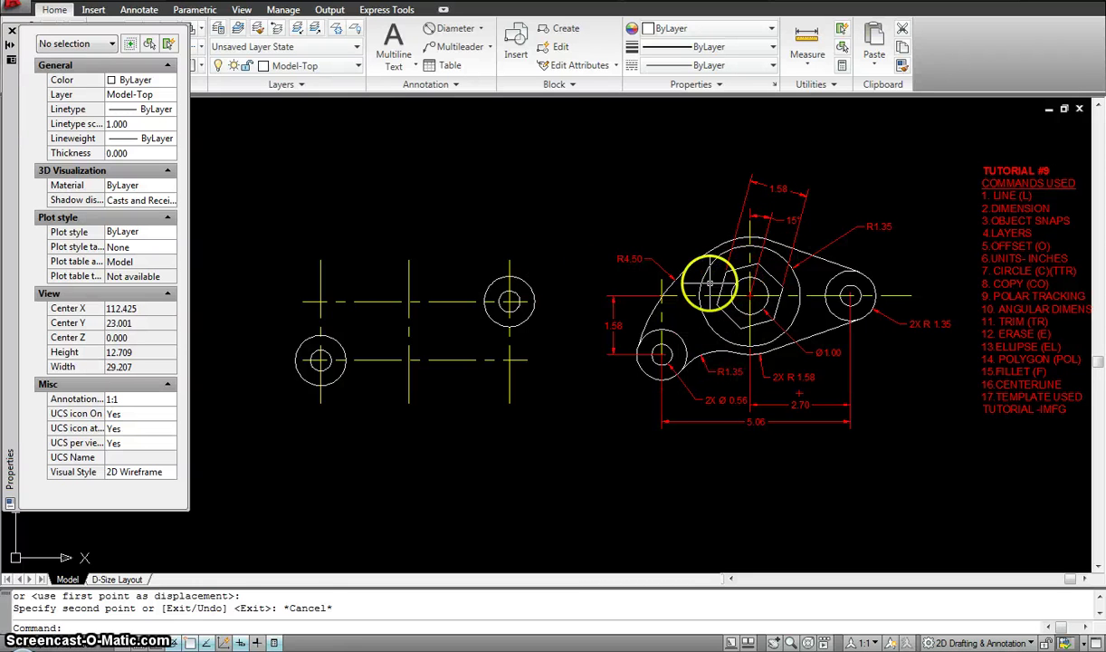
Step: Draw the central hole as a circle of diameter 1 centered on the upper middle centerline intersection
{"action": "key", "text": "Escape"}
{"action": "key", "text": "Escape"}
{"action": "type", "text": "c"}
{"action": "key", "text": "Return"}
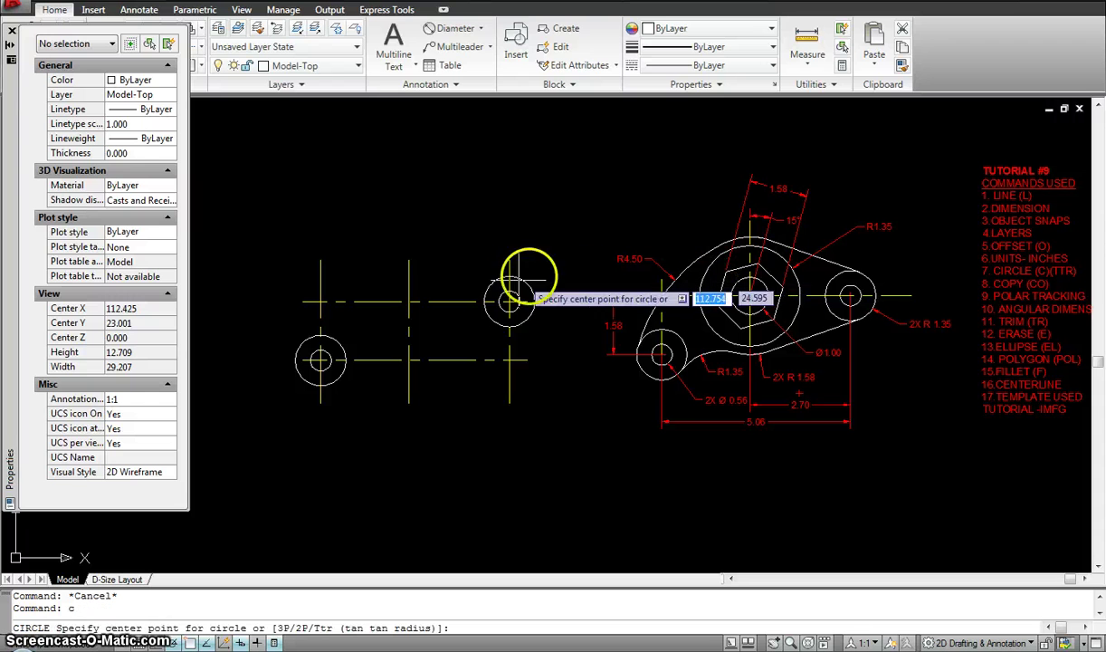
{"action": "left_click", "coordinate": [408, 301]}
{"action": "type", "text": "d"}
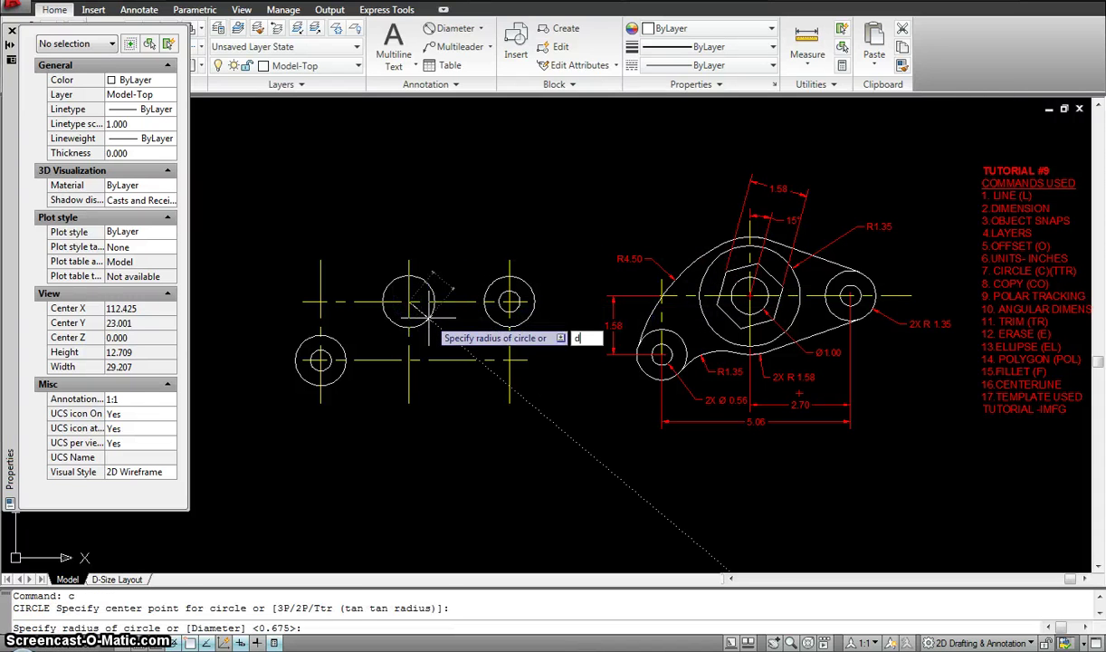
{"action": "key", "text": "Return"}
{"action": "type", "text": "1"}
{"action": "key", "text": "Return"}
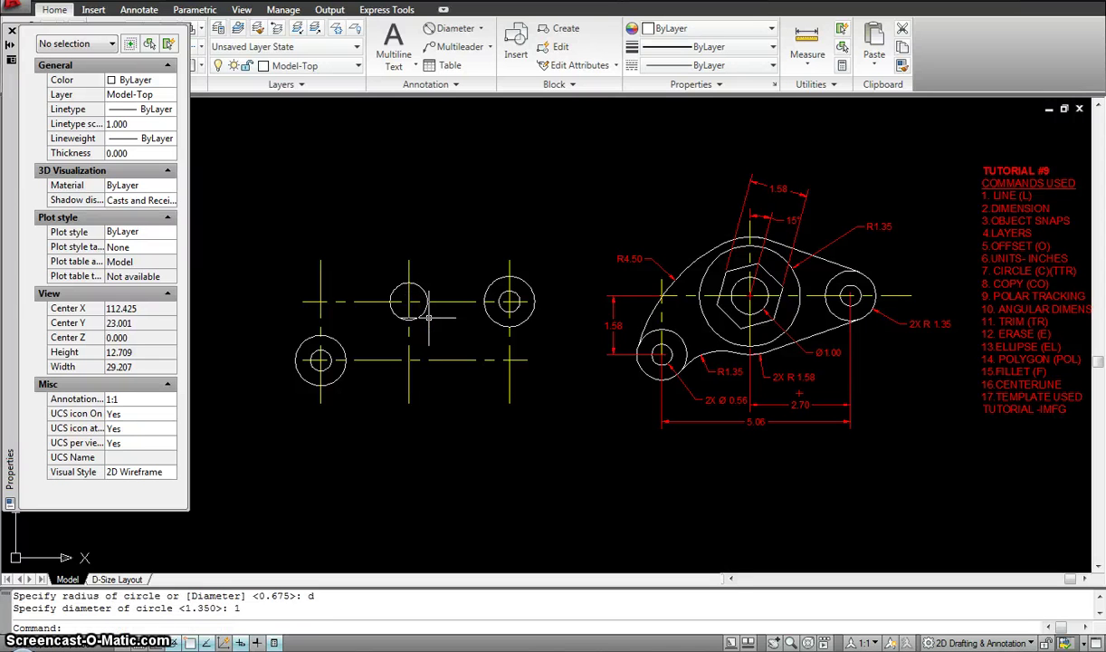
{"action": "key", "text": "Escape"}
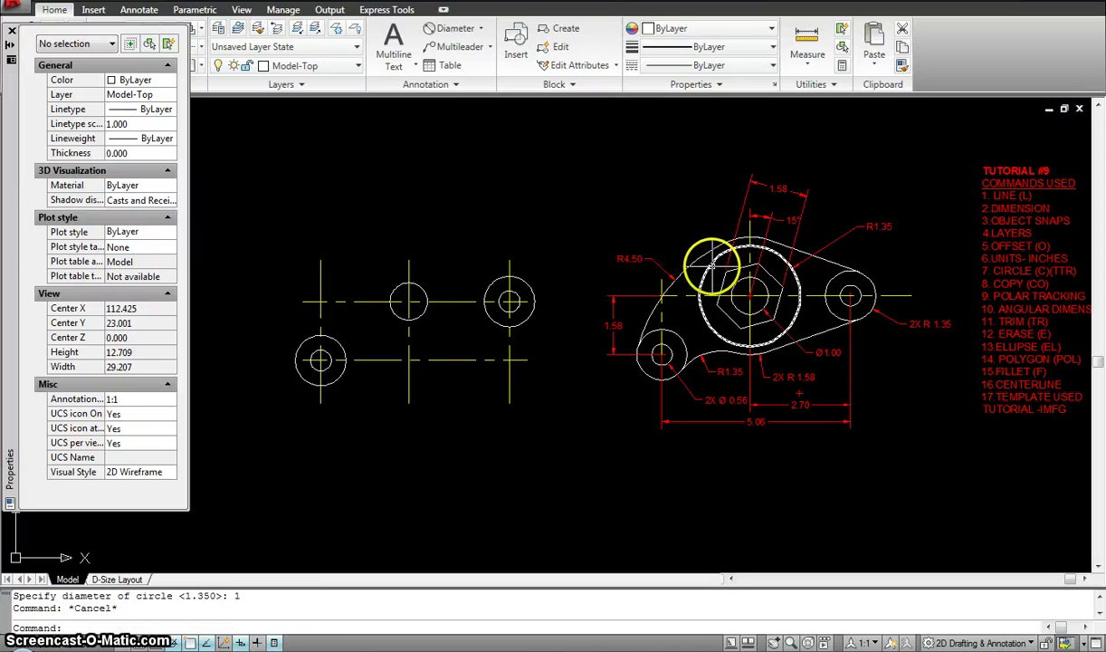
{"action": "mouse_move", "coordinate": [712, 263]}
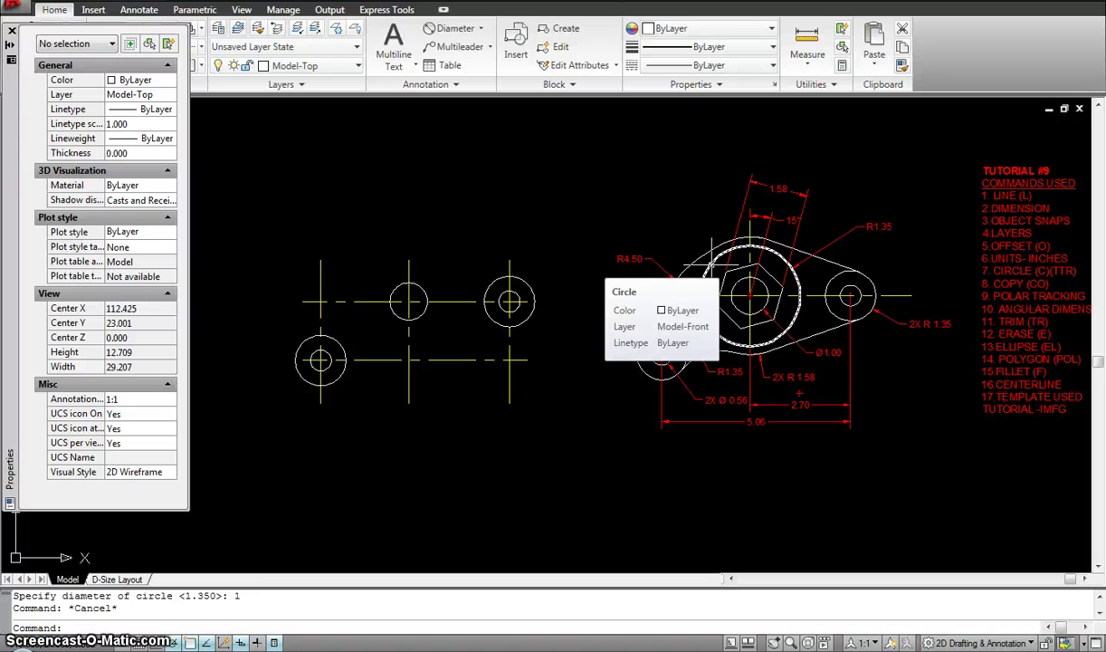
Step: Draw a circle of diameter 1.35 concentric with the central hole on the upper middle centerline intersection
{"action": "key", "text": "Escape"}
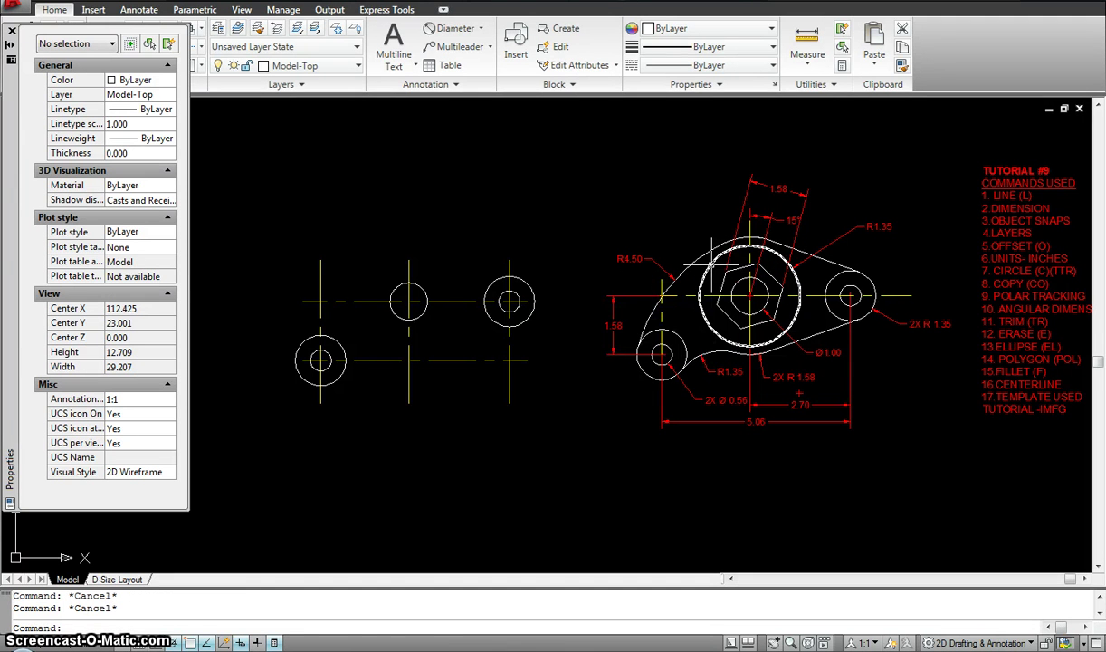
{"action": "type", "text": "c"}
{"action": "key", "text": "Return"}
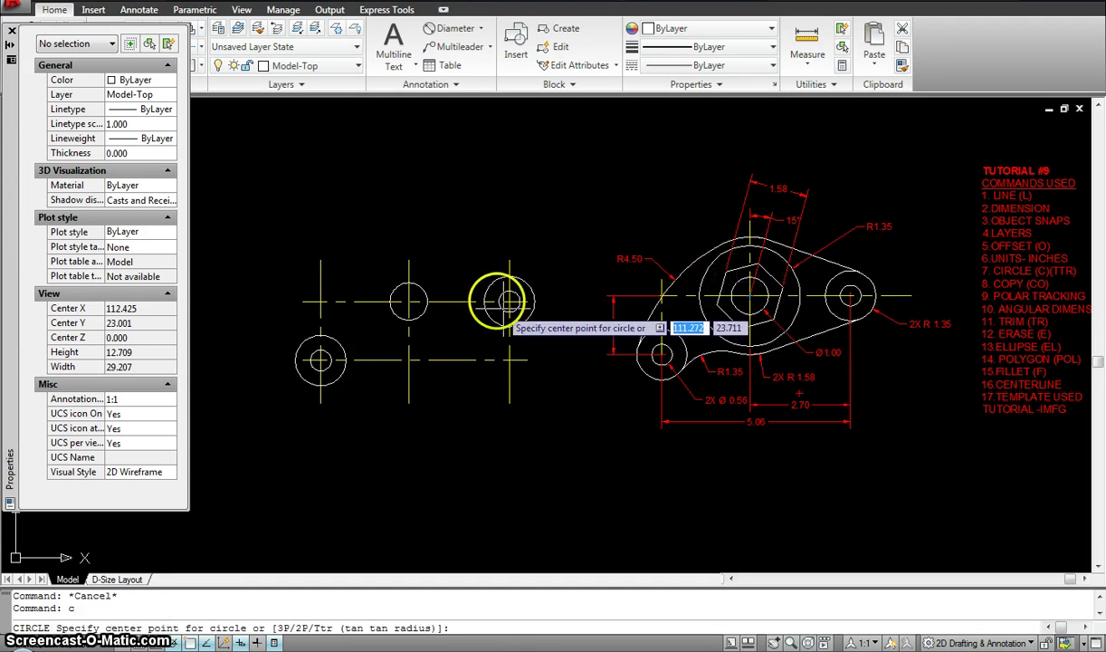
{"action": "left_click", "coordinate": [408, 302]}
{"action": "type", "text": "d"}
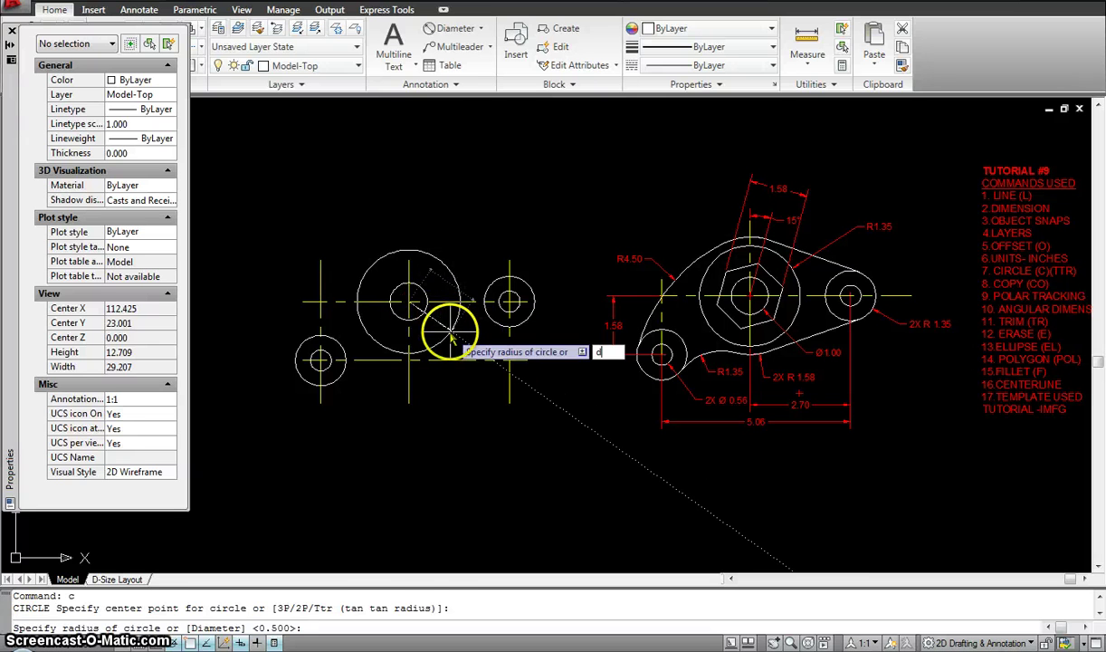
{"action": "key", "text": "Return"}
{"action": "type", "text": "1"}
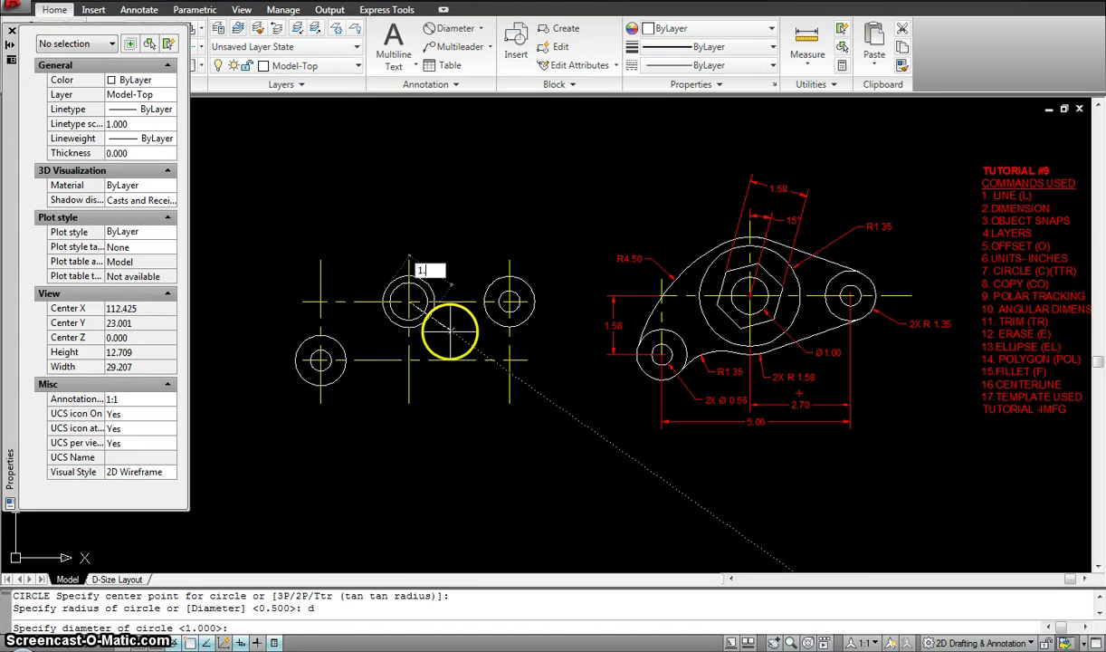
{"action": "type", "text": ".35"}
{"action": "key", "text": "Return"}
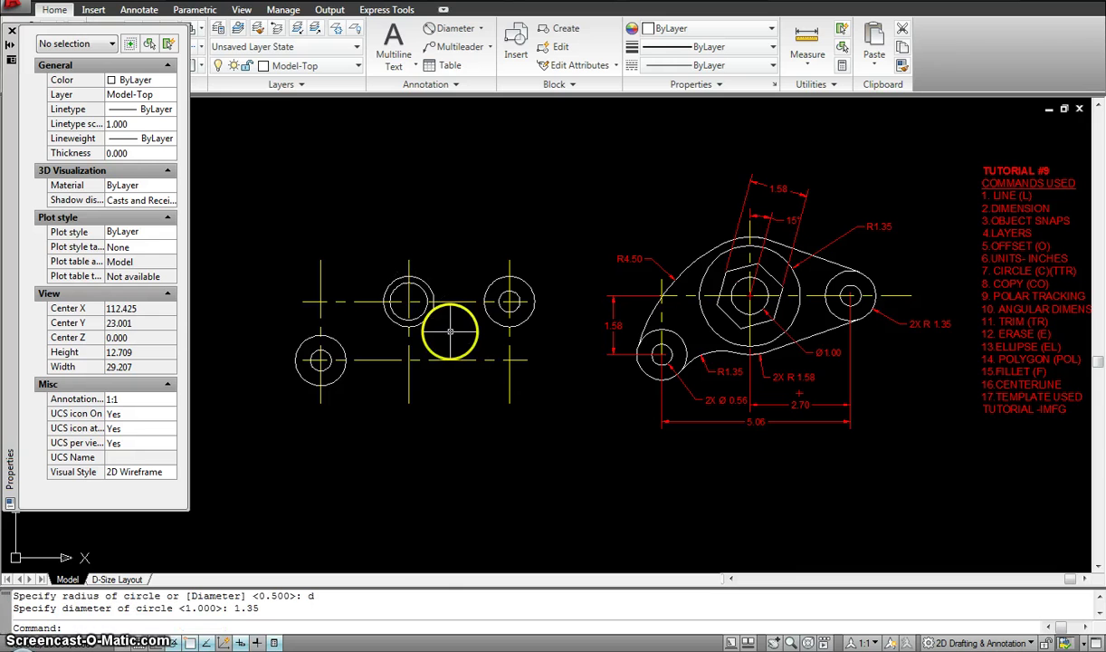
Step: Erase the 1.35-diameter circle around the central hole
{"action": "scroll", "coordinate": [735, 295], "scroll_direction": "up", "scroll_amount": 2}
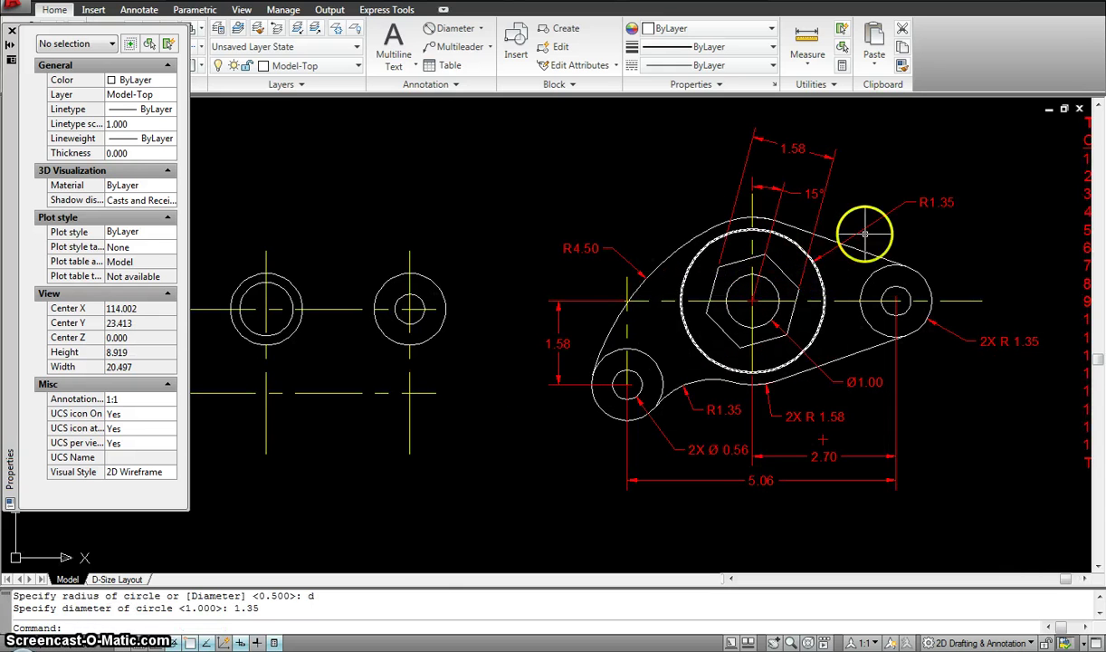
{"action": "left_click", "coordinate": [299, 288]}
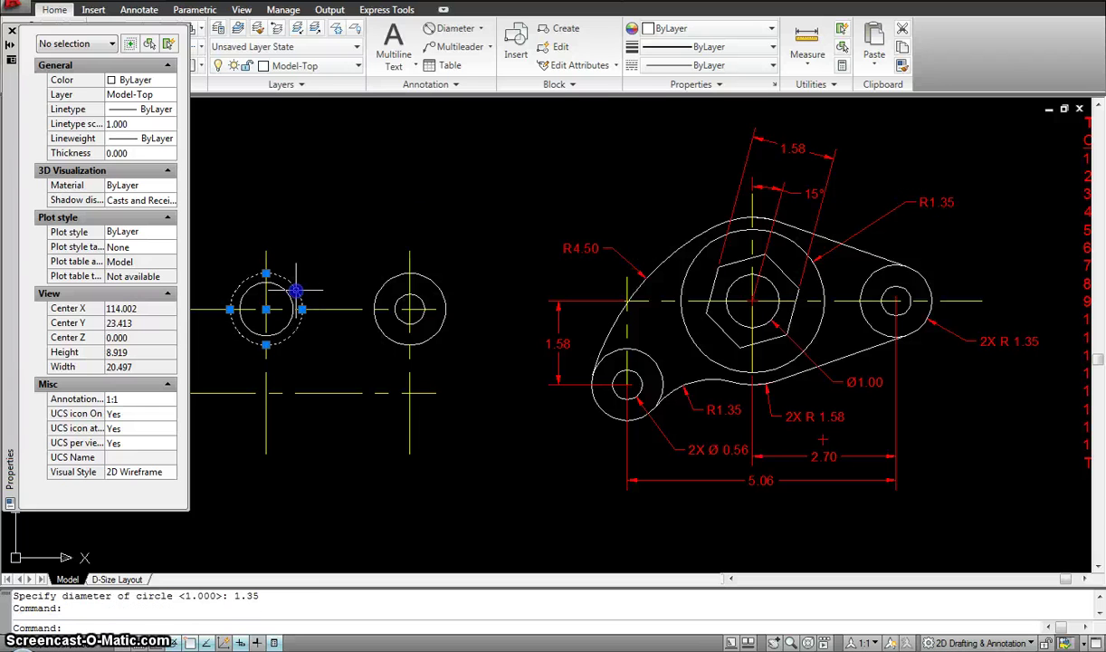
{"action": "key", "text": "Delete"}
Step: Draw a circle of radius 1.35 concentric with the central hole for its boss
{"action": "type", "text": "c"}
{"action": "key", "text": "Return"}
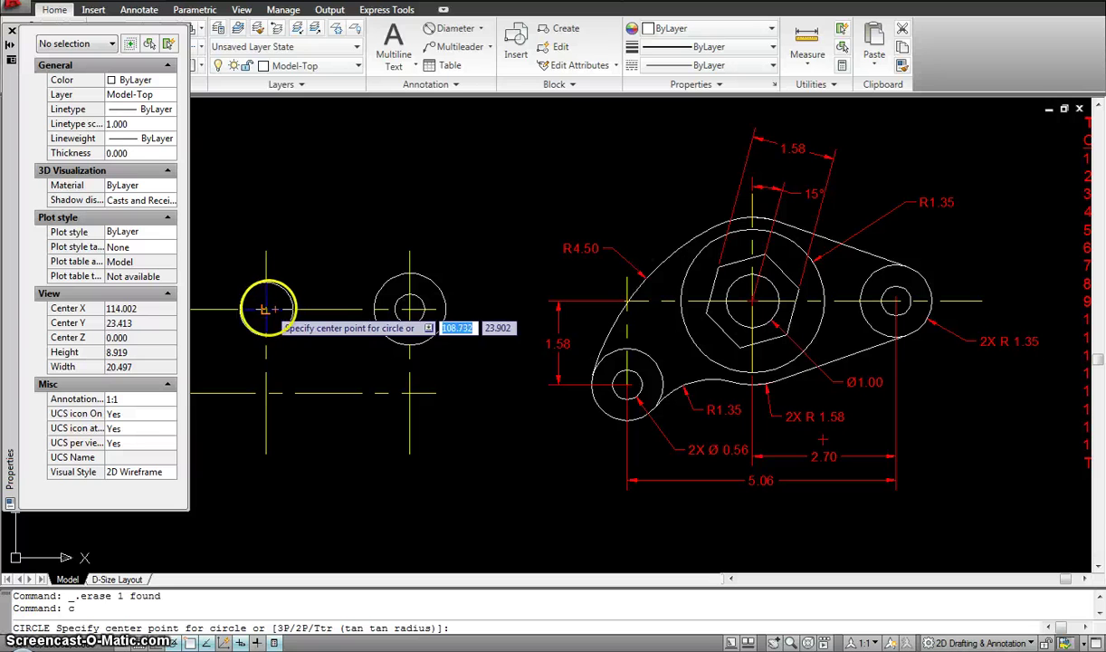
{"action": "left_click", "coordinate": [269, 309]}
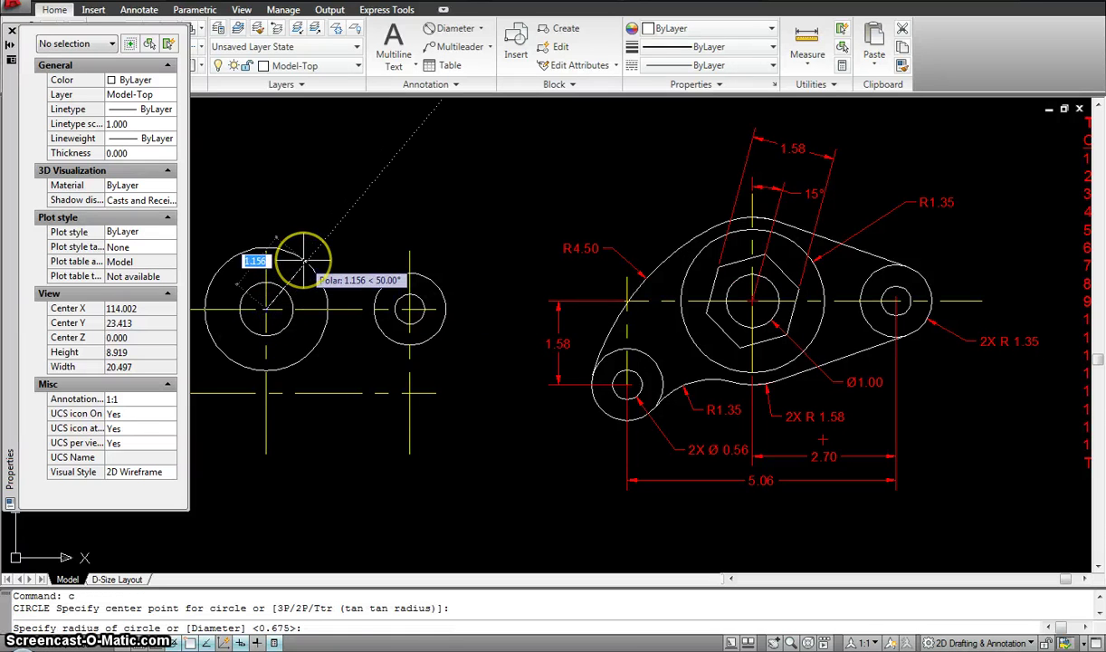
{"action": "type", "text": "1."}
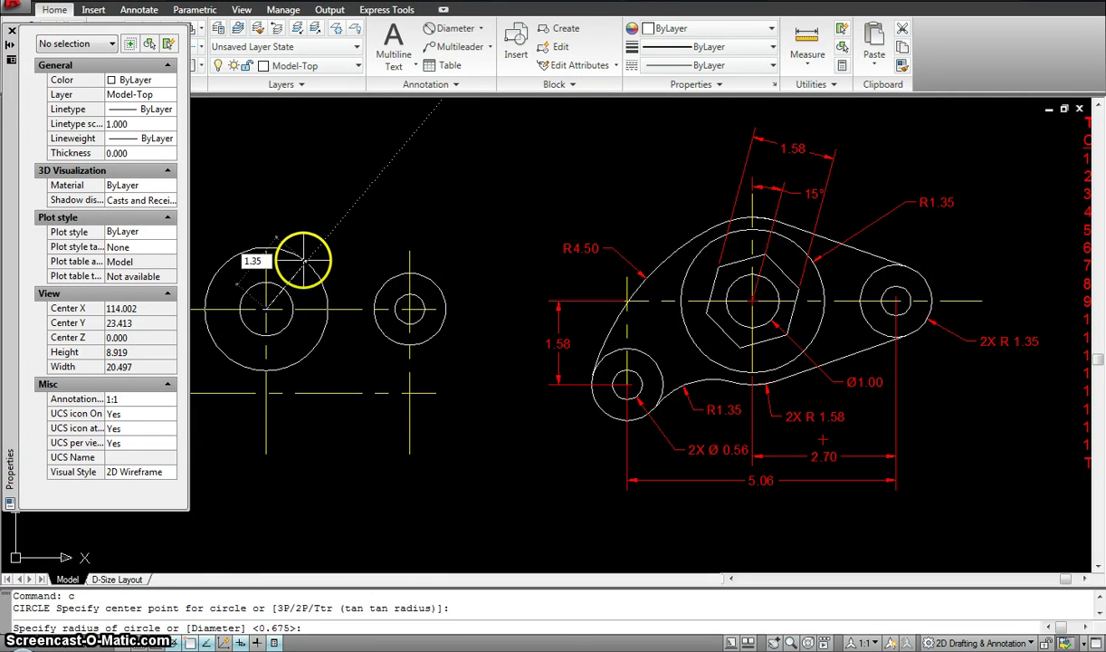
{"action": "type", "text": "35"}
{"action": "key", "text": "Return"}
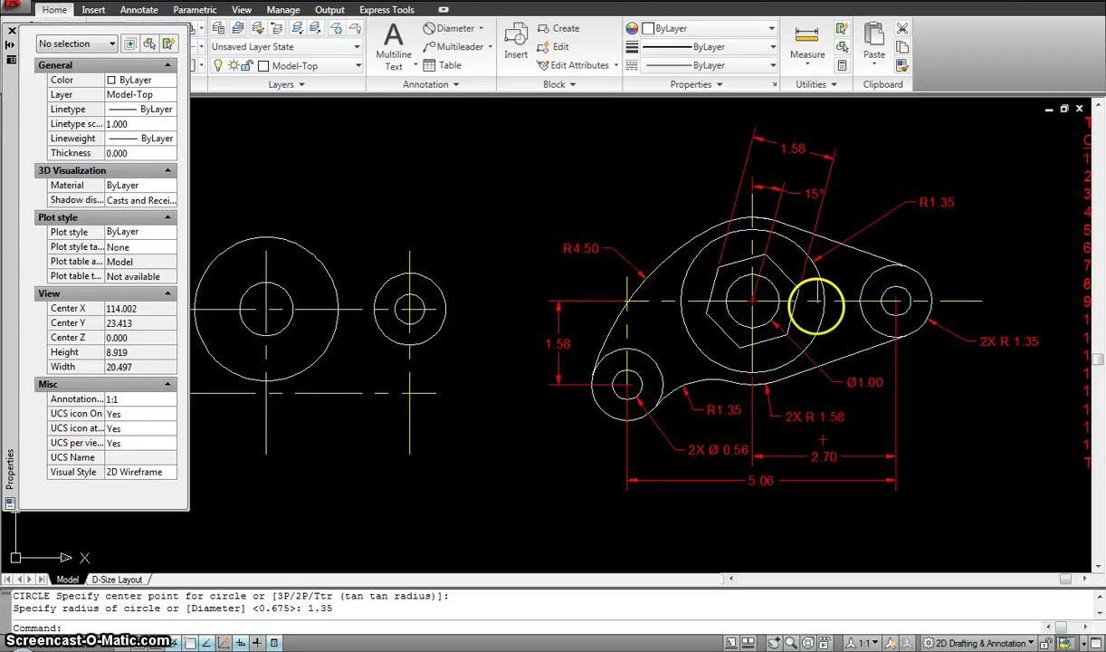
Step: Erase the R1.35 dimension of the large central boss circle in the reference drawing
{"action": "left_click", "coordinate": [954, 224]}
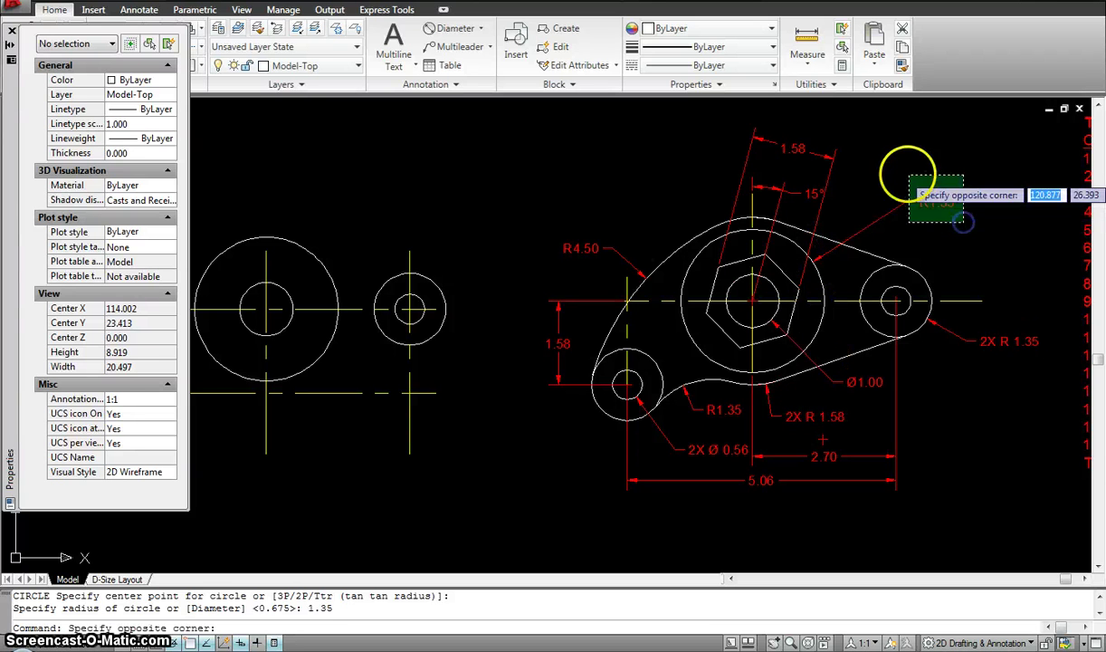
{"action": "left_click", "coordinate": [903, 174]}
{"action": "key", "text": "Delete"}
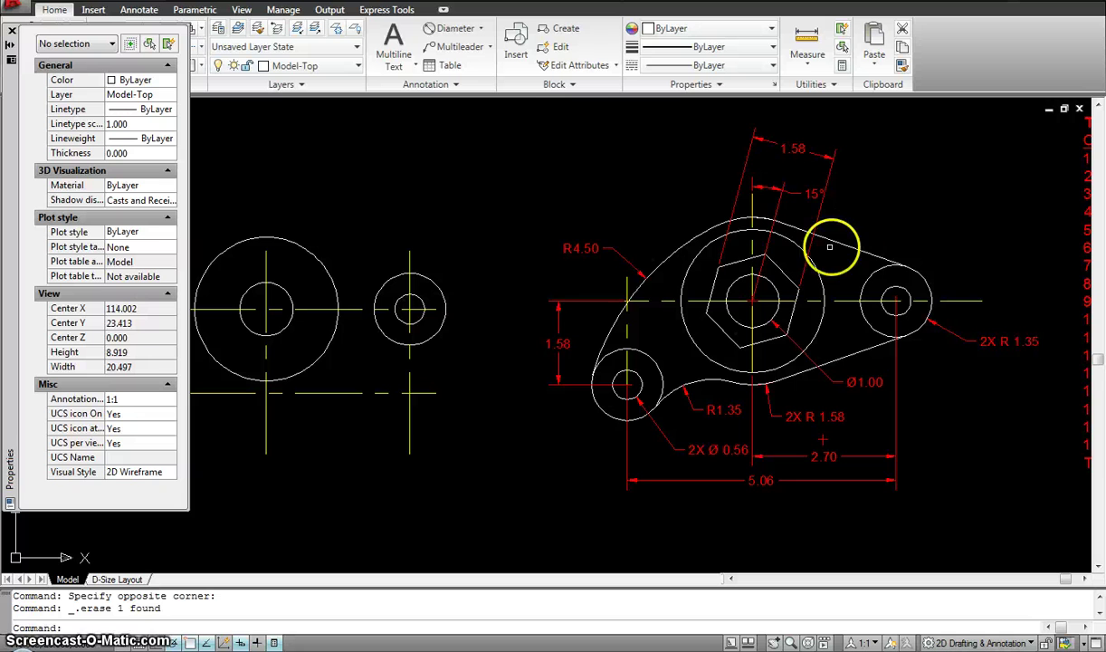
Step: Set the polar tracking angle increment to 15 degrees
{"action": "scroll", "coordinate": [718, 222], "scroll_direction": "down", "scroll_amount": 3}
{"action": "middle_click_drag", "start_coordinate": [734, 221], "coordinate": [747, 221]}
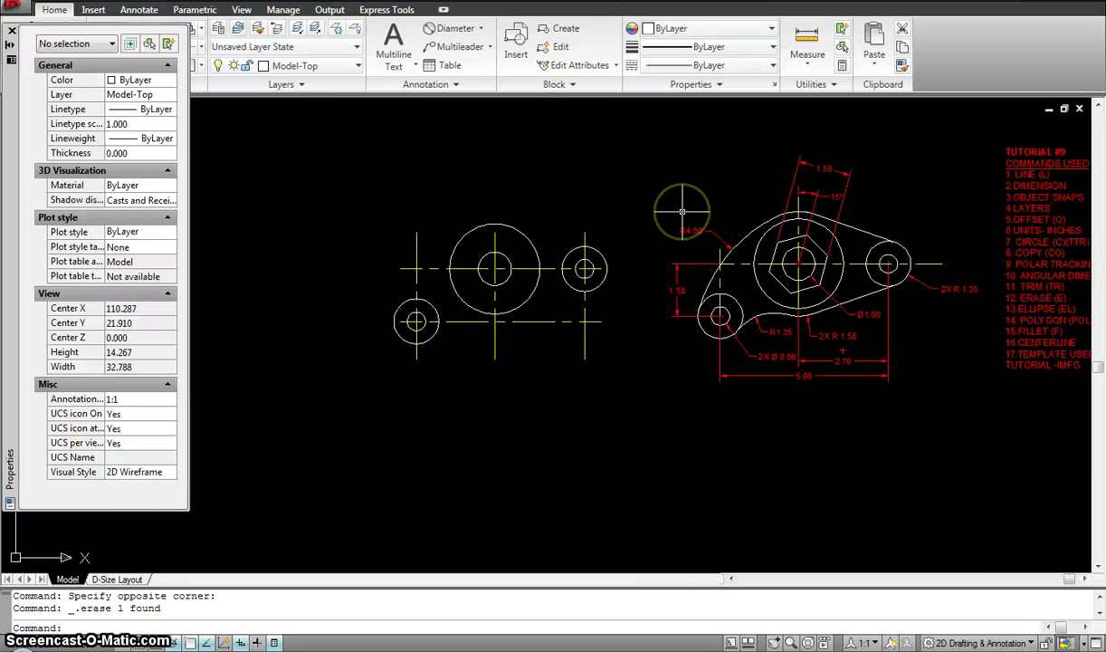
{"action": "scroll", "coordinate": [682, 211], "scroll_direction": "up", "scroll_amount": 2}
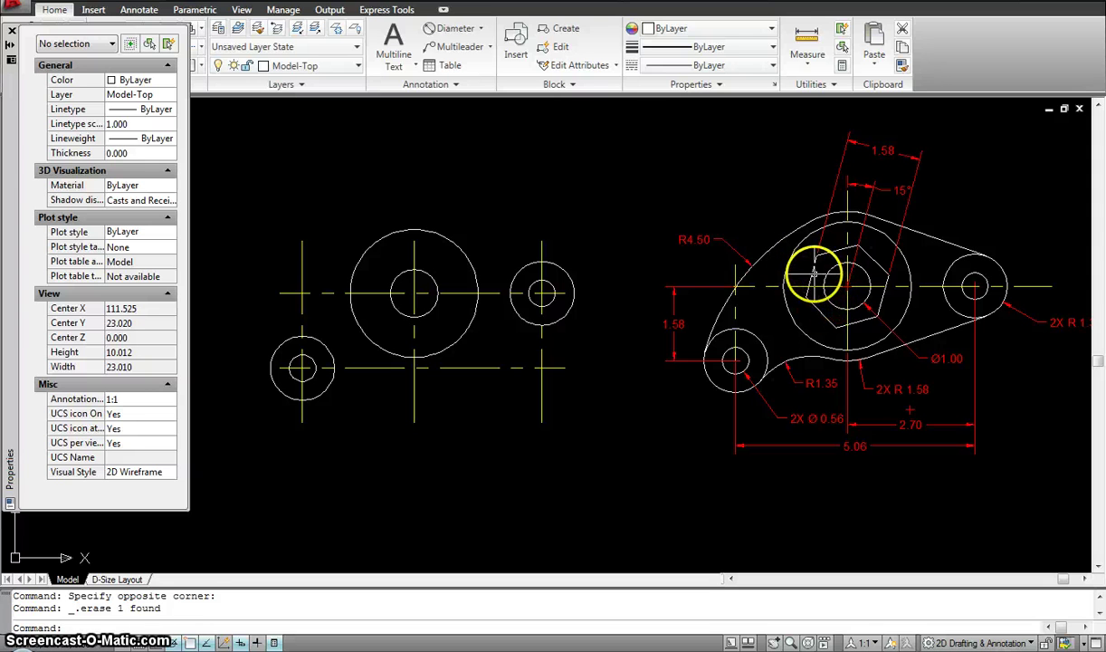
{"action": "mouse_move", "coordinate": [814, 271]}
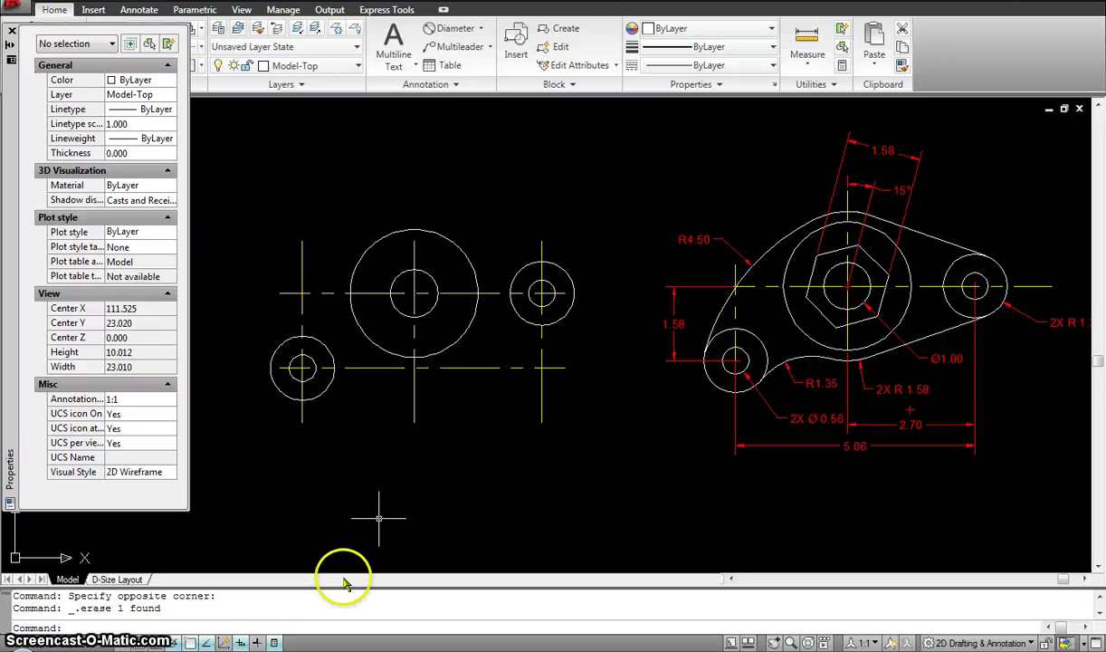
{"action": "right_click", "coordinate": [177, 642]}
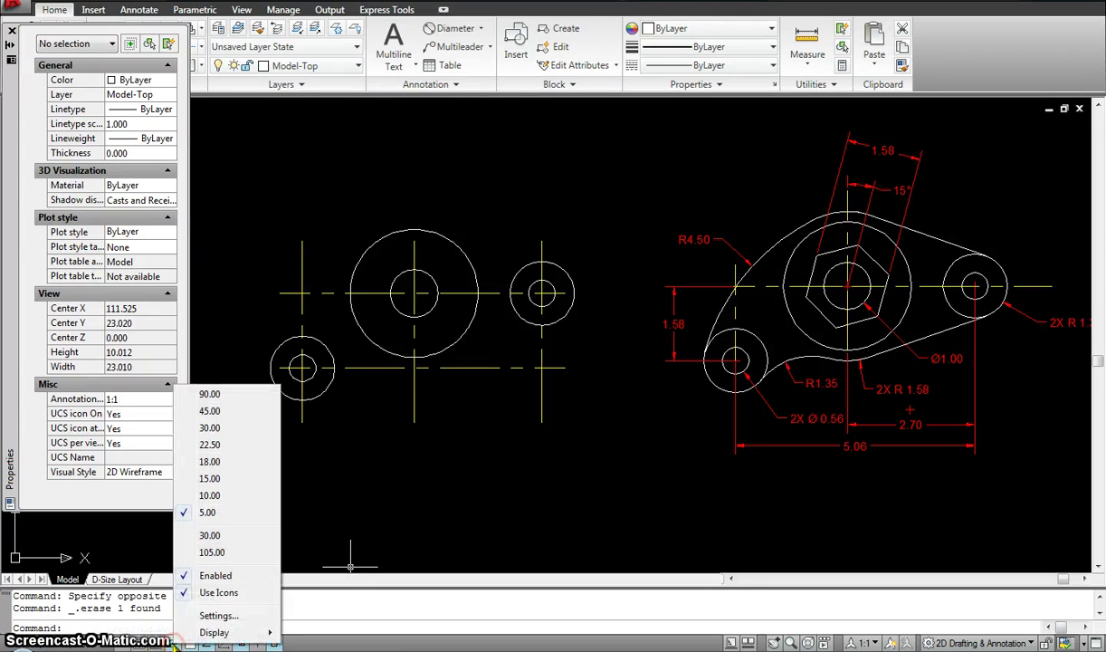
{"action": "left_click", "coordinate": [212, 476]}
Step: Draw a construction line from the central hole's center upward at 75 degrees, extending well beyond the large boss circle
{"action": "type", "text": "l"}
{"action": "key", "text": "Return"}
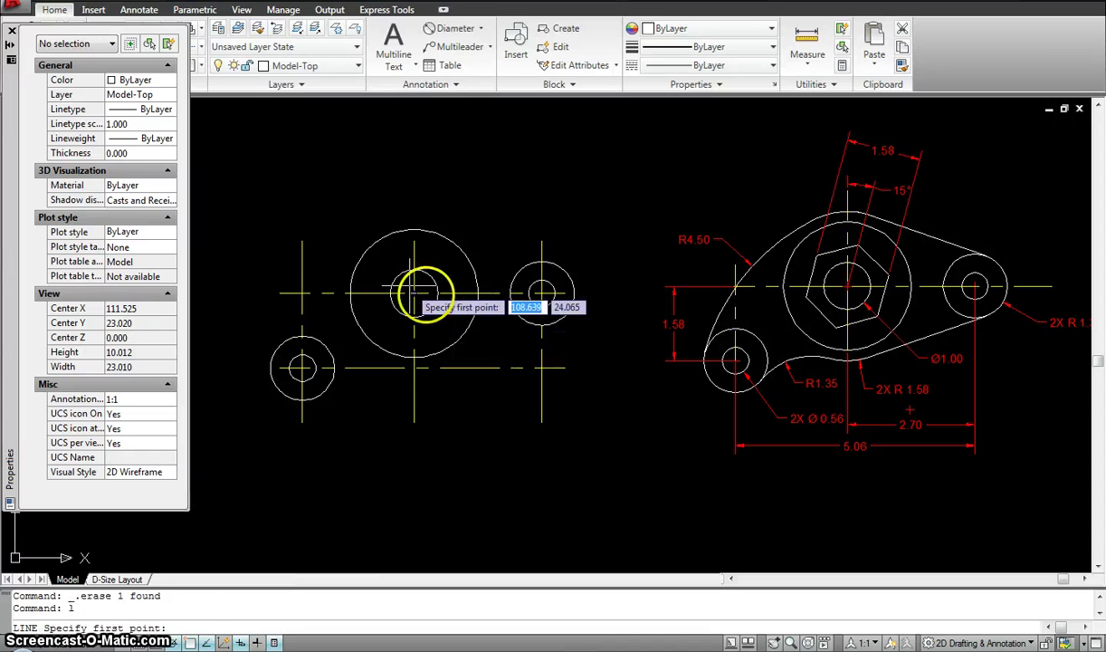
{"action": "left_click", "coordinate": [414, 292]}
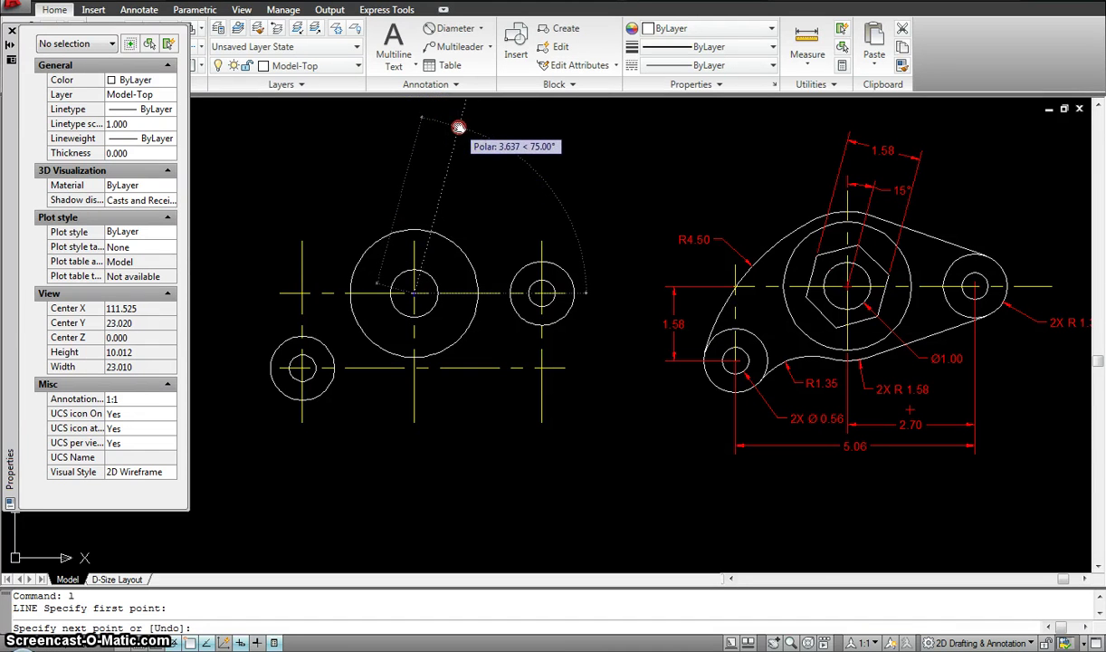
{"action": "middle_click_drag", "start_coordinate": [459, 127], "coordinate": [450, 158]}
{"action": "left_click", "coordinate": [452, 155]}
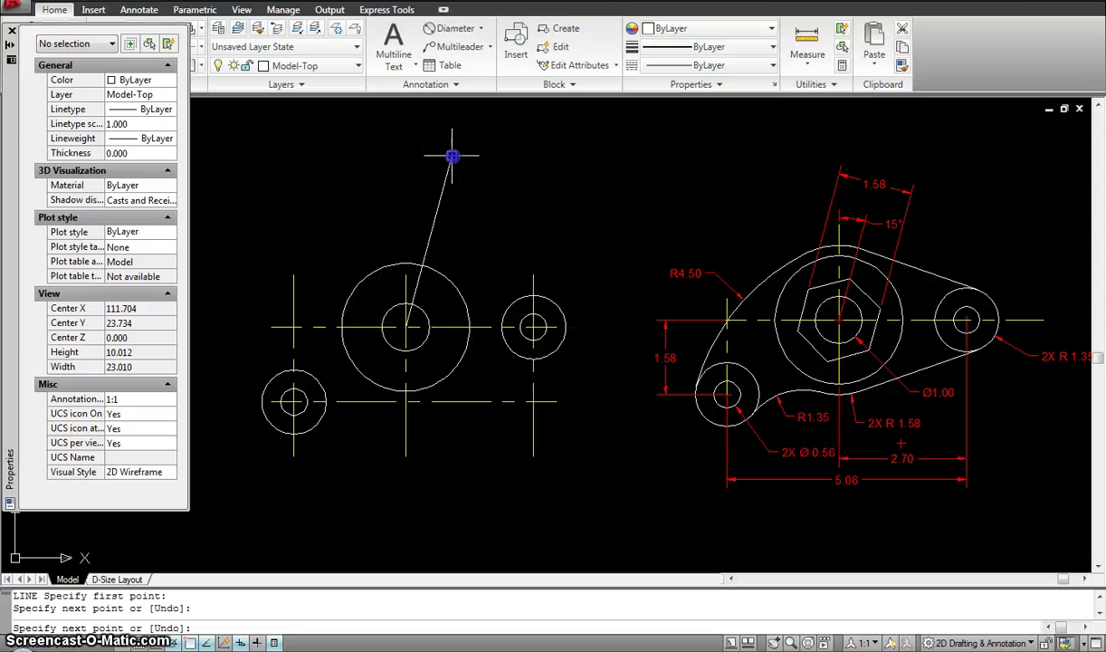
{"action": "key", "text": "Escape"}
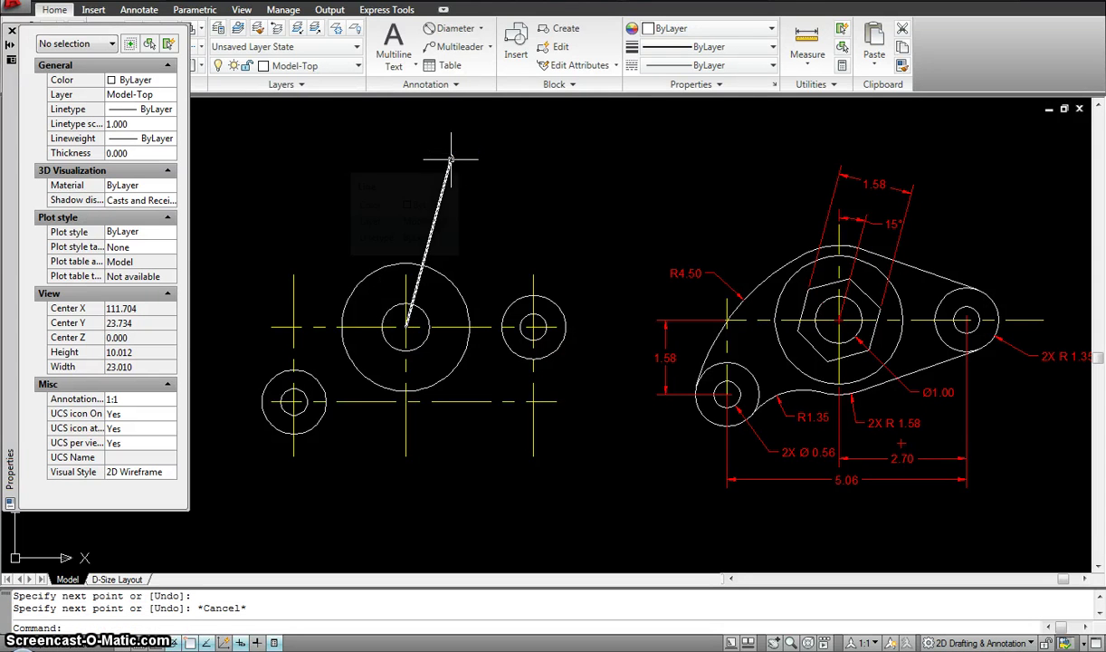
{"action": "left_click", "coordinate": [549, 202]}
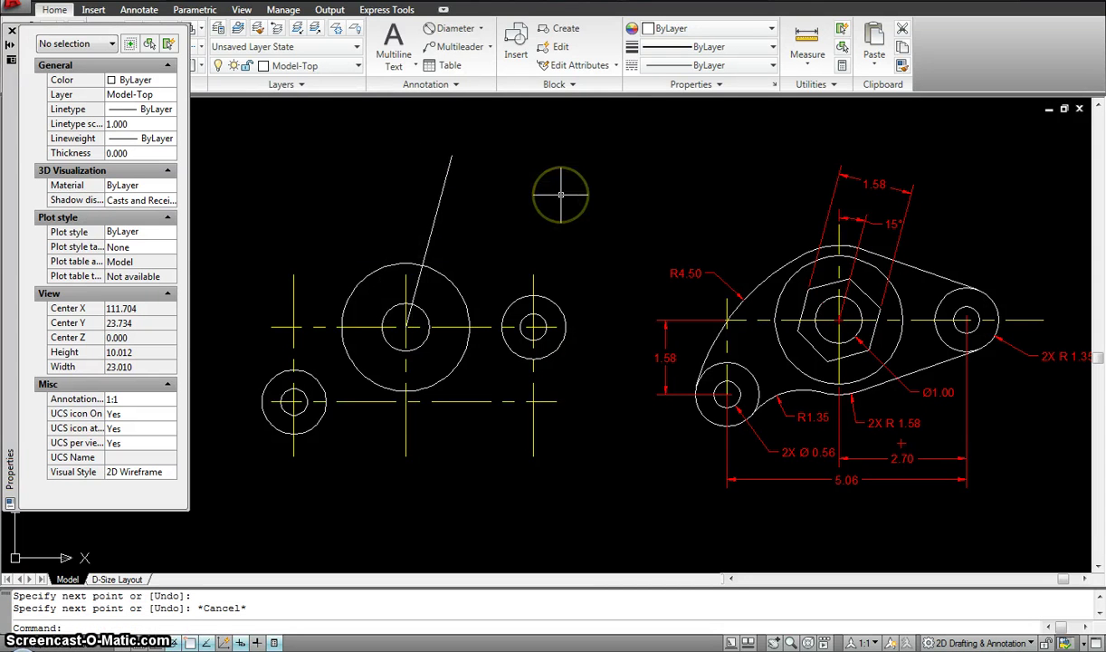
{"action": "left_click", "coordinate": [562, 194]}
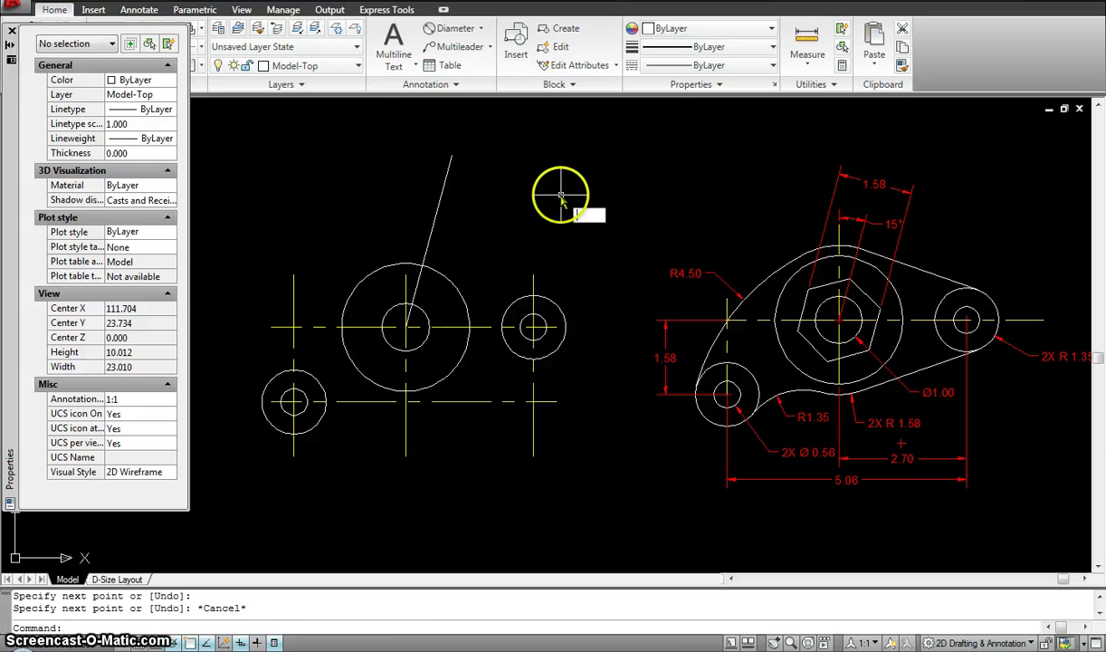
{"action": "type", "text": "o"}
{"action": "key", "text": "Return"}
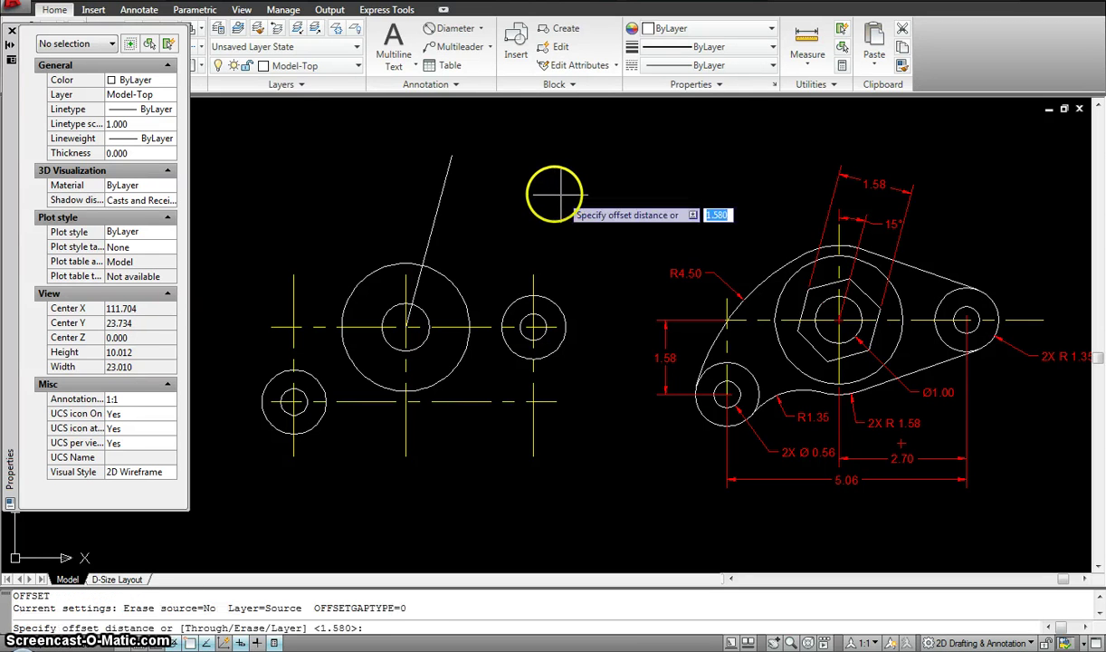
{"action": "left_click", "coordinate": [545, 208]}
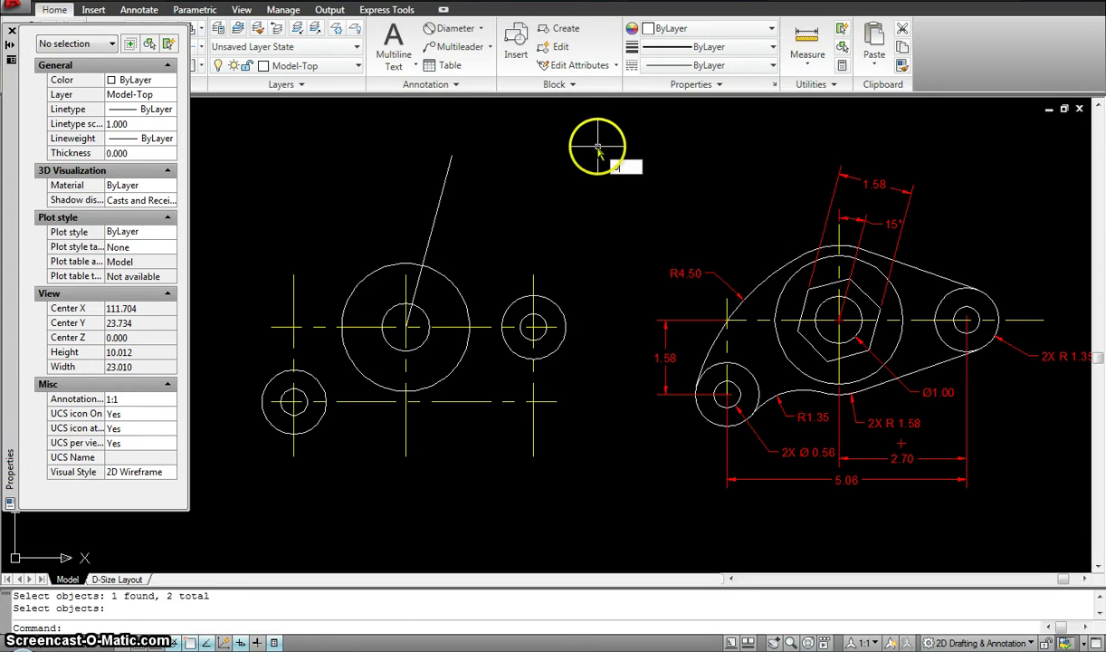
Step: Offset the angled construction line by 0.79 to both sides
{"action": "key", "text": "Return"}
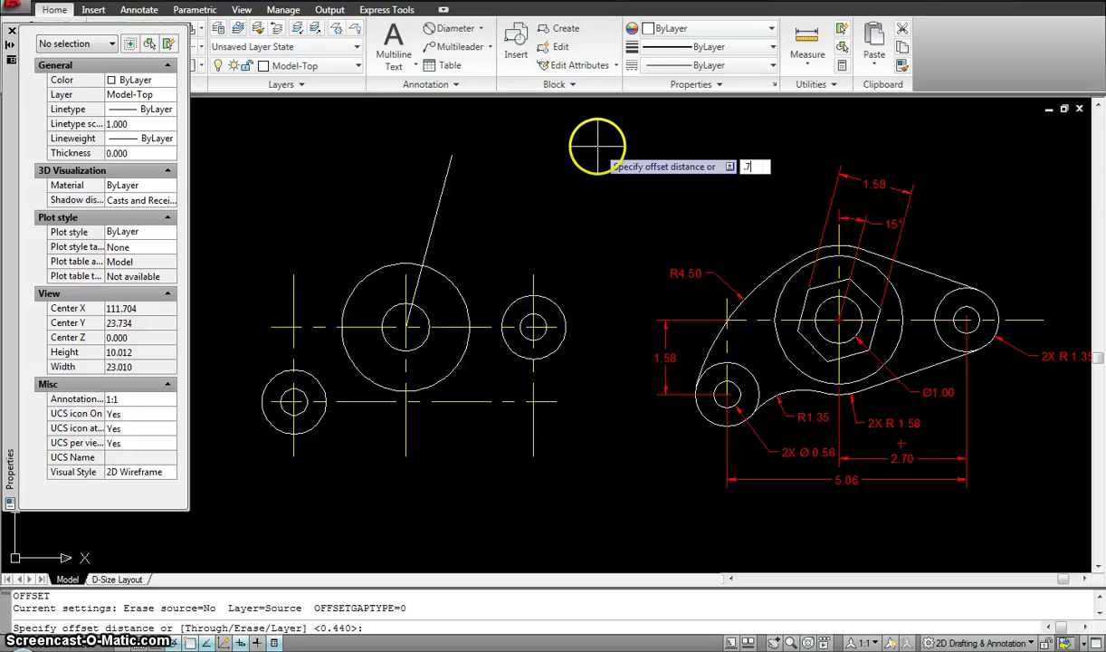
{"action": "type", "text": ".79"}
{"action": "key", "text": "Return"}
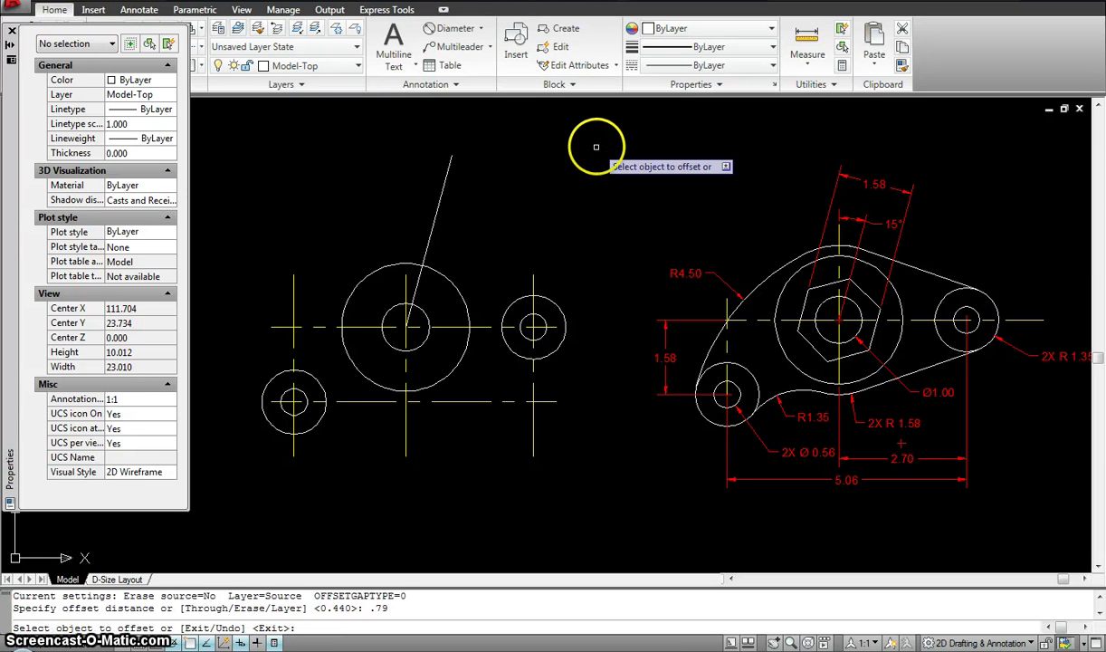
{"action": "left_click", "coordinate": [436, 221]}
{"action": "left_click", "coordinate": [394, 210]}
{"action": "left_click", "coordinate": [440, 217]}
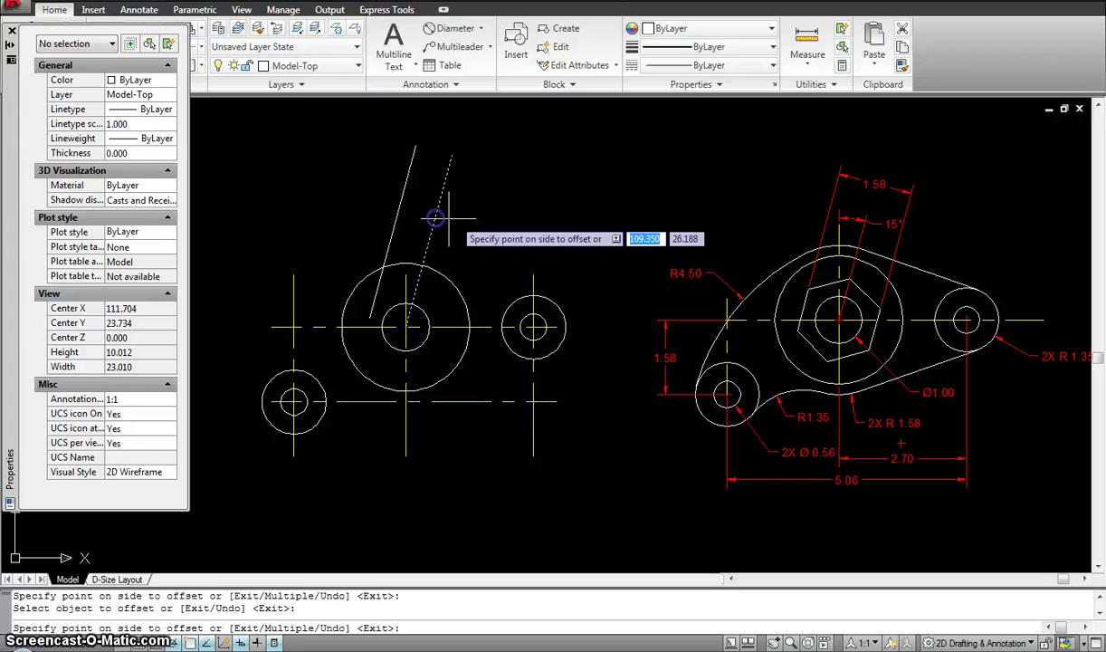
{"action": "left_click", "coordinate": [494, 225]}
{"action": "key", "text": "Escape"}
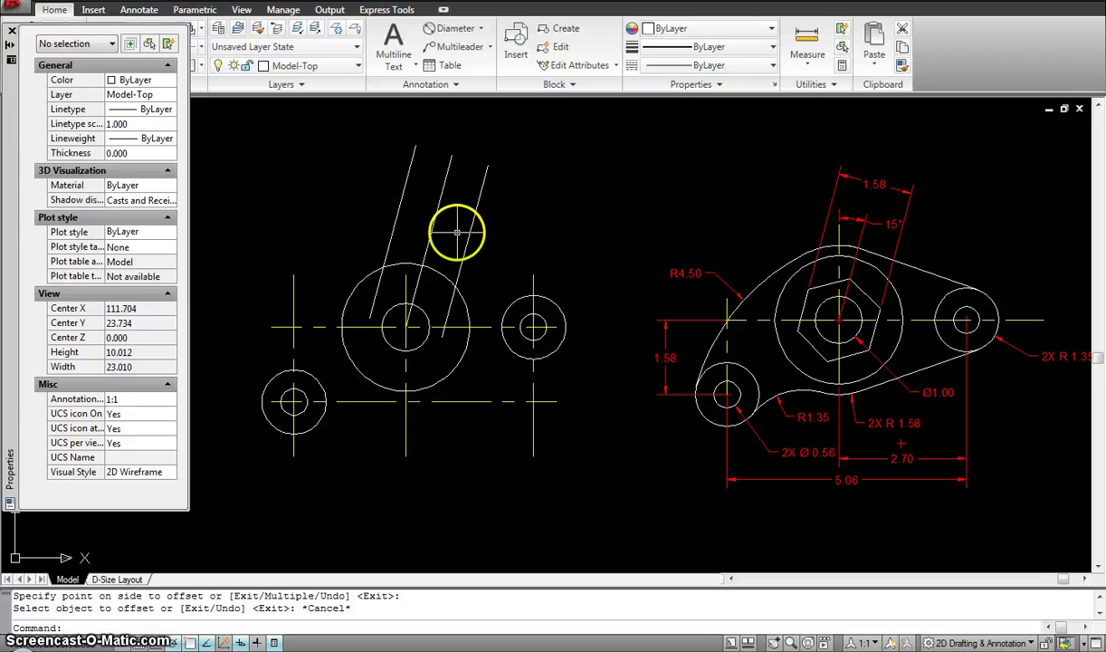
Step: Draw a six-sided polygon centered on the central hole, circumscribed about a 0.79 radius circle and aligned with the angled guide lines
{"action": "left_click", "coordinate": [10, 31]}
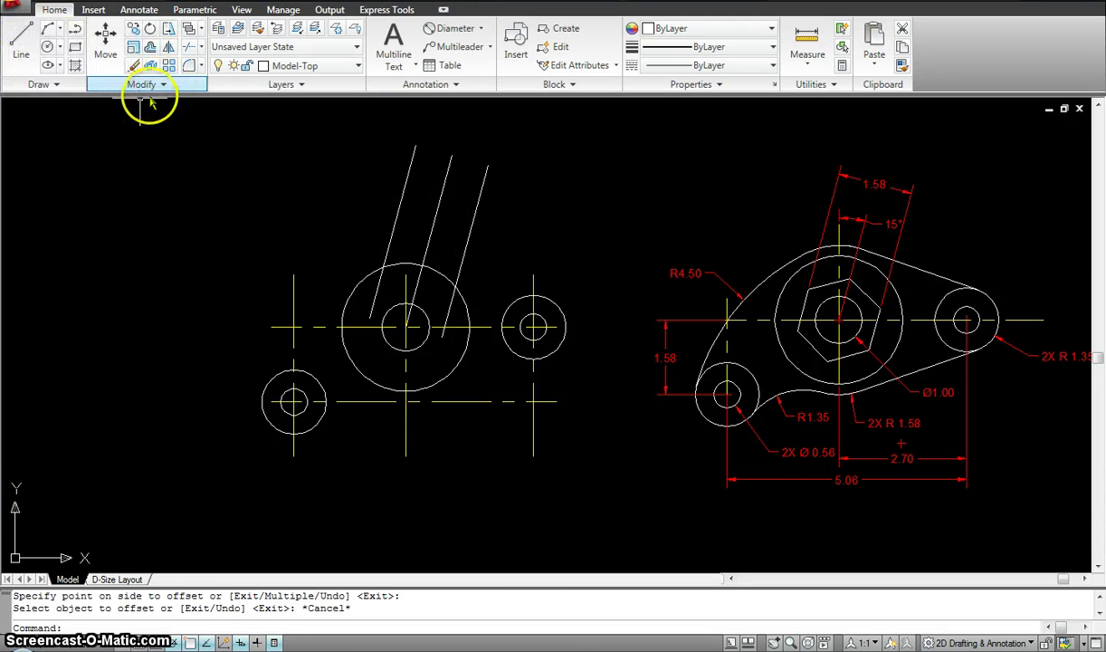
{"action": "left_click", "coordinate": [52, 85]}
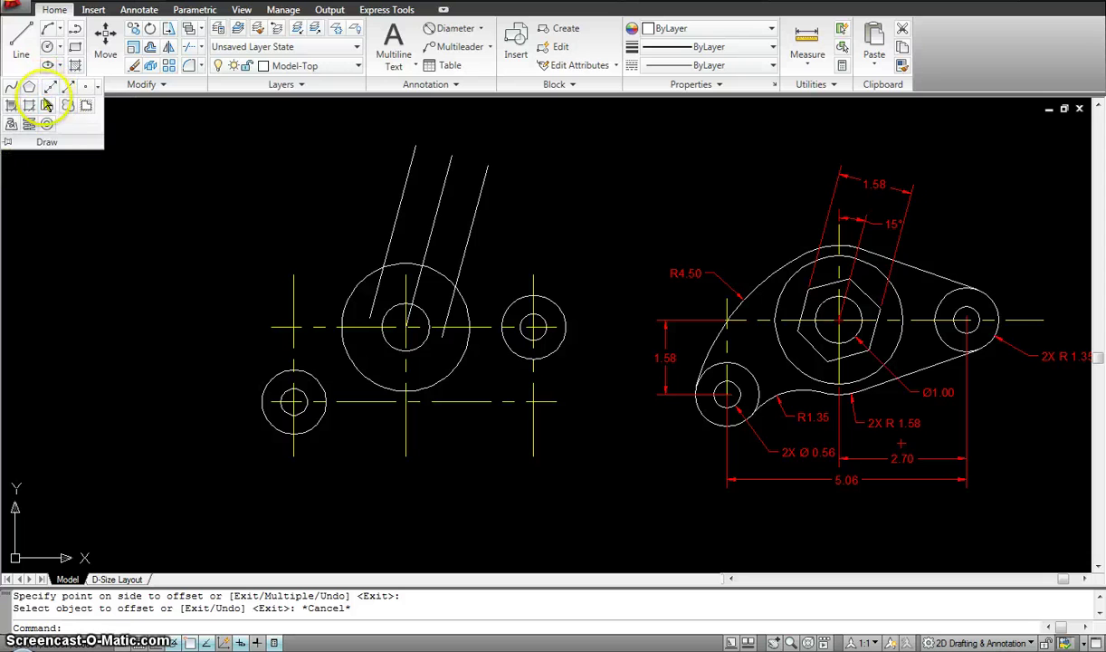
{"action": "left_click", "coordinate": [30, 86]}
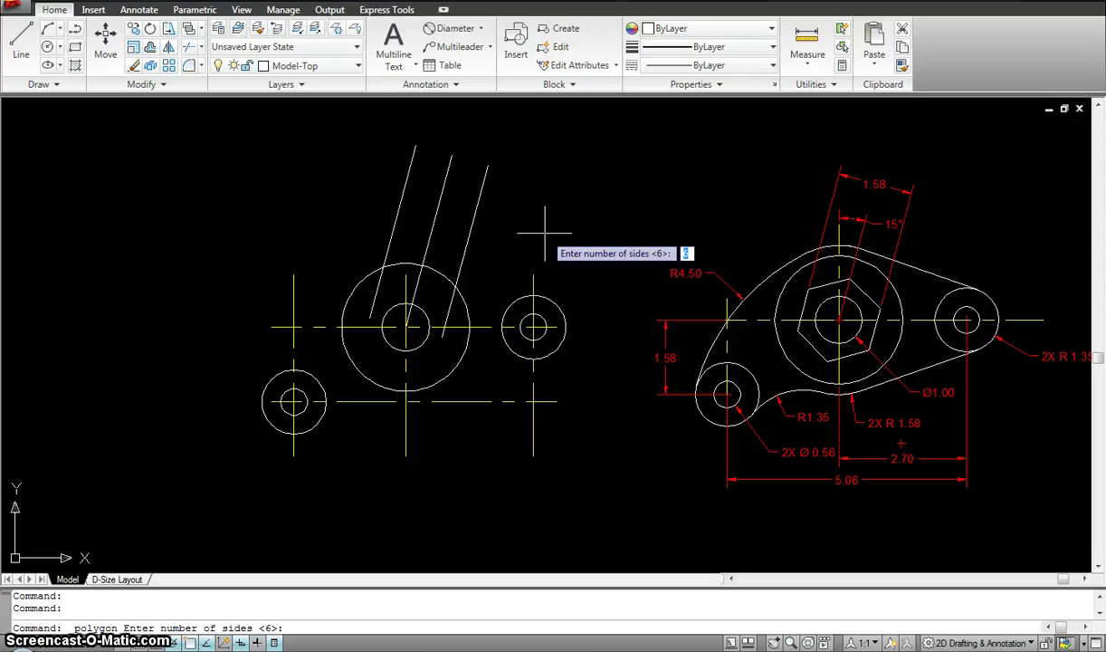
{"action": "key", "text": "Return"}
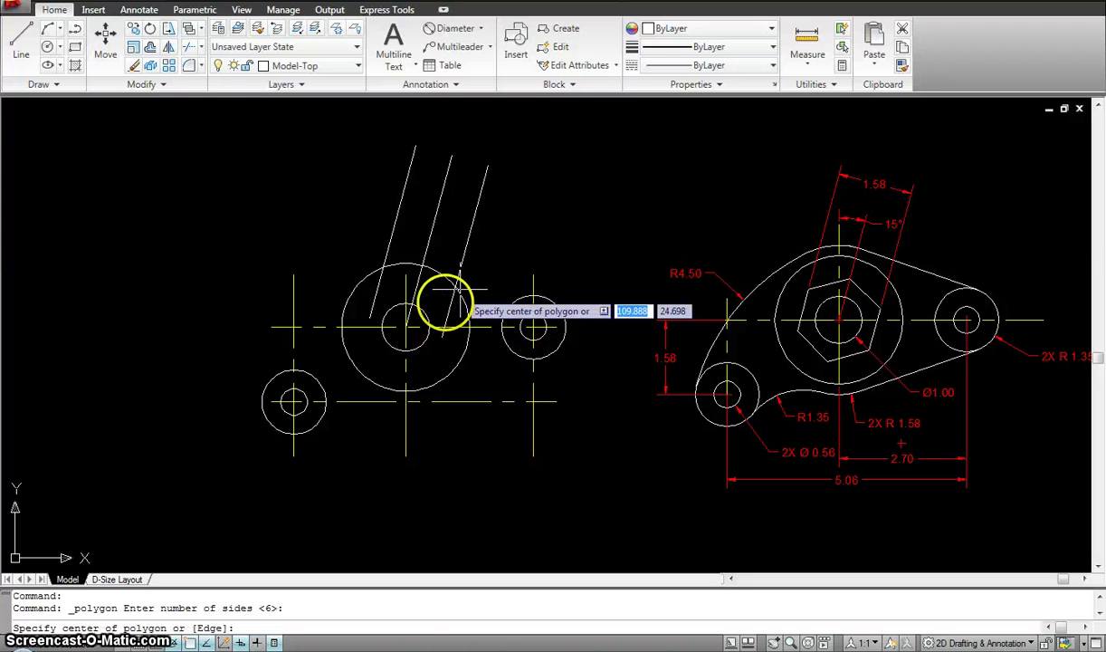
{"action": "left_click", "coordinate": [406, 326]}
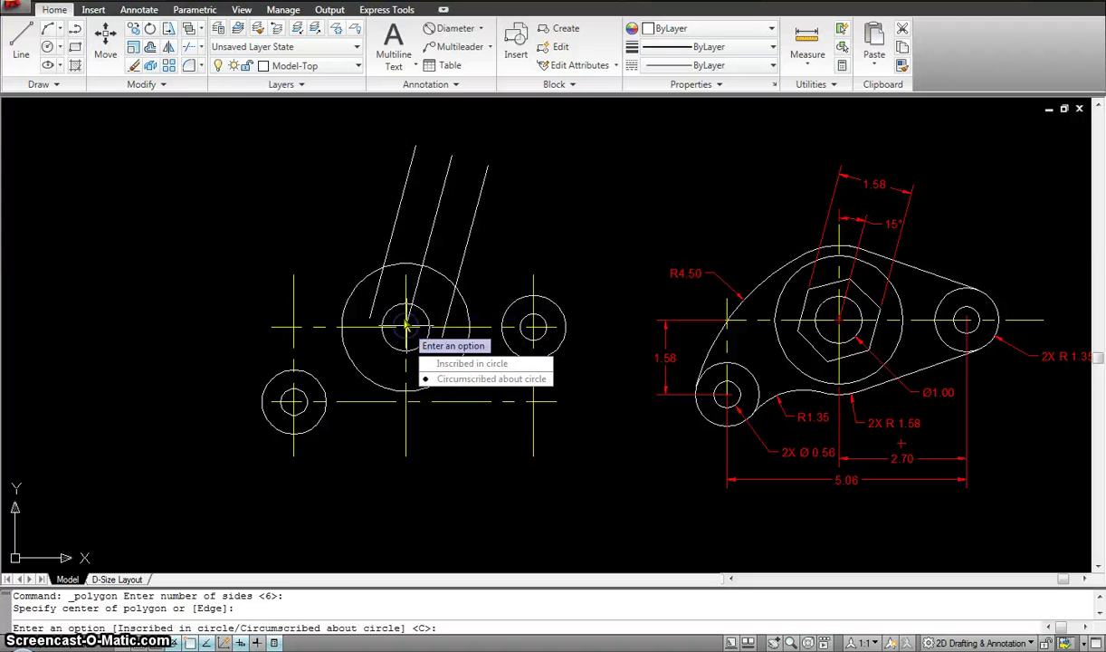
{"action": "left_click", "coordinate": [439, 376]}
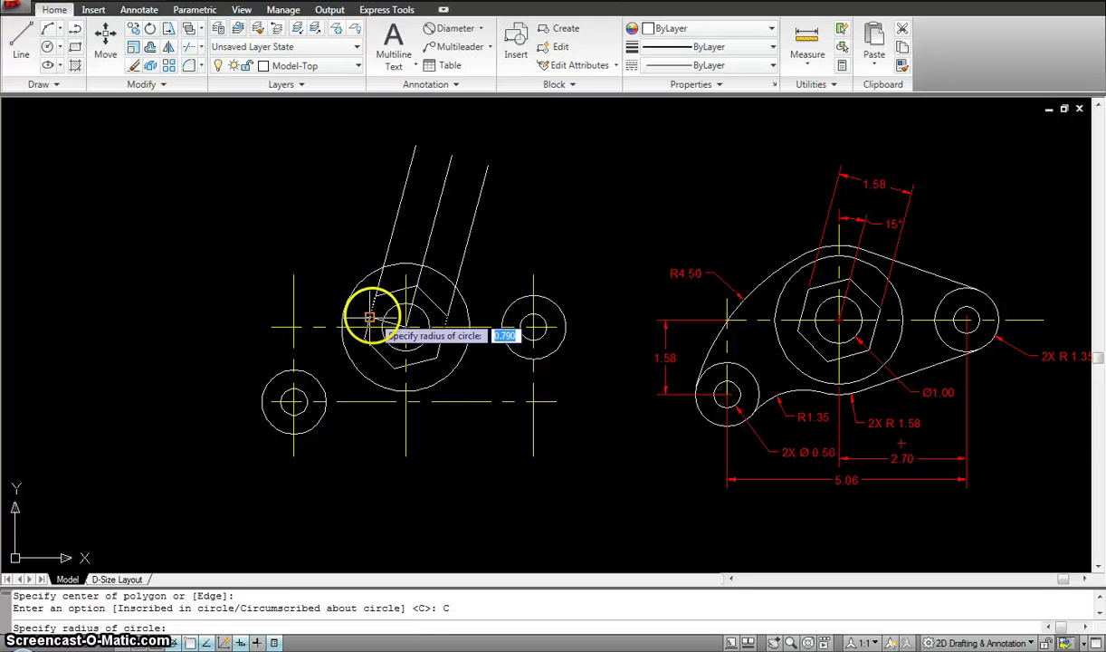
{"action": "scroll", "coordinate": [371, 318], "scroll_direction": "up", "scroll_amount": 3}
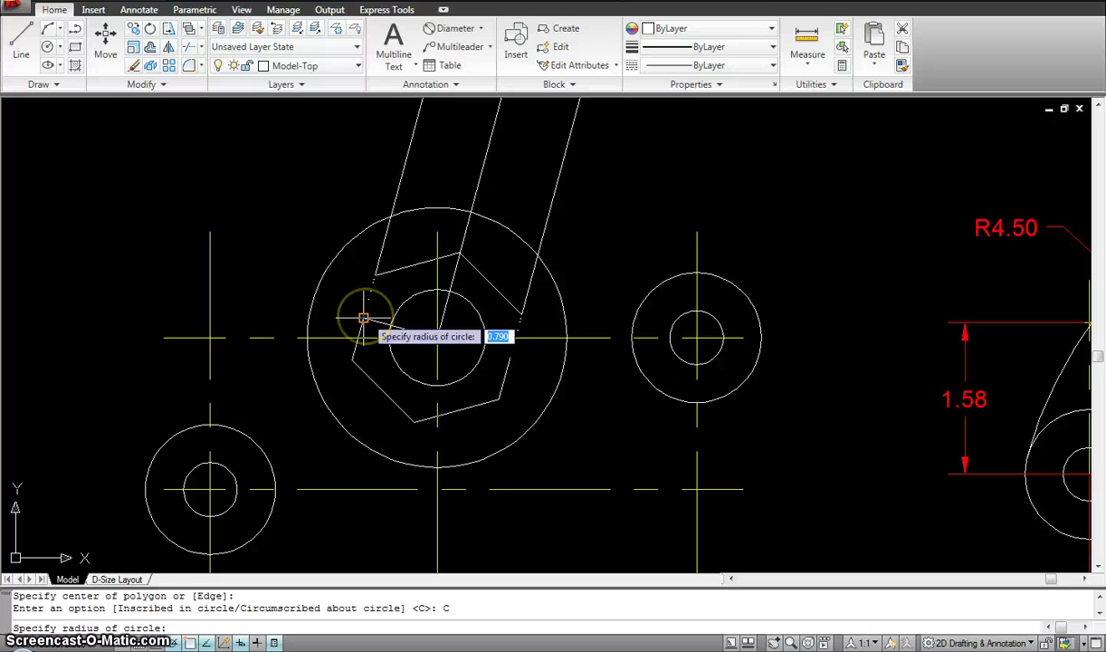
{"action": "left_click", "coordinate": [363, 318]}
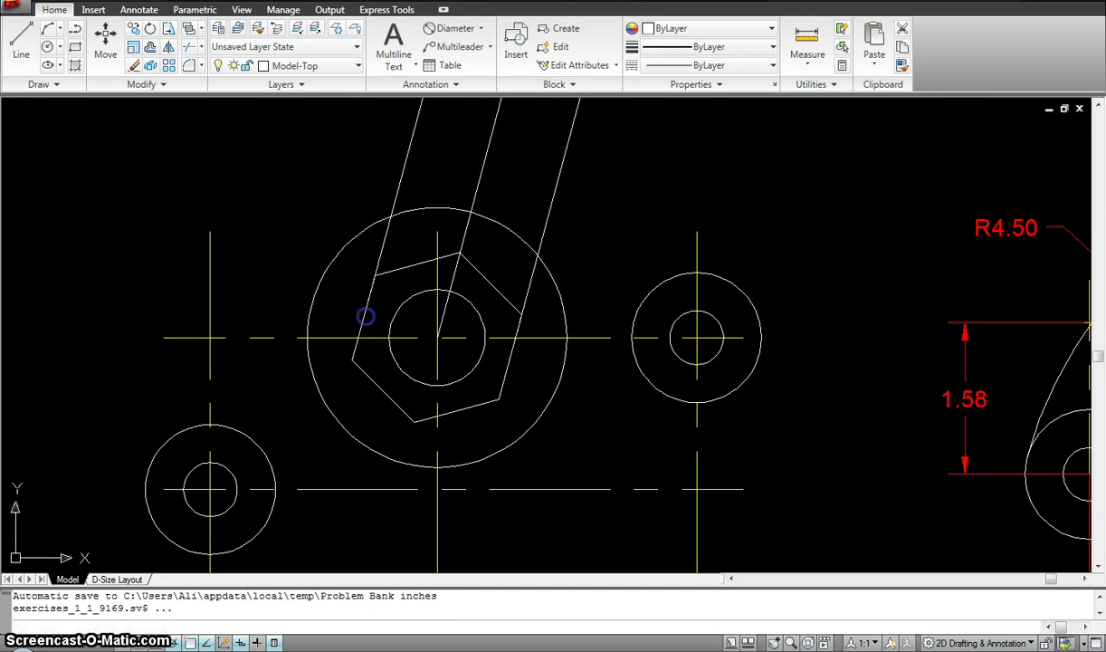
Step: Start a selection window around the three angled guide lines above the hexagon
{"action": "scroll", "coordinate": [629, 215], "scroll_direction": "down", "scroll_amount": 3}
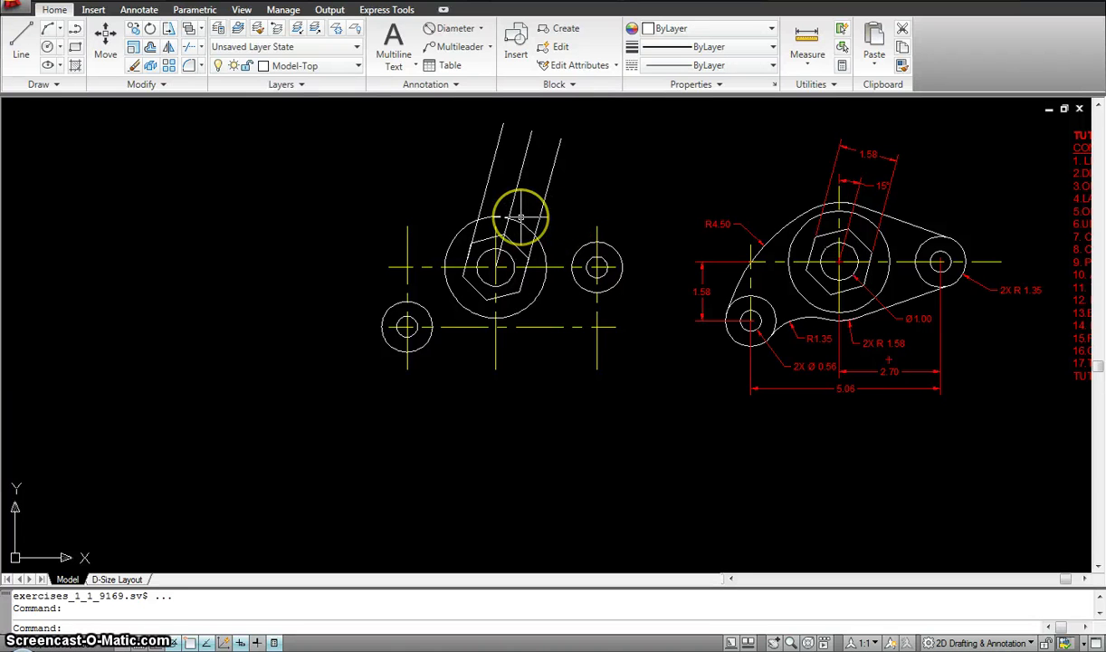
{"action": "middle_click_drag", "start_coordinate": [618, 186], "coordinate": [594, 228]}
{"action": "left_click", "coordinate": [566, 215]}
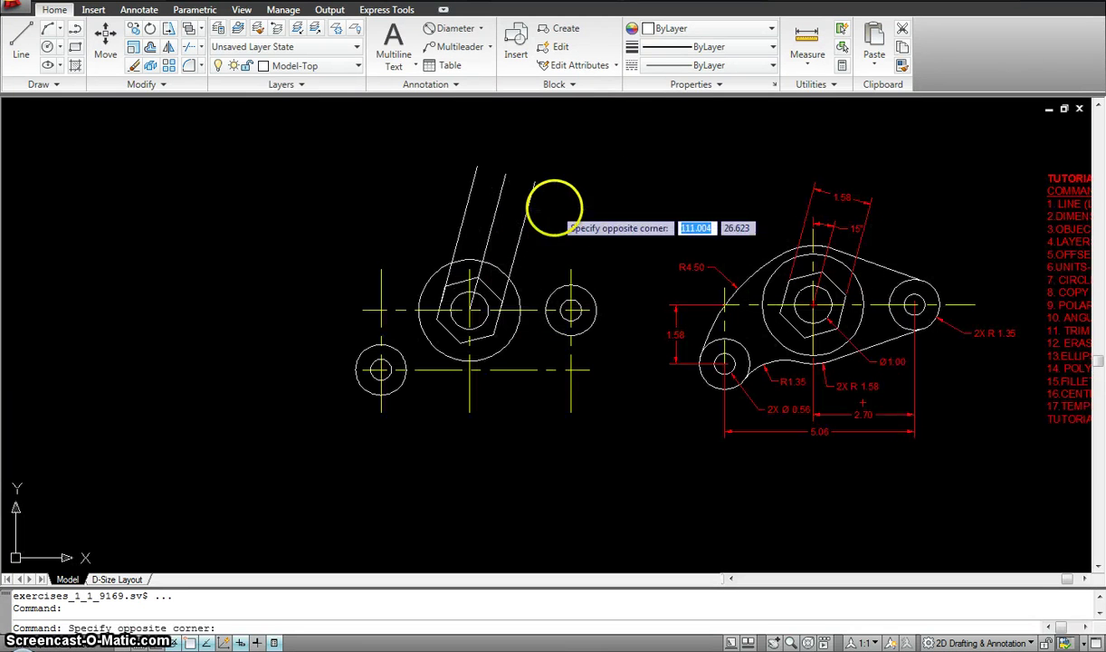
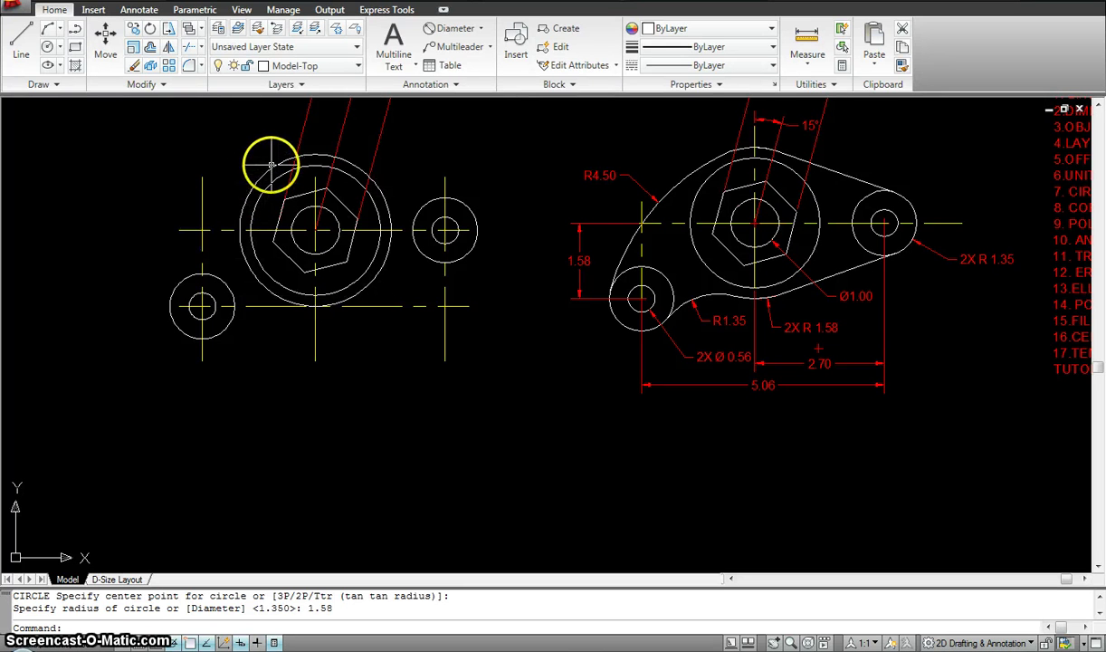
Step: Try a 4.5 radius fillet between the lower-left boss circle and the outermost central circle, and erase the resulting arc
{"action": "mouse_move", "coordinate": [274, 166]}
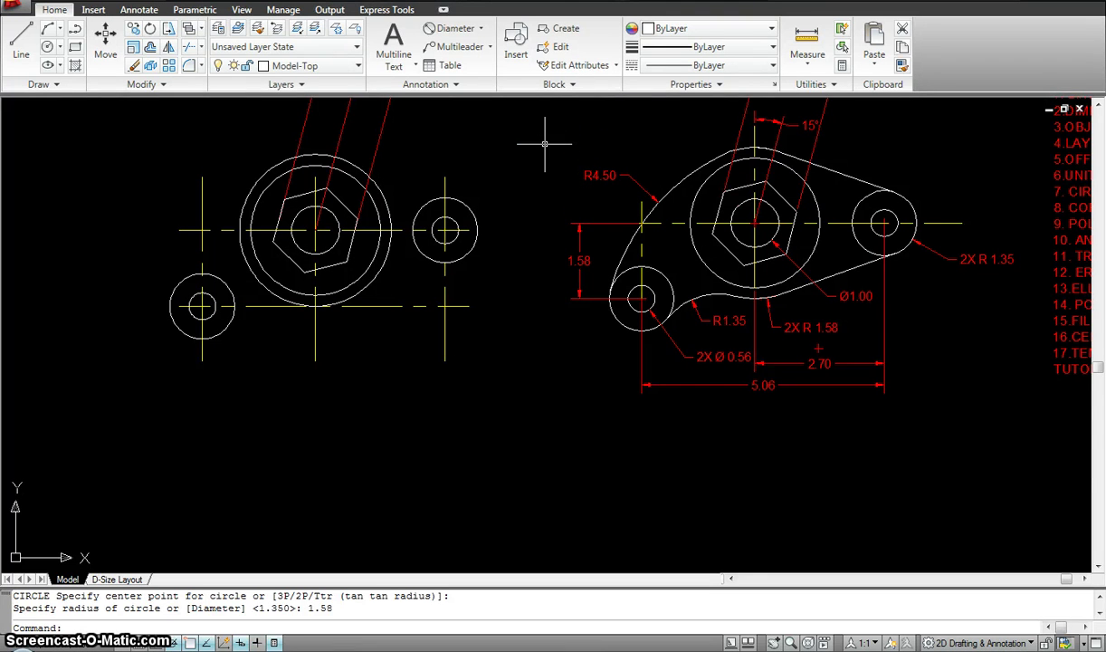
{"action": "key", "text": "Escape"}
{"action": "key", "text": "Escape"}
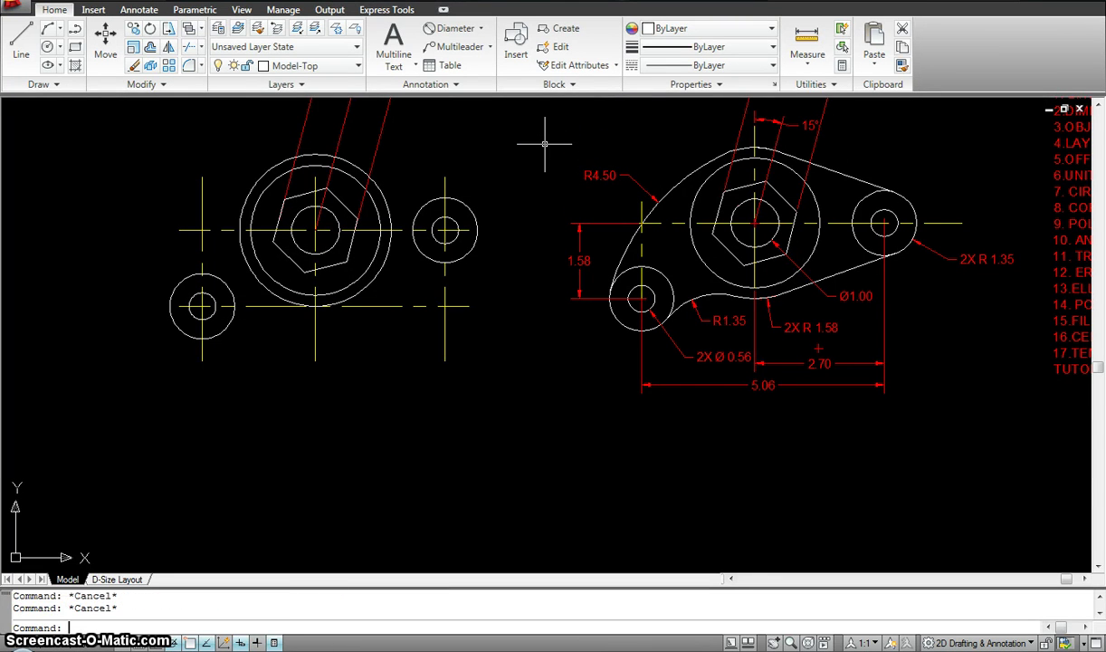
{"action": "key", "text": "Return"}
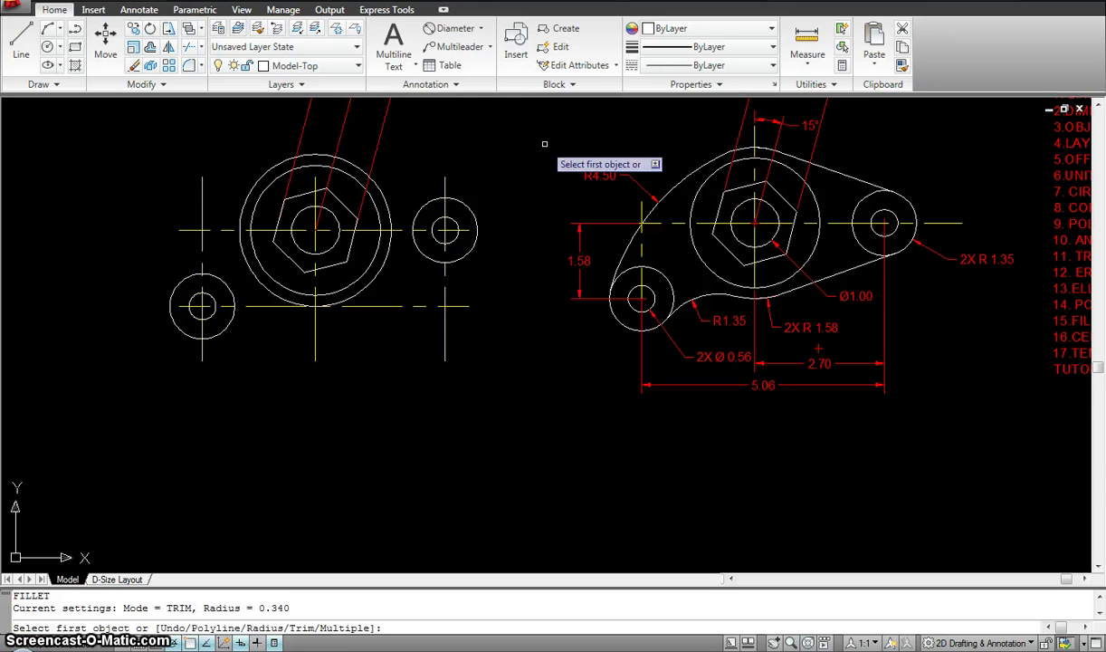
{"action": "type", "text": "r"}
{"action": "key", "text": "Return"}
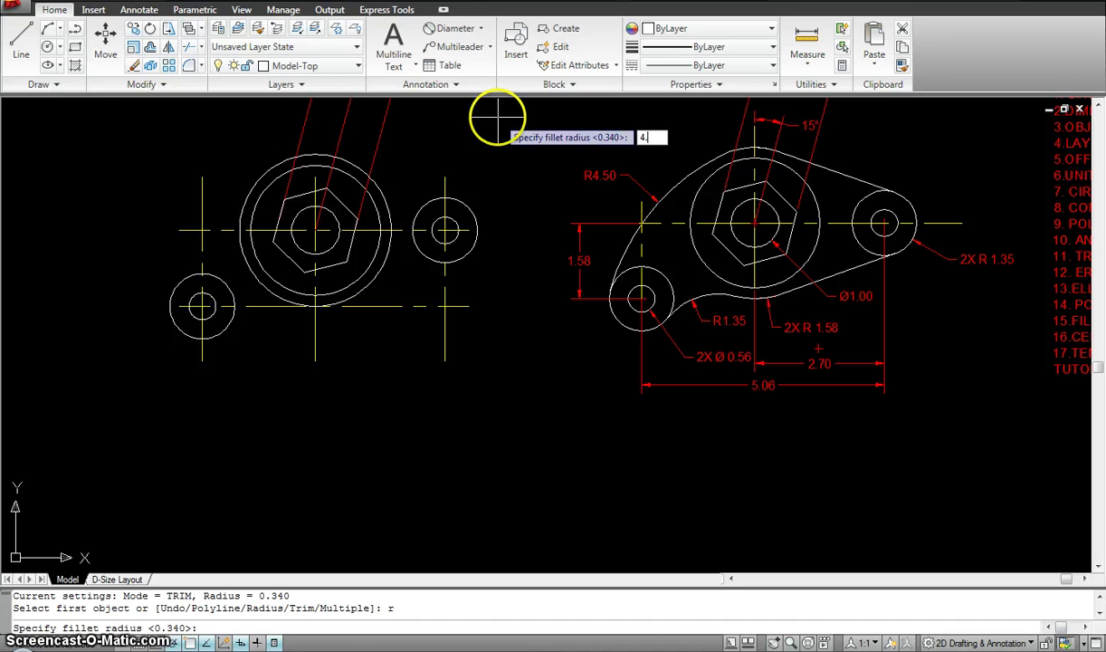
{"action": "type", "text": "4.5"}
{"action": "key", "text": "Return"}
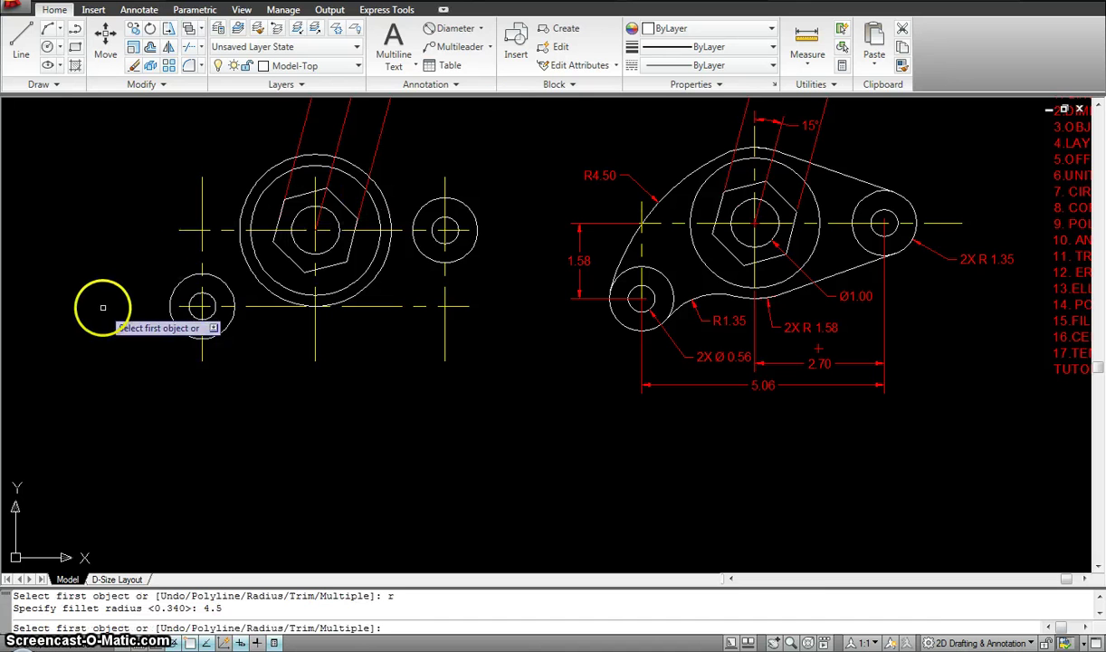
{"action": "left_click", "coordinate": [181, 283]}
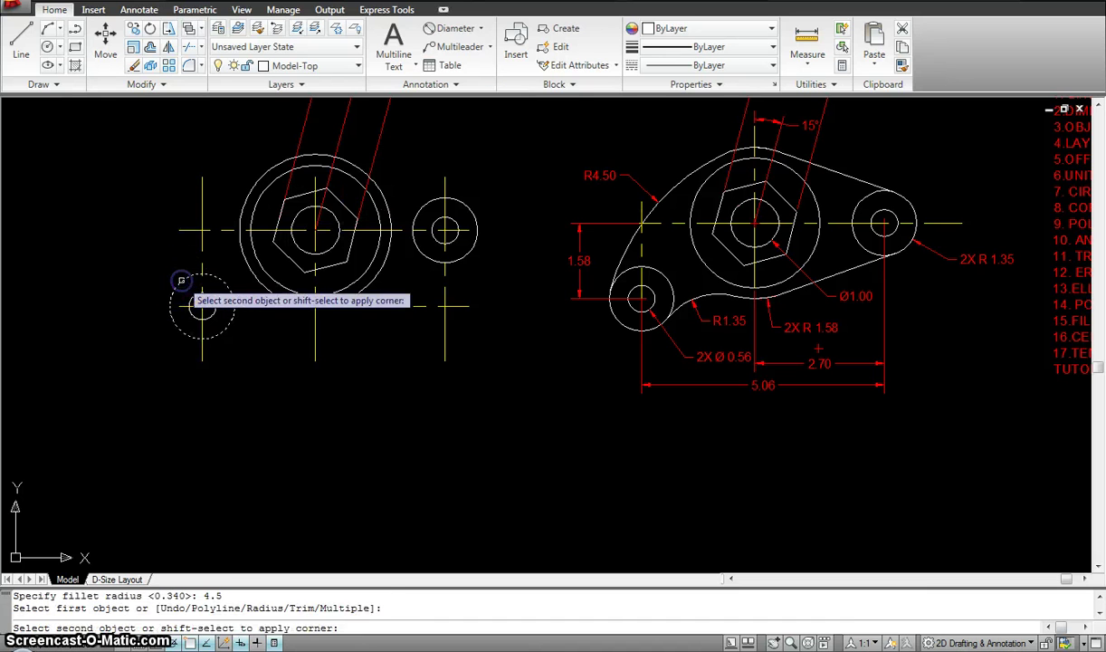
{"action": "left_click", "coordinate": [312, 155]}
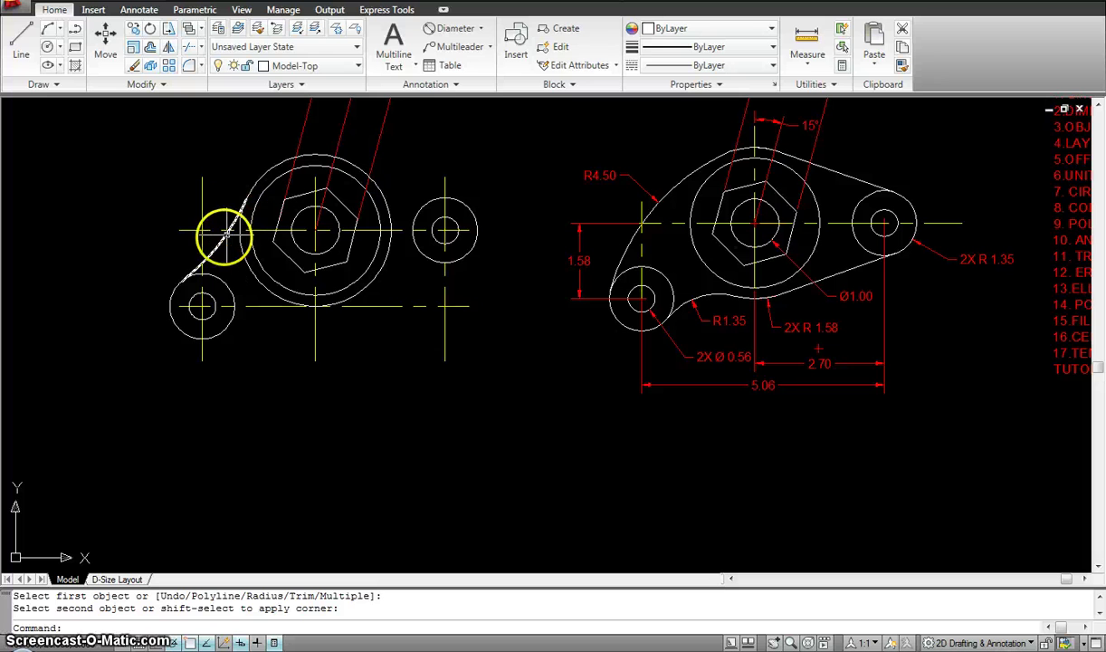
{"action": "left_click", "coordinate": [218, 245]}
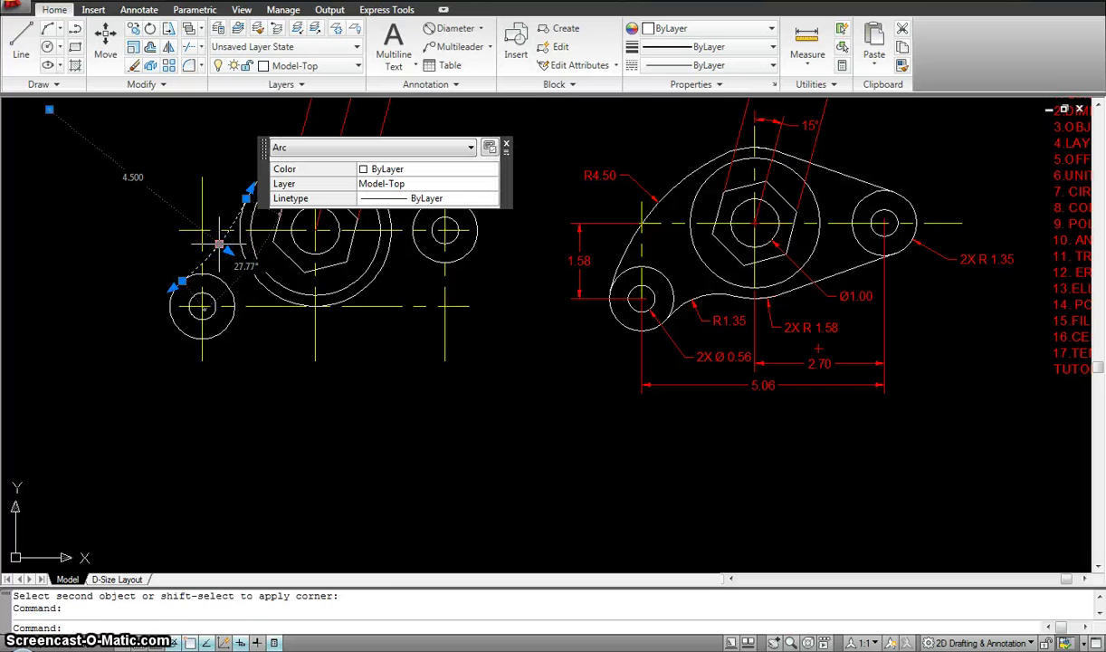
{"action": "key", "text": "Delete"}
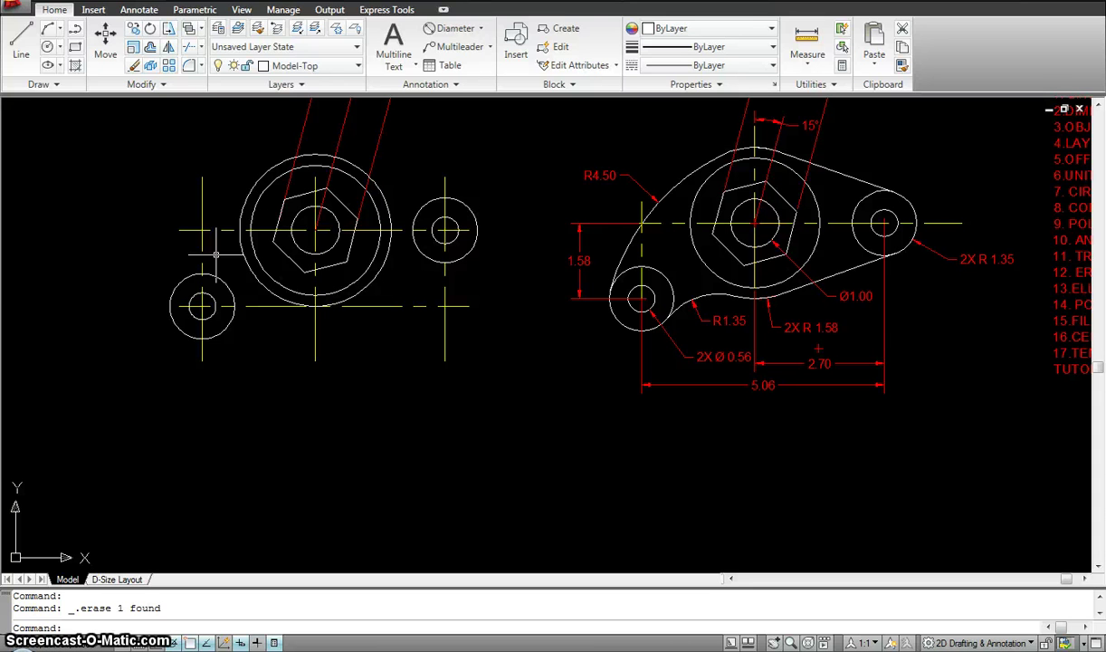
Step: Draw a circle of radius 4.5 tangent to the lower-left boss circle and the outermost central circle using the tan-tan-radius option
{"action": "type", "text": "c"}
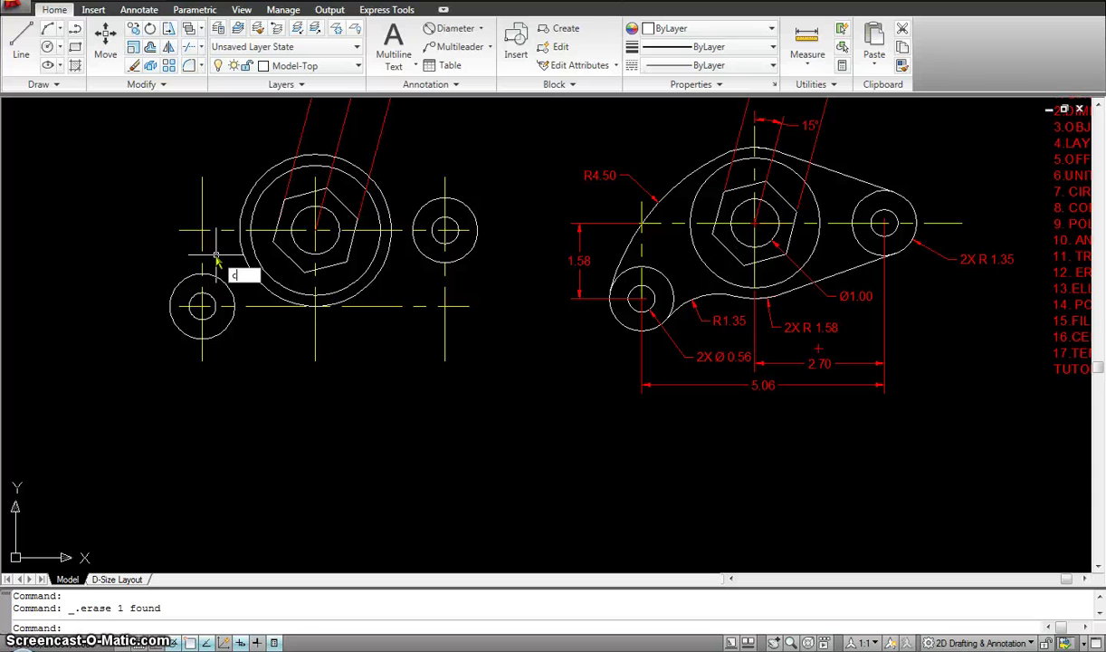
{"action": "key", "text": "Return"}
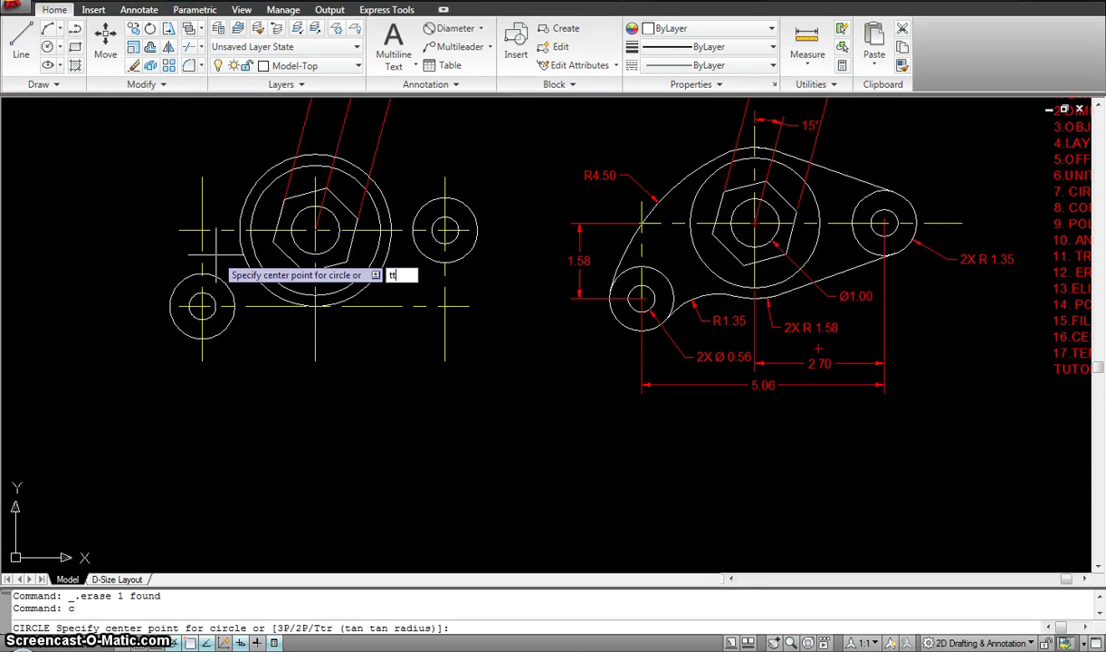
{"action": "key", "text": "Return"}
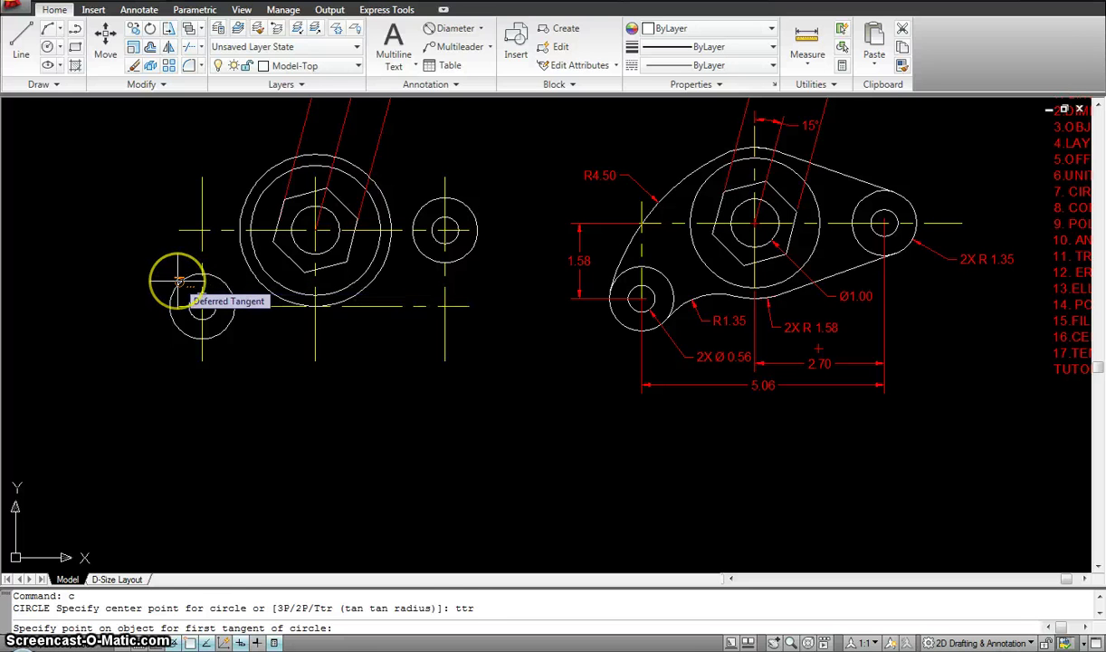
{"action": "left_click", "coordinate": [179, 281]}
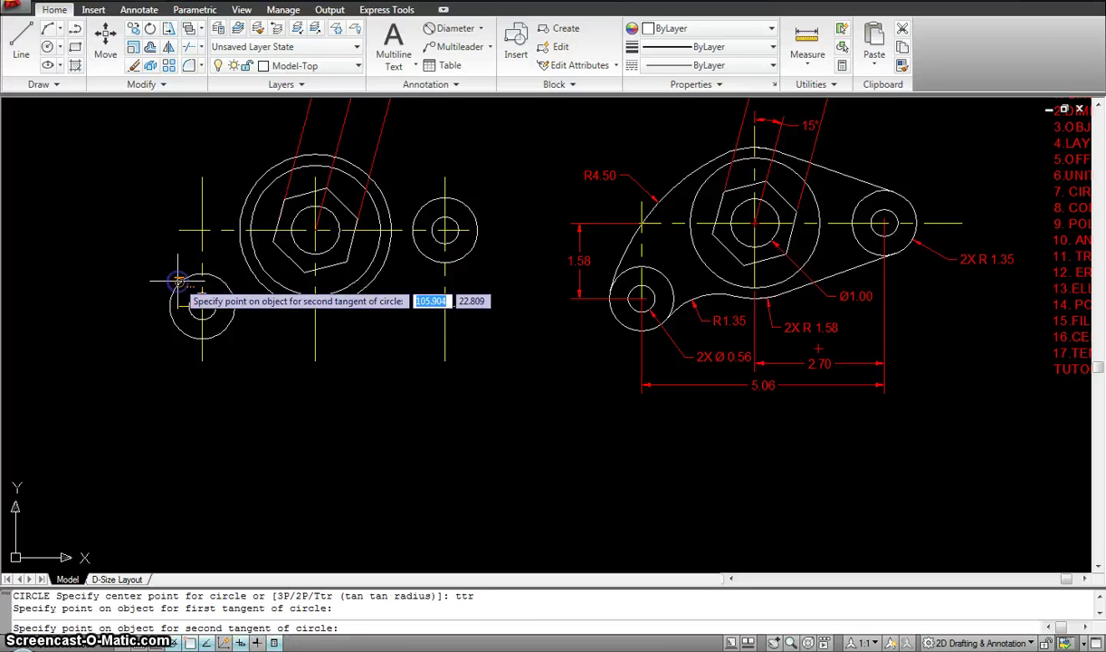
{"action": "left_click", "coordinate": [284, 156]}
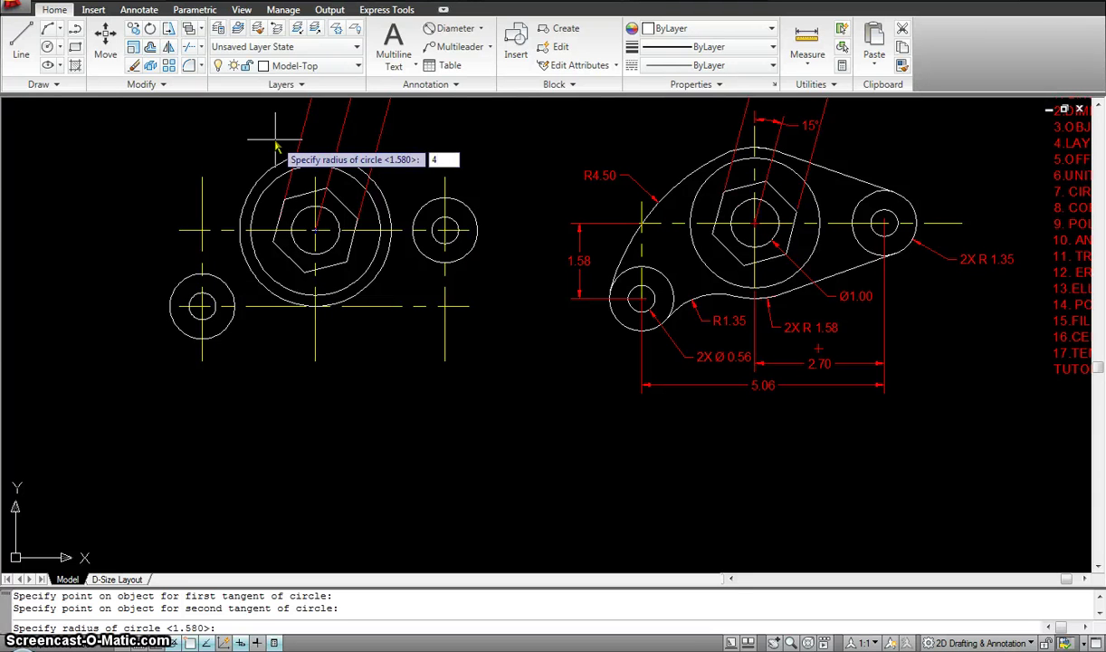
{"action": "key", "text": "Return"}
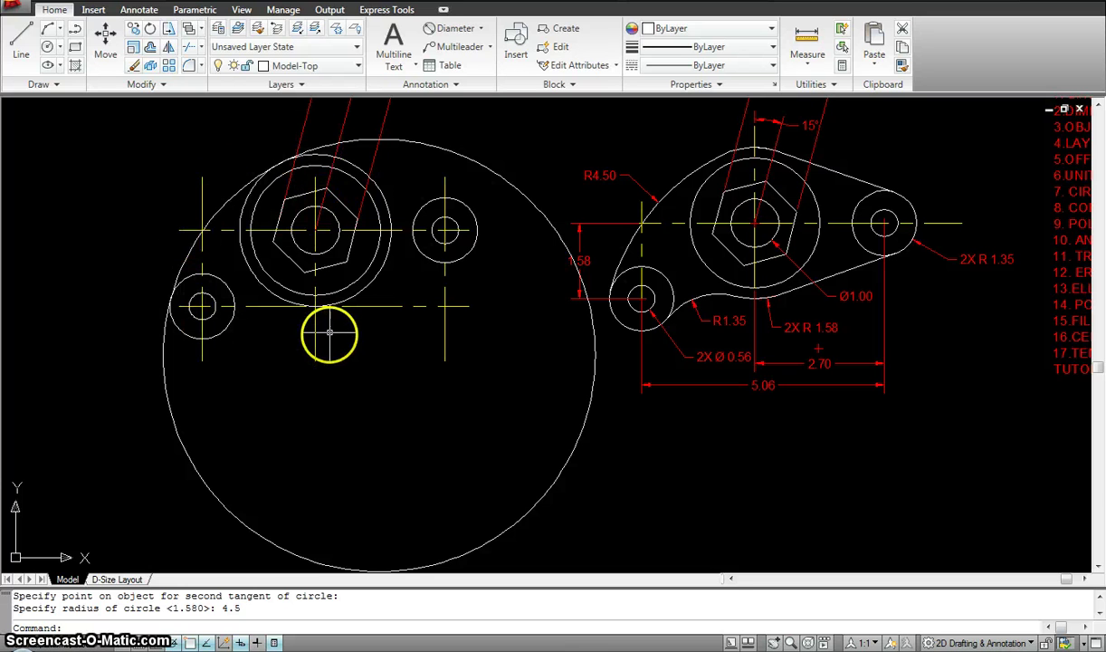
Step: Trim away the lower portion of the 4.5 radius circle, using the surrounding geometry as cutting edges
{"action": "middle_click_drag", "start_coordinate": [331, 338], "coordinate": [330, 334]}
{"action": "scroll", "coordinate": [329, 332], "scroll_direction": "down", "scroll_amount": 2}
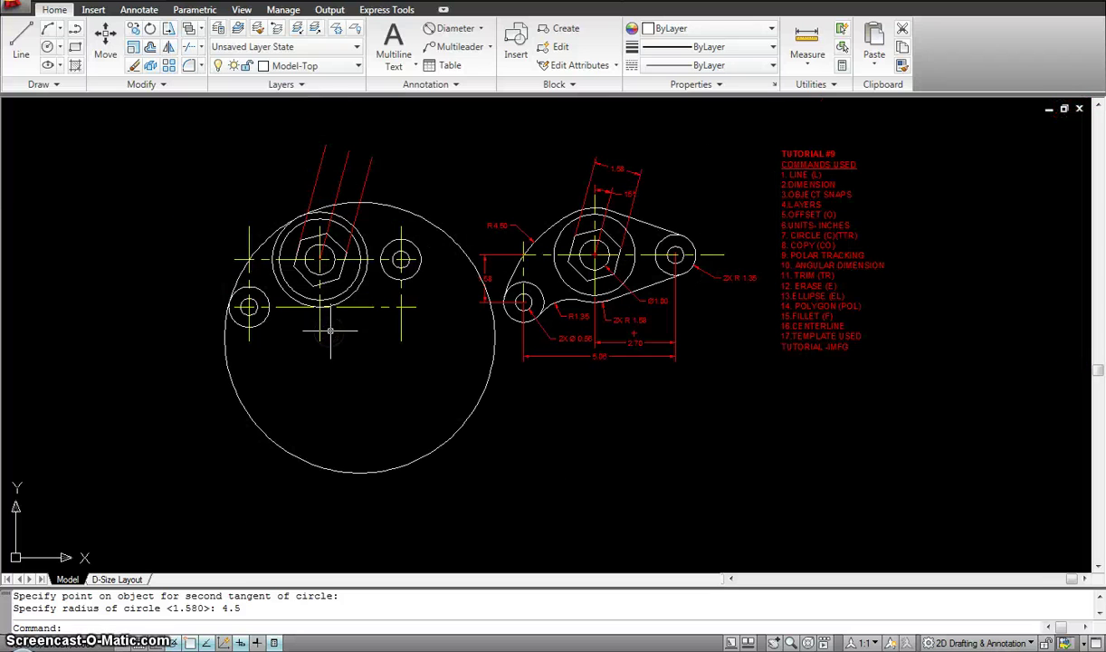
{"action": "type", "text": "tr"}
{"action": "key", "text": "Return"}
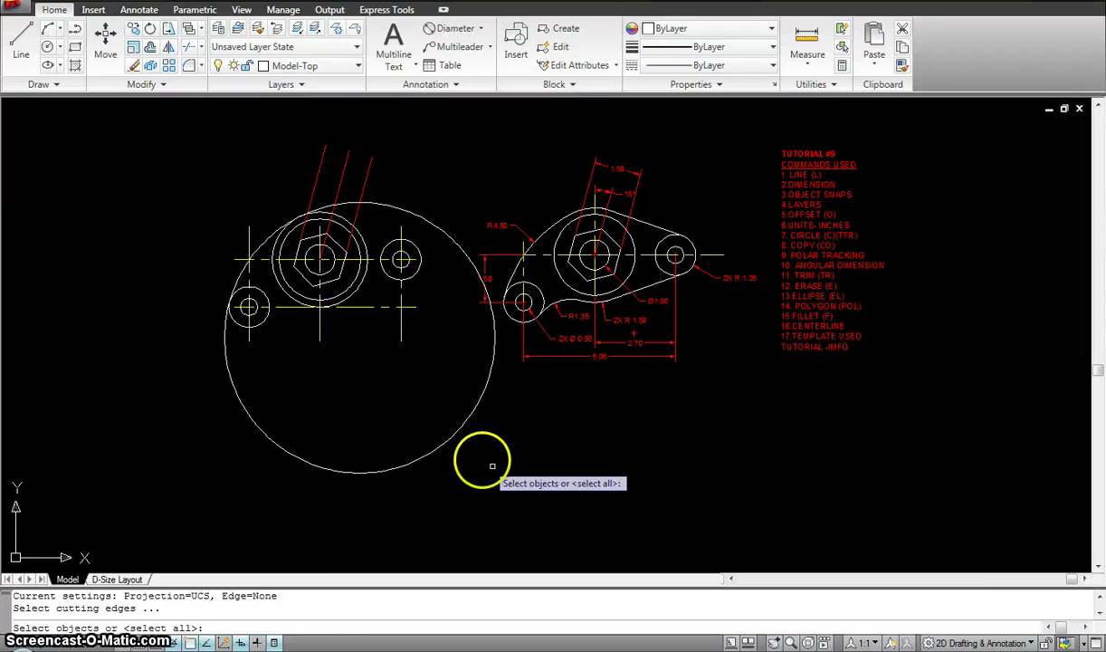
{"action": "left_click", "coordinate": [560, 496]}
{"action": "left_click", "coordinate": [173, 170]}
{"action": "key", "text": "Return"}
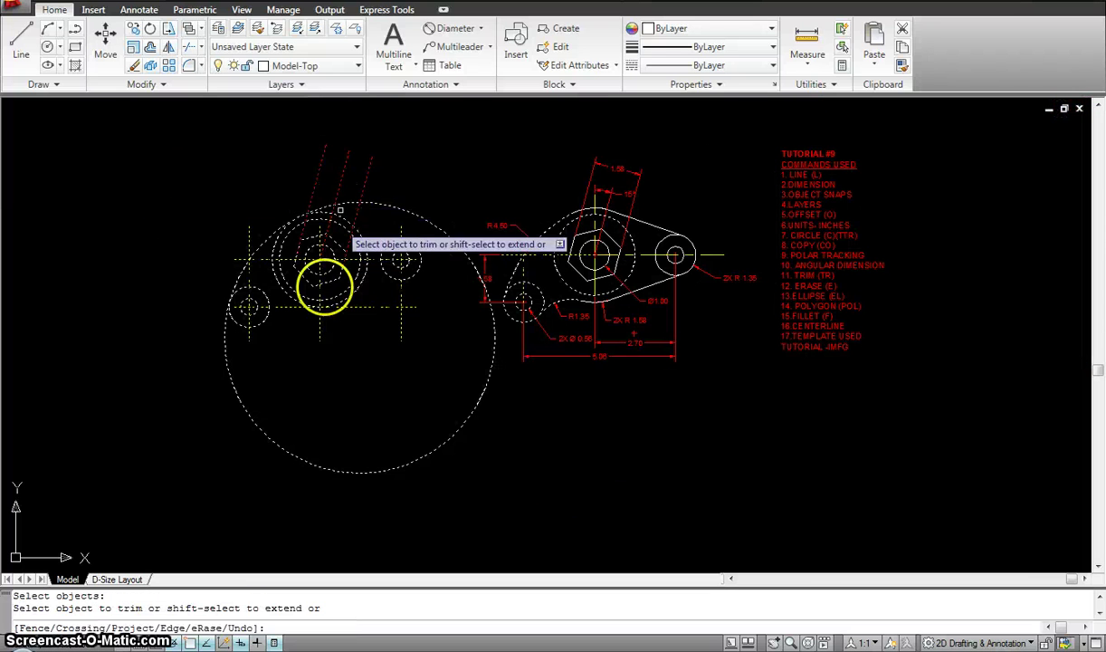
{"action": "left_click", "coordinate": [259, 432]}
Step: Trim the tangent arc beyond the top of the central circles and erase the leftover arc segment
{"action": "scroll", "coordinate": [360, 197], "scroll_direction": "up", "scroll_amount": 3}
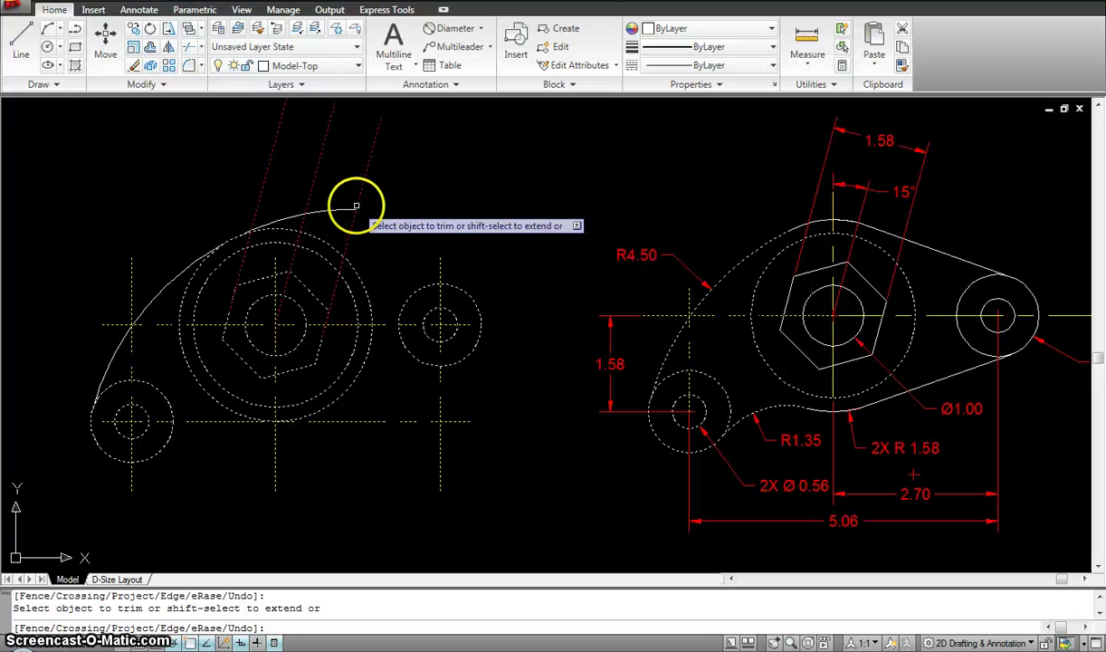
{"action": "left_click", "coordinate": [288, 218]}
{"action": "key", "text": "Escape"}
{"action": "left_click", "coordinate": [326, 210]}
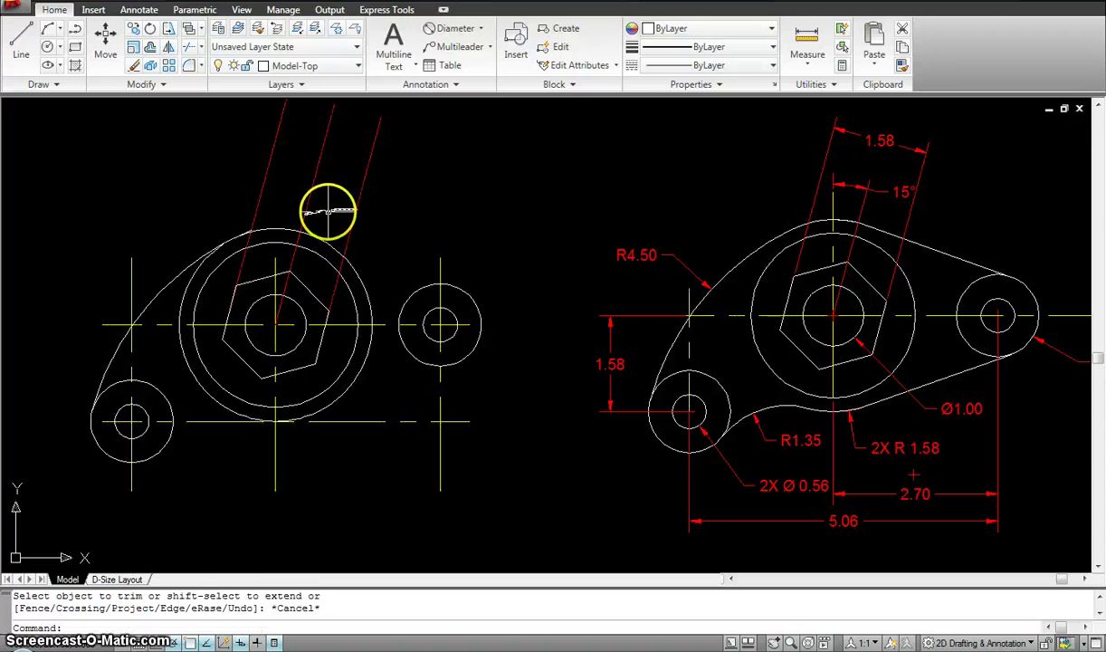
{"action": "key", "text": "Delete"}
Step: Undo the last fillet
{"action": "scroll", "coordinate": [349, 190], "scroll_direction": "down", "scroll_amount": 2}
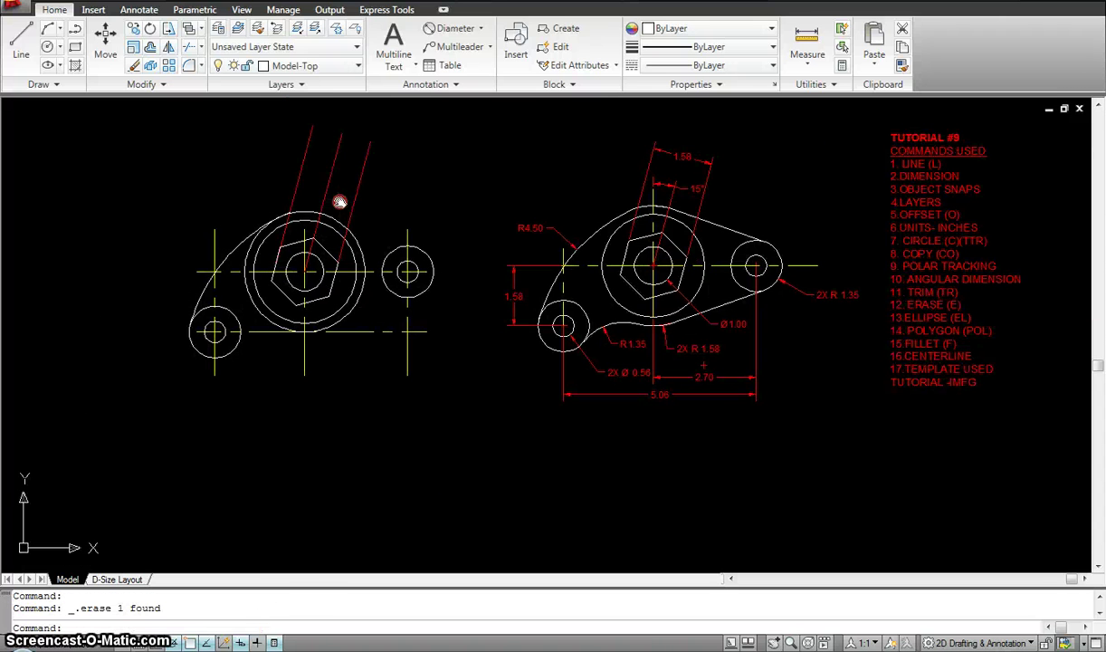
{"action": "scroll", "coordinate": [247, 241], "scroll_direction": "up", "scroll_amount": 2}
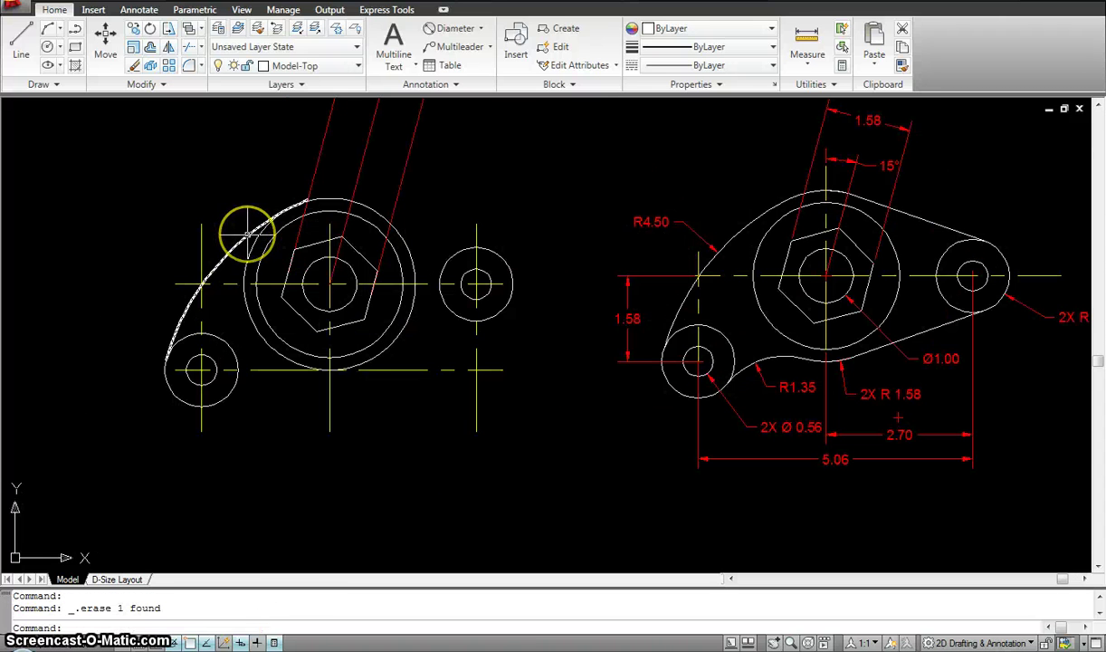
{"action": "mouse_move", "coordinate": [247, 233]}
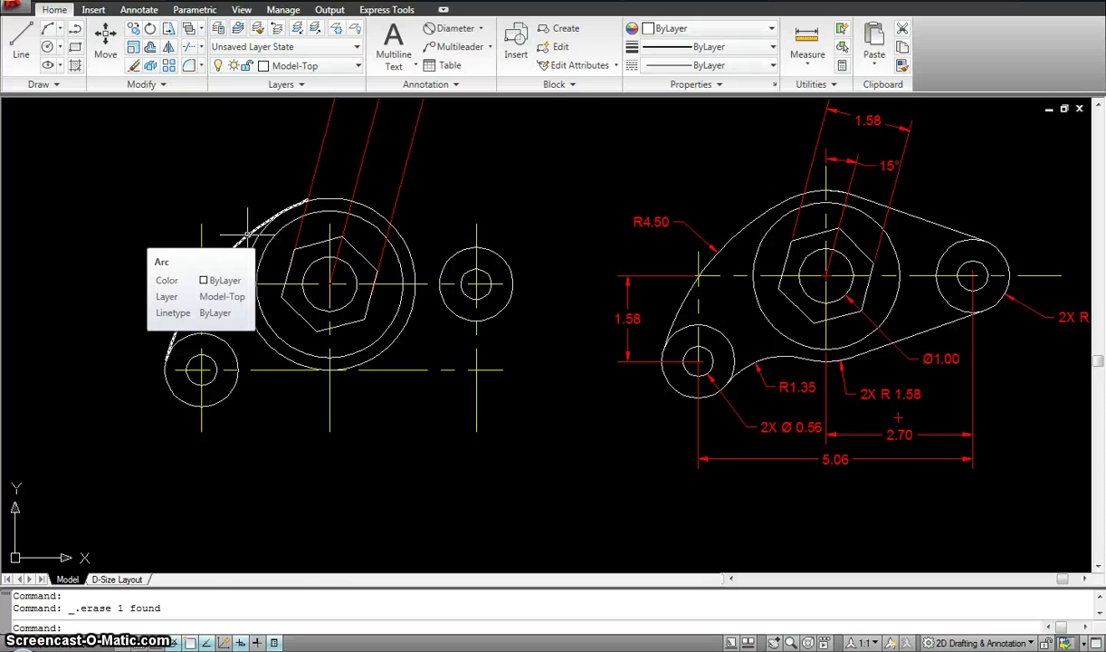
{"action": "key", "text": "ctrl+z"}
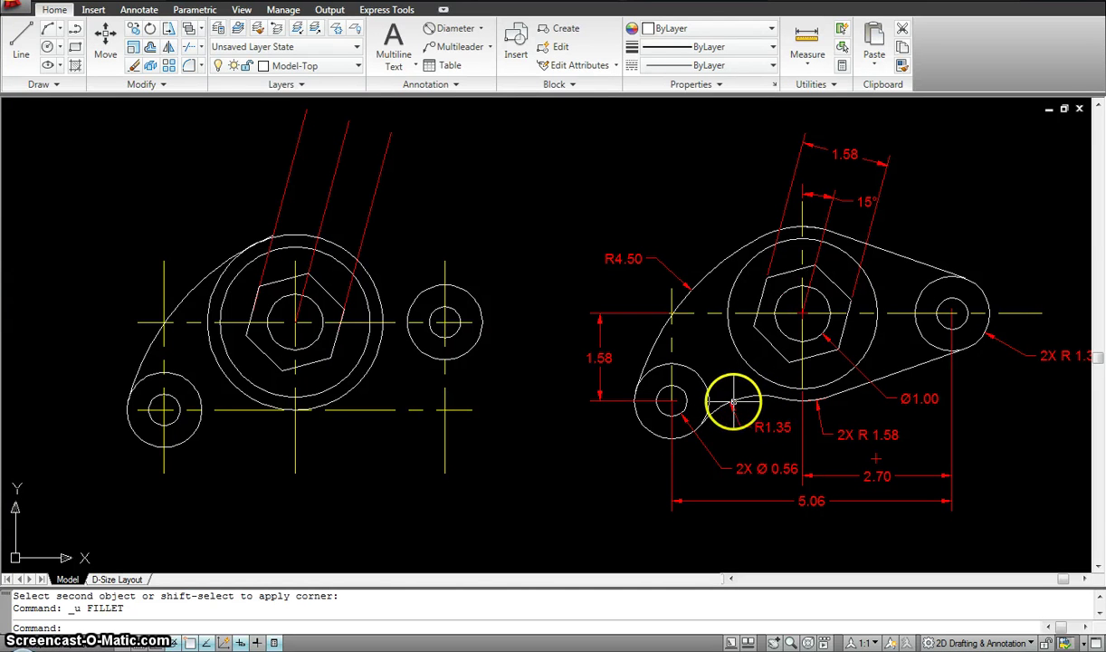
Step: Fillet the lower-left boss circle and the outermost central circle with a radius of 1.35
{"action": "middle_click_drag", "start_coordinate": [195, 476], "coordinate": [207, 453]}
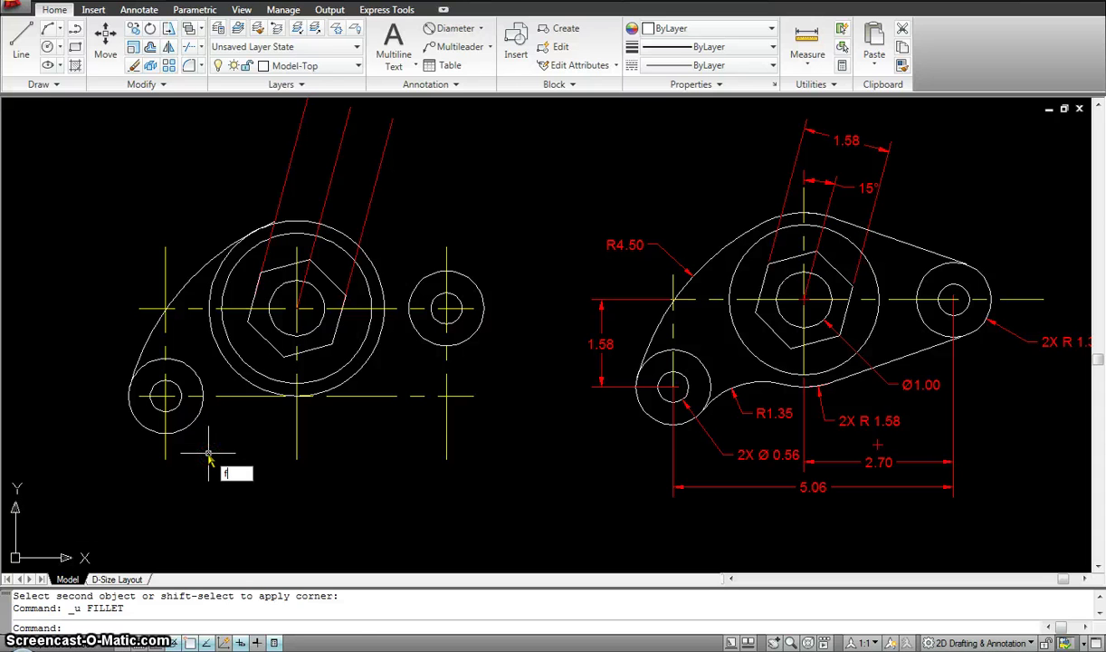
{"action": "key", "text": "Return"}
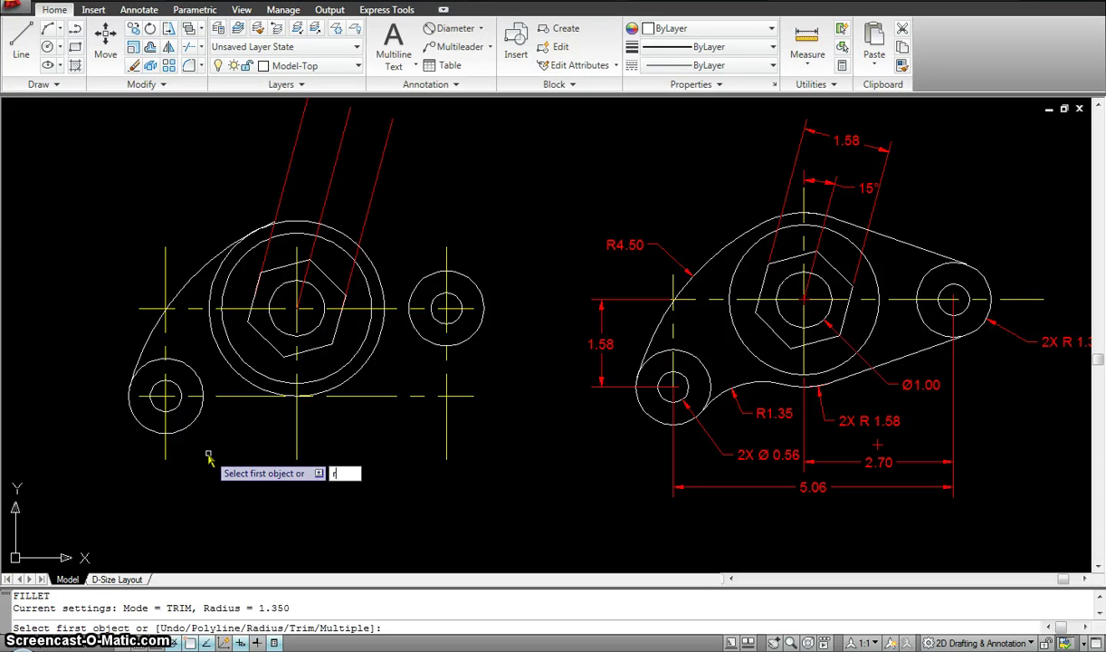
{"action": "type", "text": "r"}
{"action": "key", "text": "Return"}
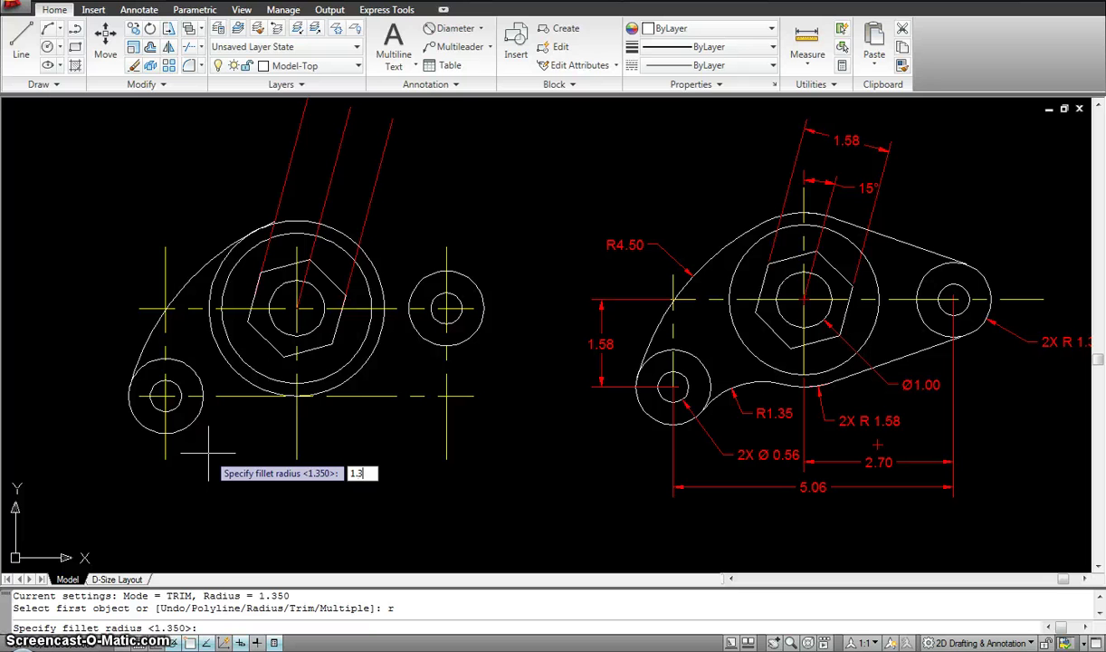
{"action": "key", "text": "Return"}
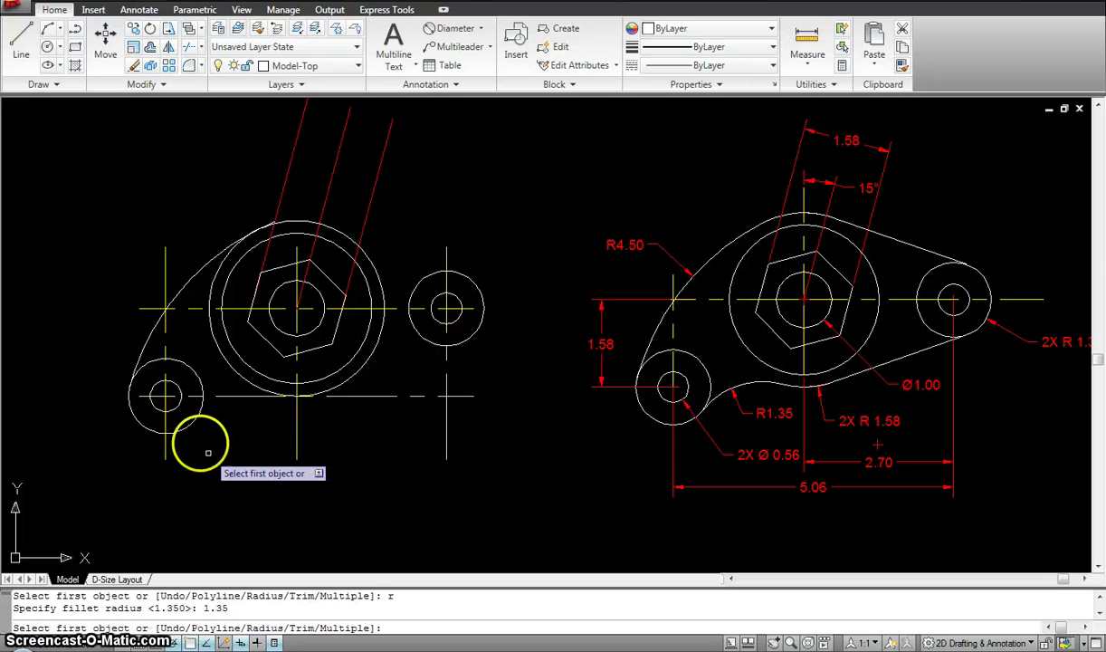
{"action": "left_click", "coordinate": [193, 417]}
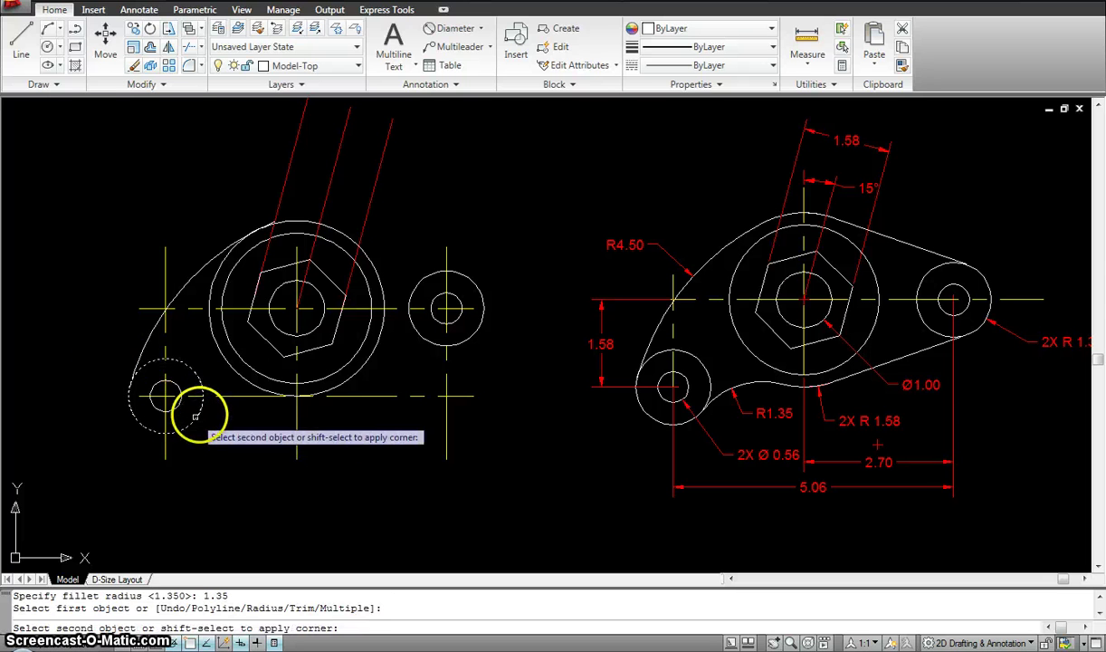
{"action": "left_click", "coordinate": [256, 382]}
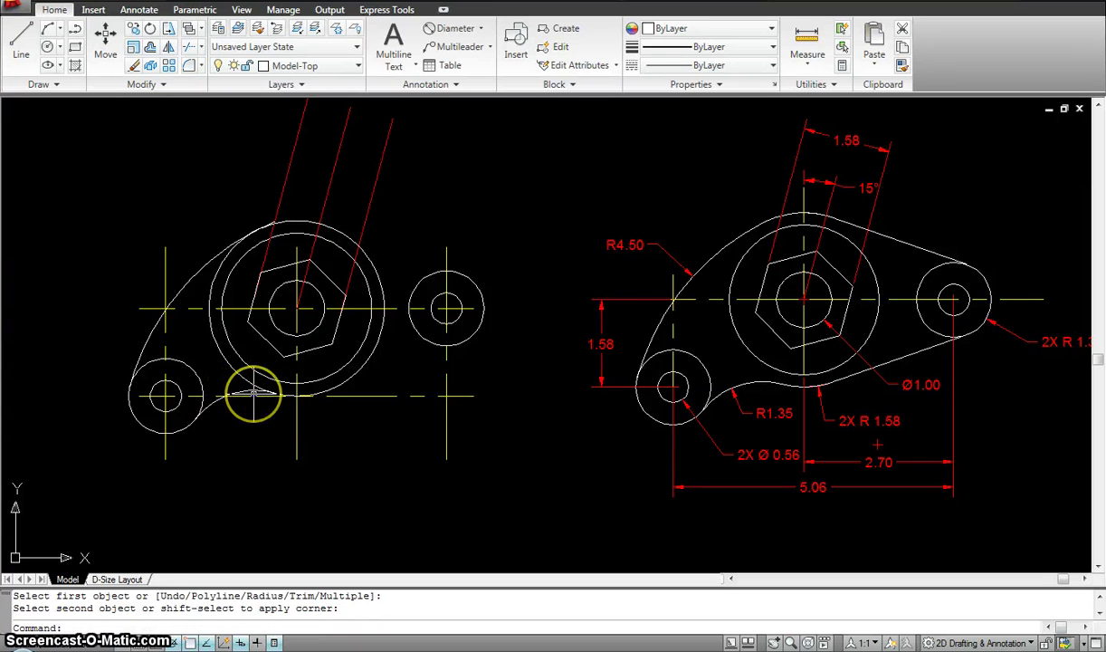
Step: Trim the left and lower-right portions of the outermost central circle using all surrounding geometry as cutting edges, and erase the leftover arc on its right side
{"action": "type", "text": "tr"}
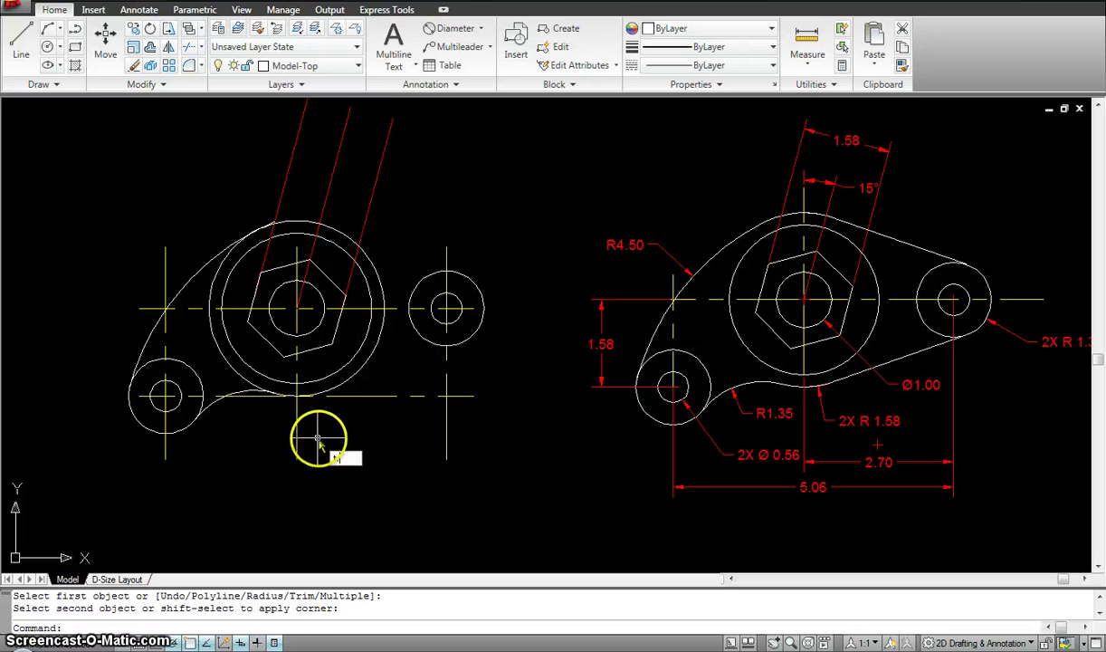
{"action": "key", "text": "Return"}
{"action": "left_click", "coordinate": [494, 496]}
{"action": "left_click", "coordinate": [104, 175]}
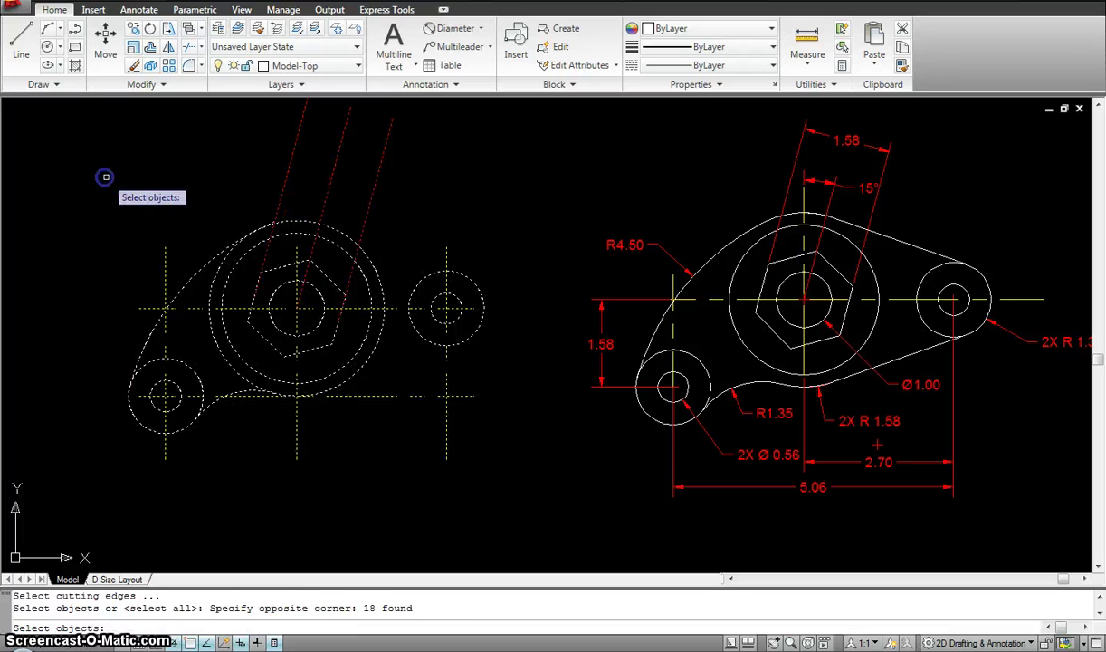
{"action": "key", "text": "Return"}
{"action": "left_click", "coordinate": [204, 291]}
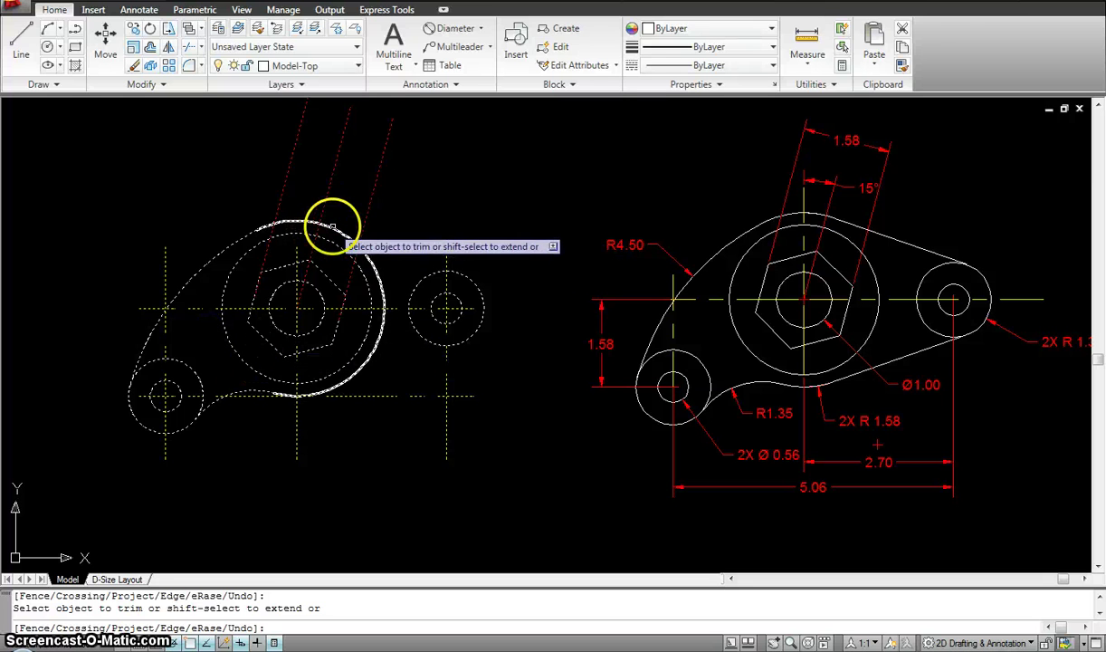
{"action": "left_click", "coordinate": [363, 372]}
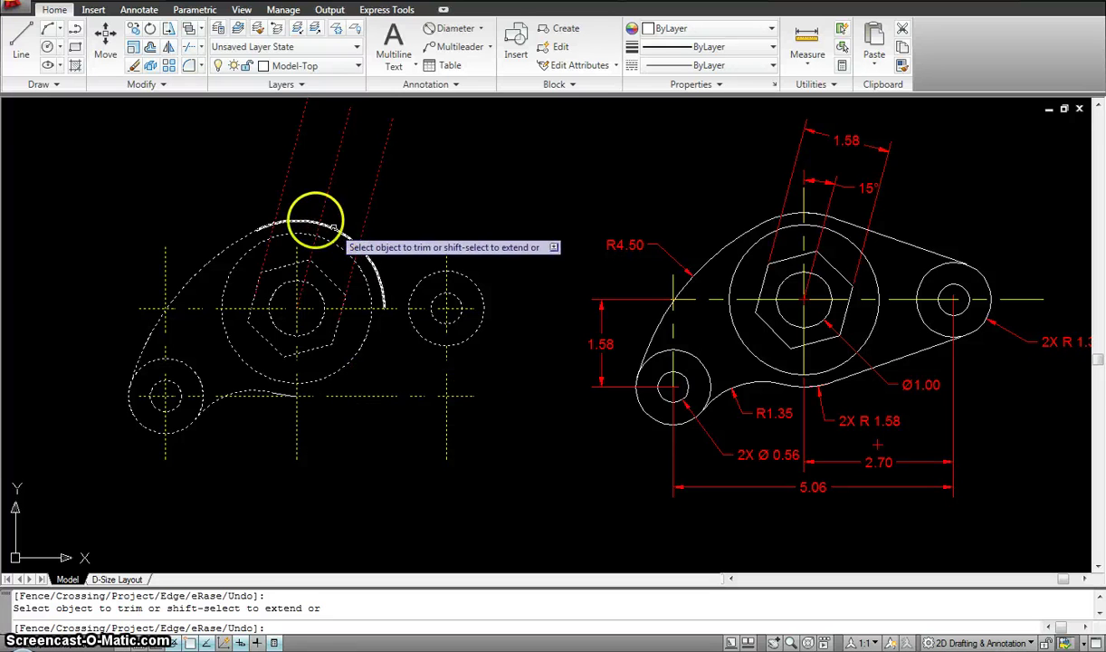
{"action": "key", "text": "Escape"}
{"action": "left_click", "coordinate": [374, 271]}
{"action": "key", "text": "Delete"}
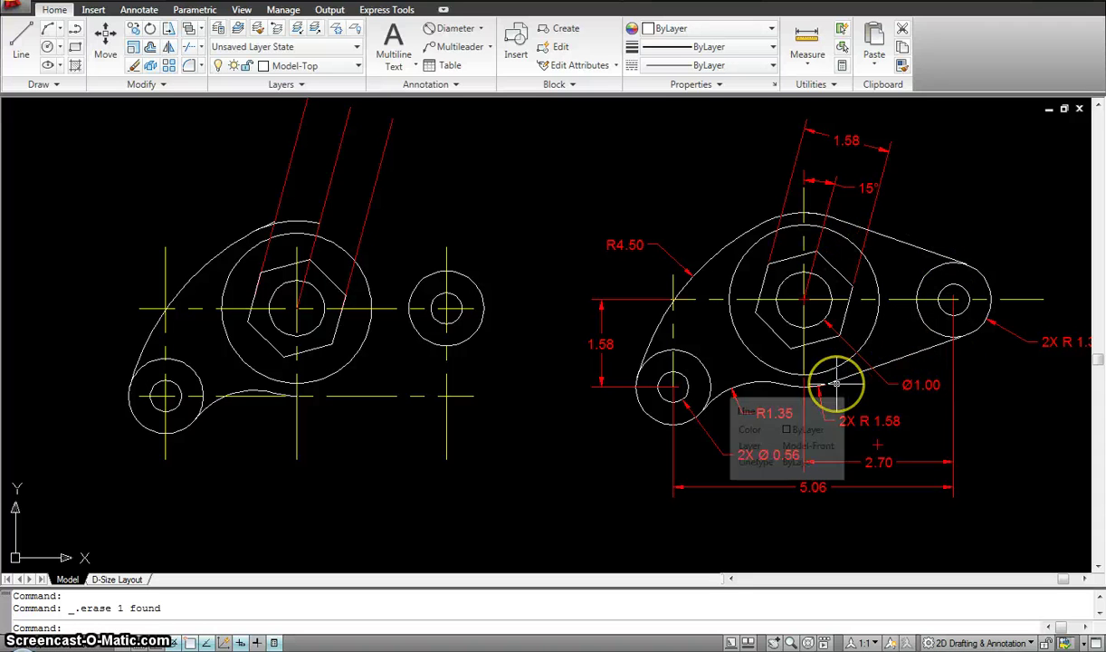
Step: Mirror the short arc beneath the central circle about the vertical centerline, keeping the source arc
{"action": "scroll", "coordinate": [358, 403], "scroll_direction": "up", "scroll_amount": 5}
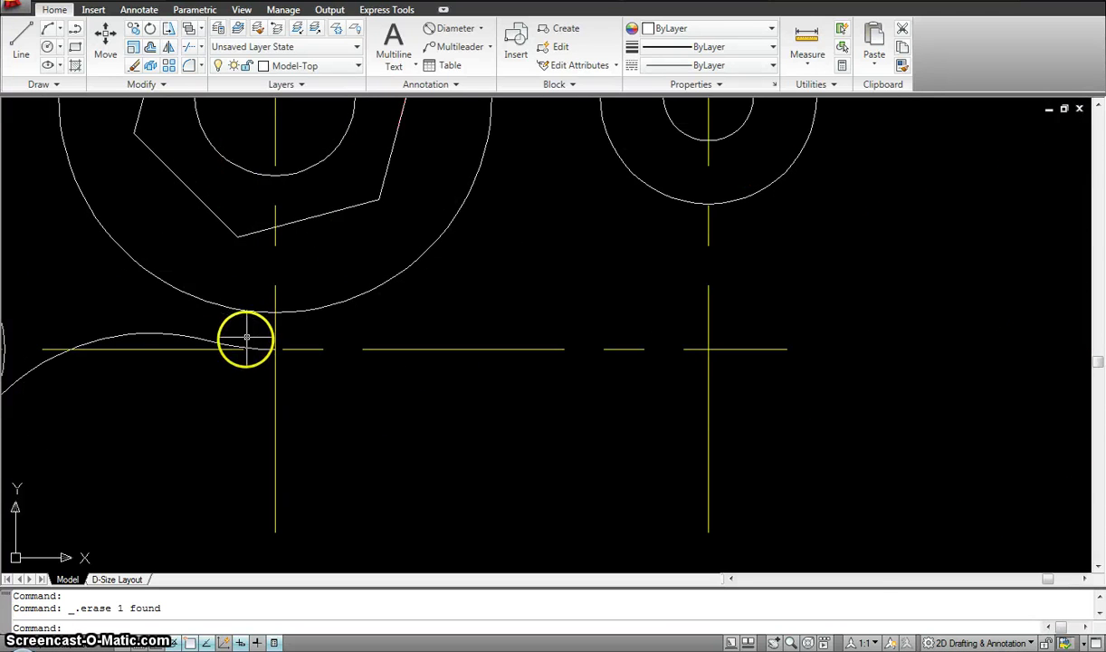
{"action": "scroll", "coordinate": [247, 347], "scroll_direction": "down", "scroll_amount": 4}
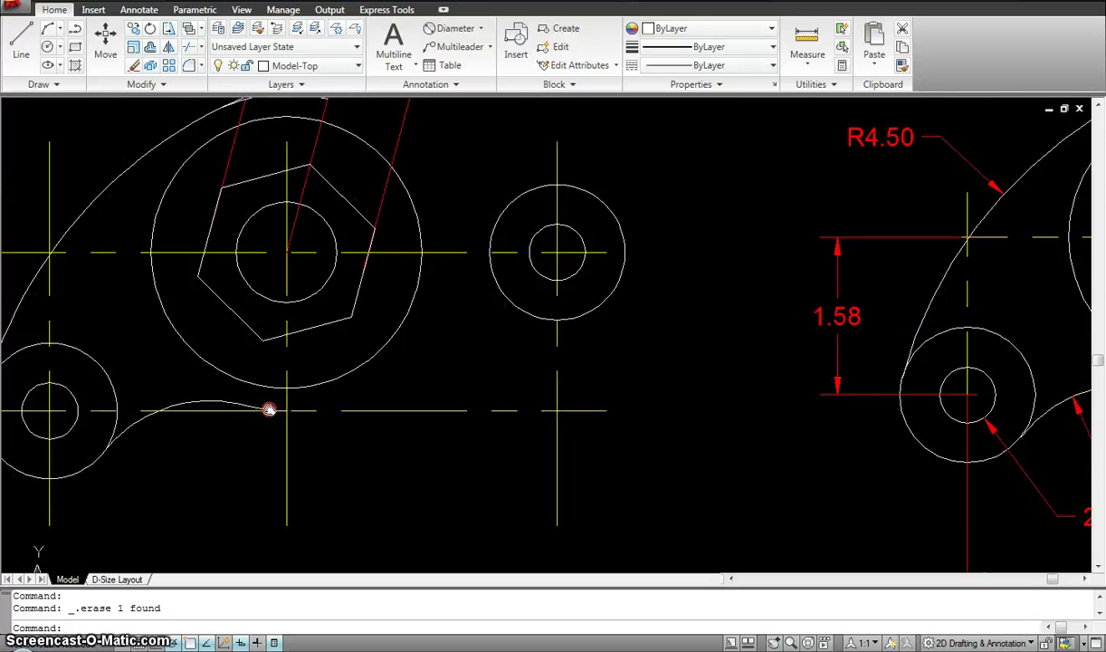
{"action": "middle_click_drag", "start_coordinate": [271, 409], "coordinate": [281, 430]}
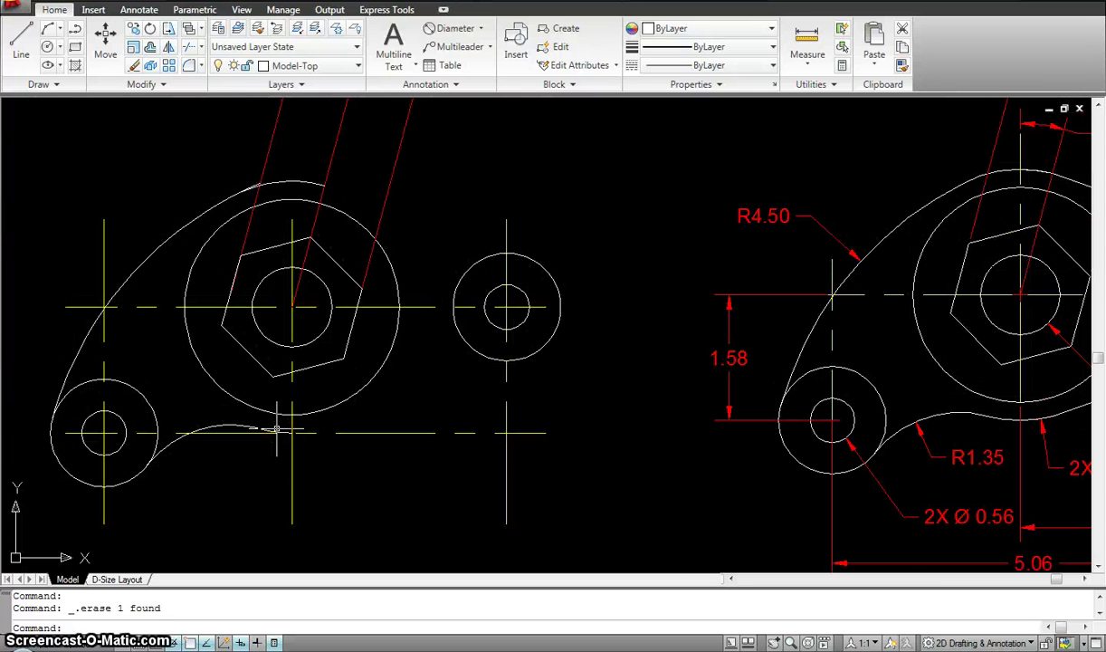
{"action": "left_click", "coordinate": [306, 430]}
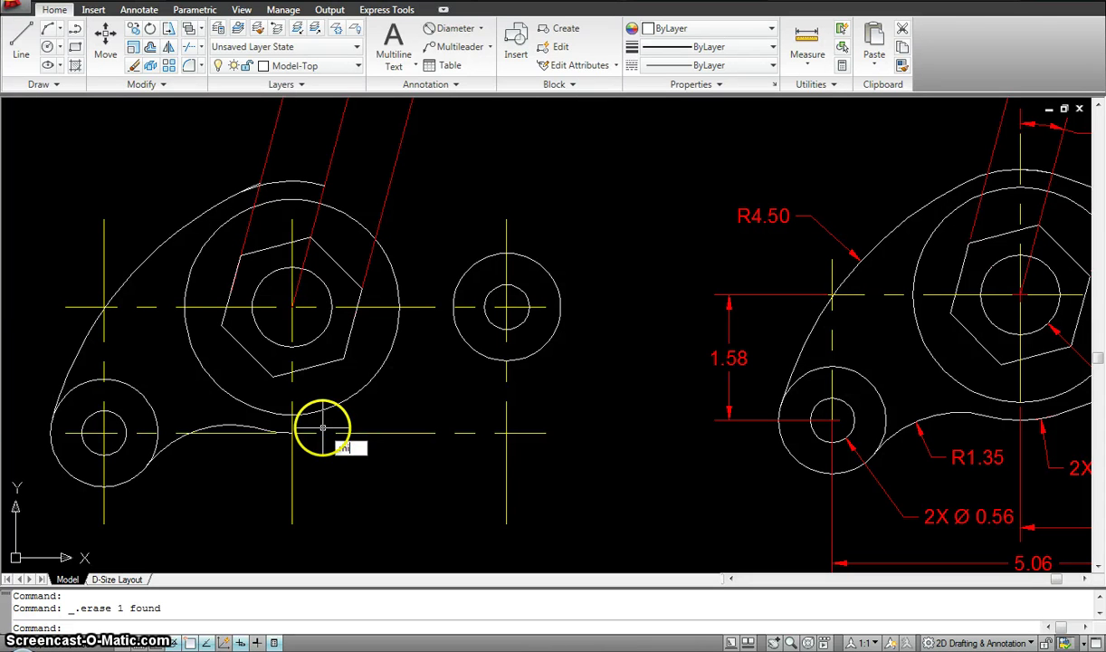
{"action": "key", "text": "Return"}
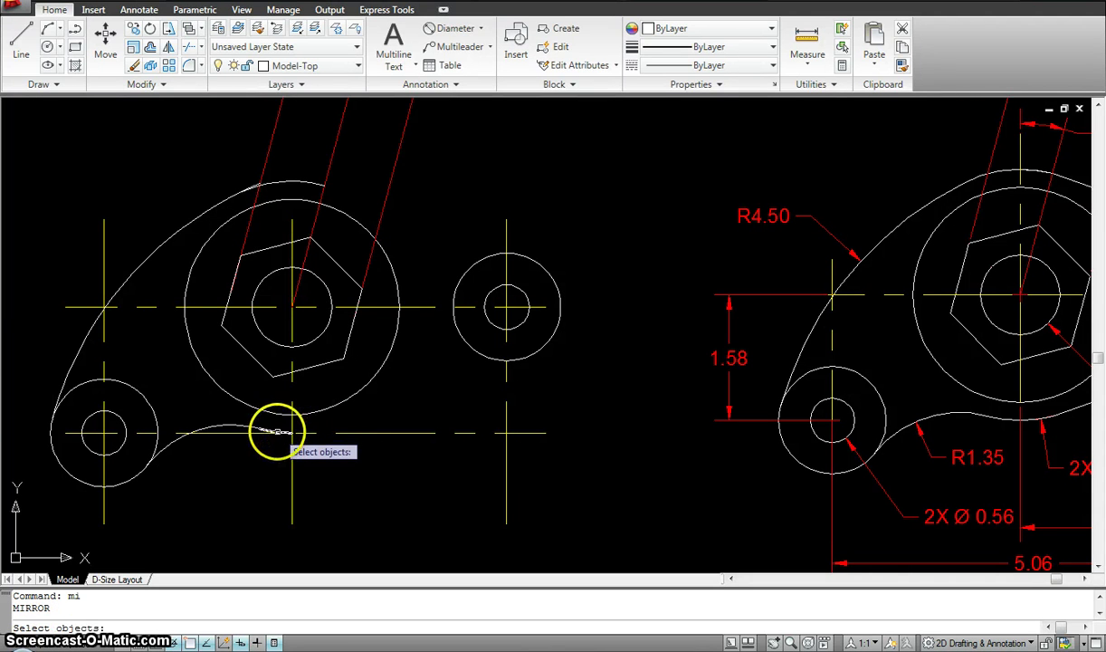
{"action": "left_click", "coordinate": [276, 457]}
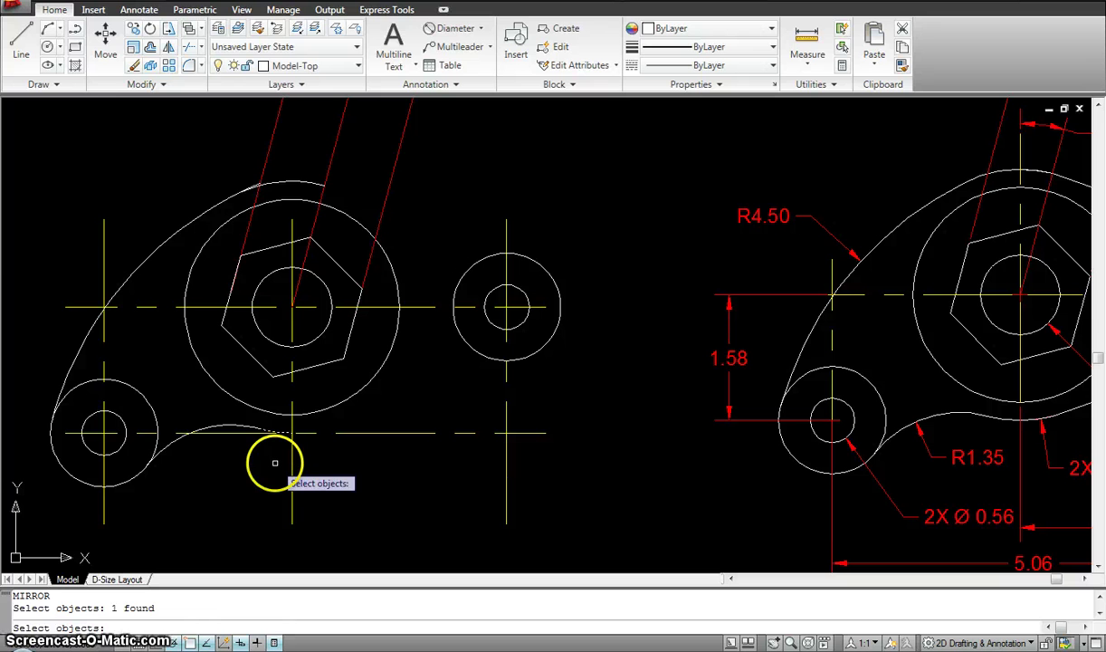
{"action": "key", "text": "Return"}
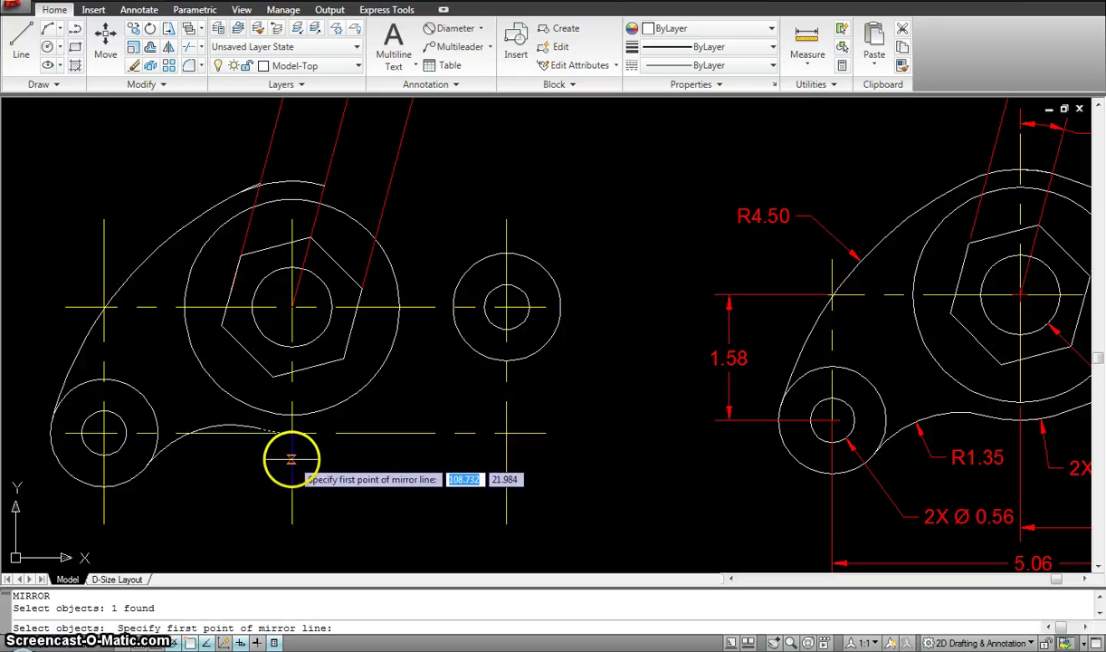
{"action": "left_click", "coordinate": [291, 460]}
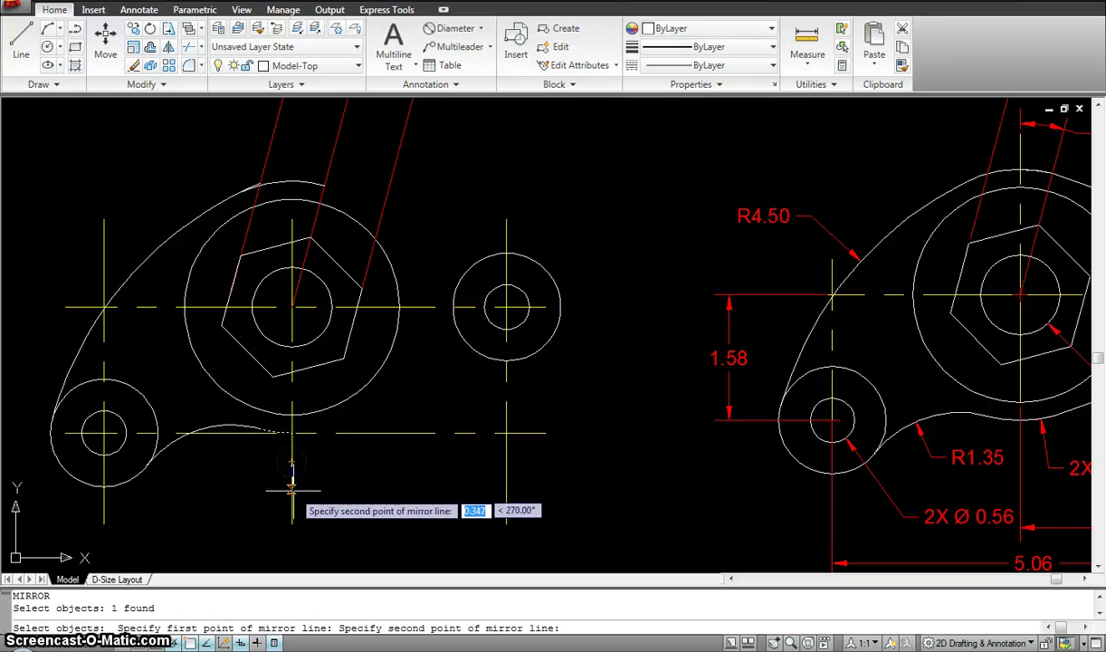
{"action": "left_click", "coordinate": [293, 498]}
{"action": "left_click", "coordinate": [327, 490]}
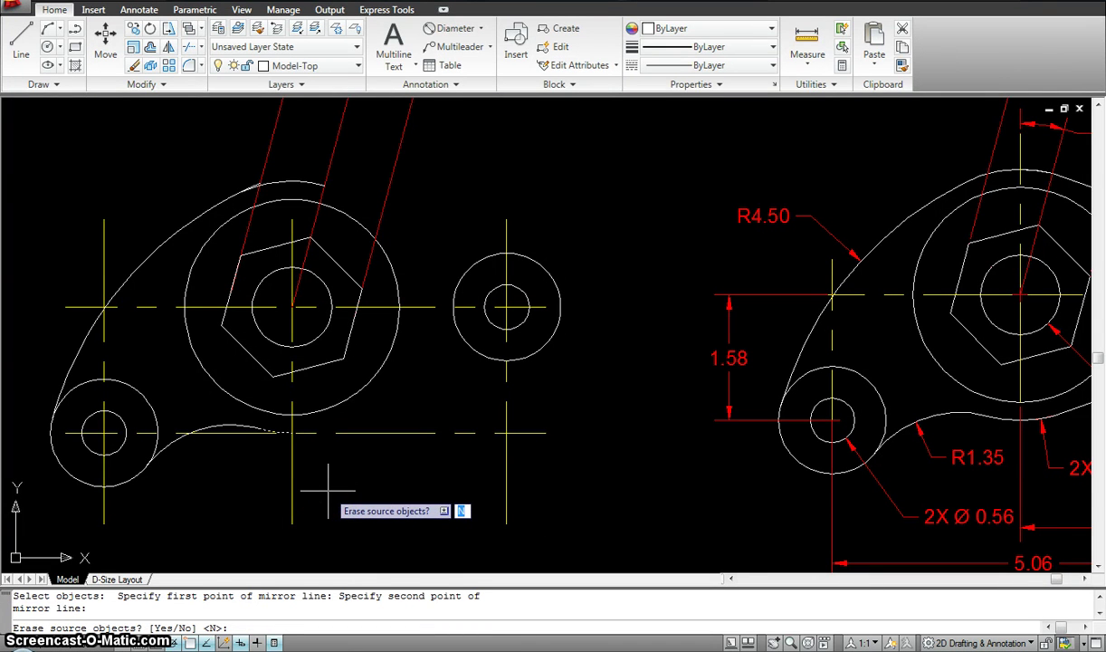
{"action": "key", "text": "Return"}
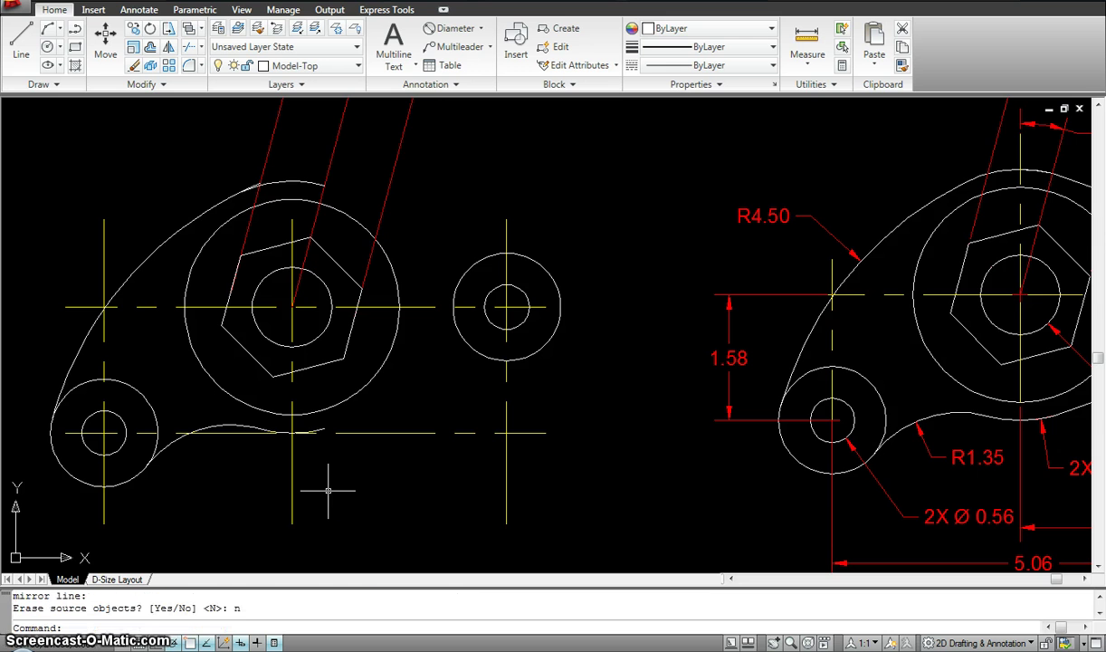
Step: Draw a line from the free end of the mirrored bottom arc tangent to the underside of the right boss's outer circle
{"action": "middle_click_drag", "start_coordinate": [379, 465], "coordinate": [319, 448]}
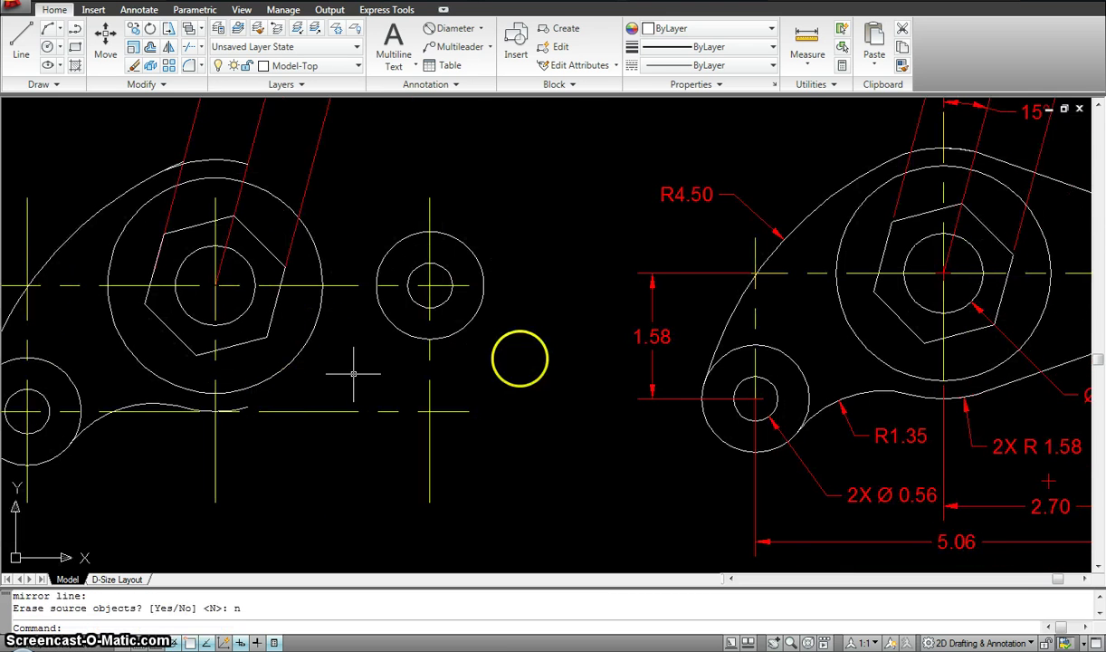
{"action": "scroll", "coordinate": [586, 340], "scroll_direction": "down", "scroll_amount": 1}
{"action": "middle_click_drag", "start_coordinate": [587, 340], "coordinate": [560, 344]}
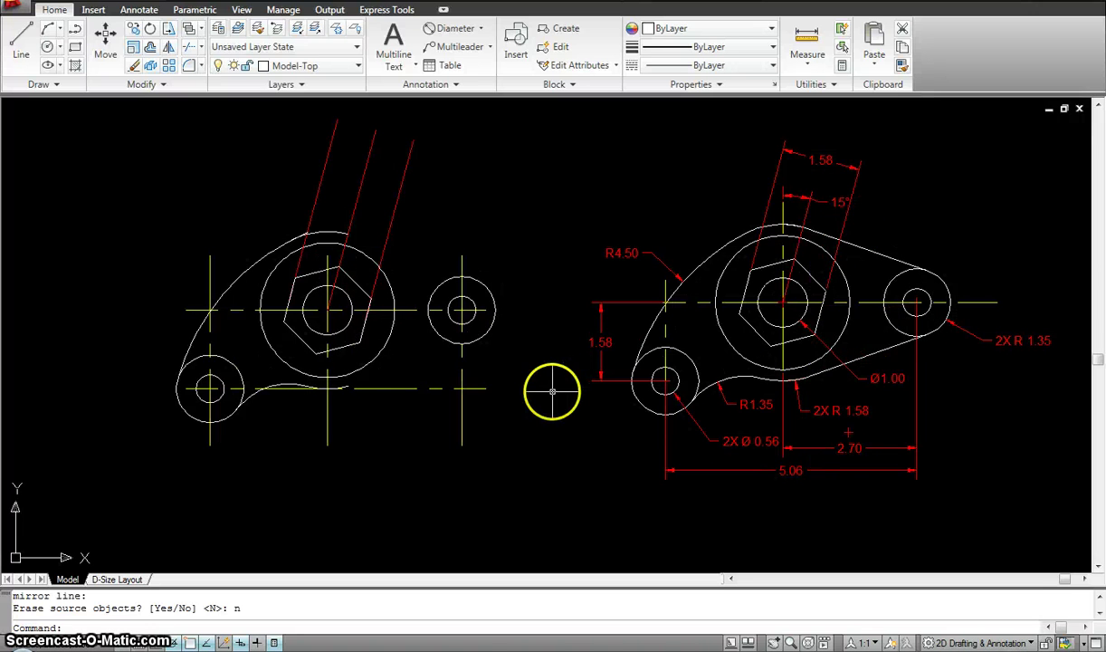
{"action": "type", "text": "l"}
{"action": "key", "text": "Return"}
{"action": "scroll", "coordinate": [380, 405], "scroll_direction": "up", "scroll_amount": 3}
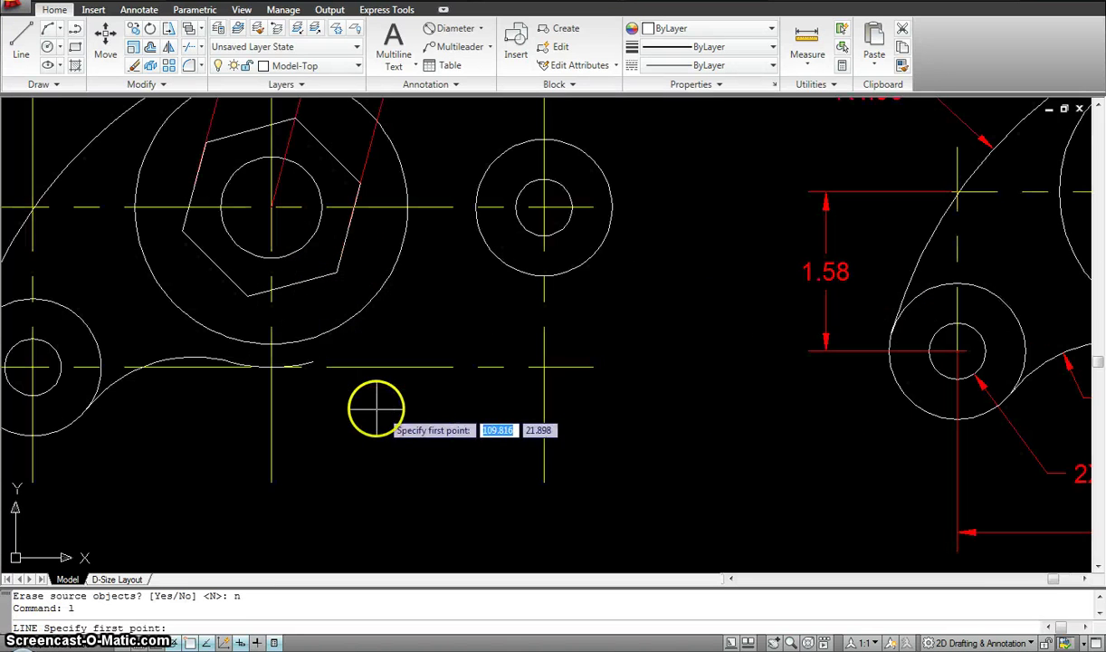
{"action": "left_click", "coordinate": [311, 361]}
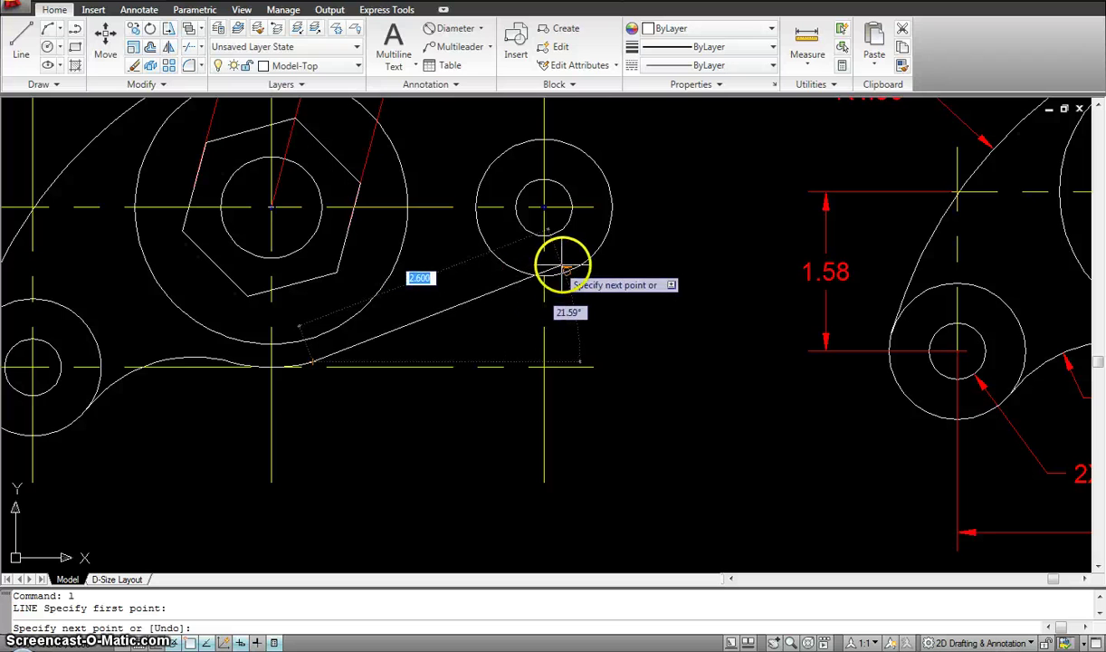
{"action": "left_click", "coordinate": [566, 271]}
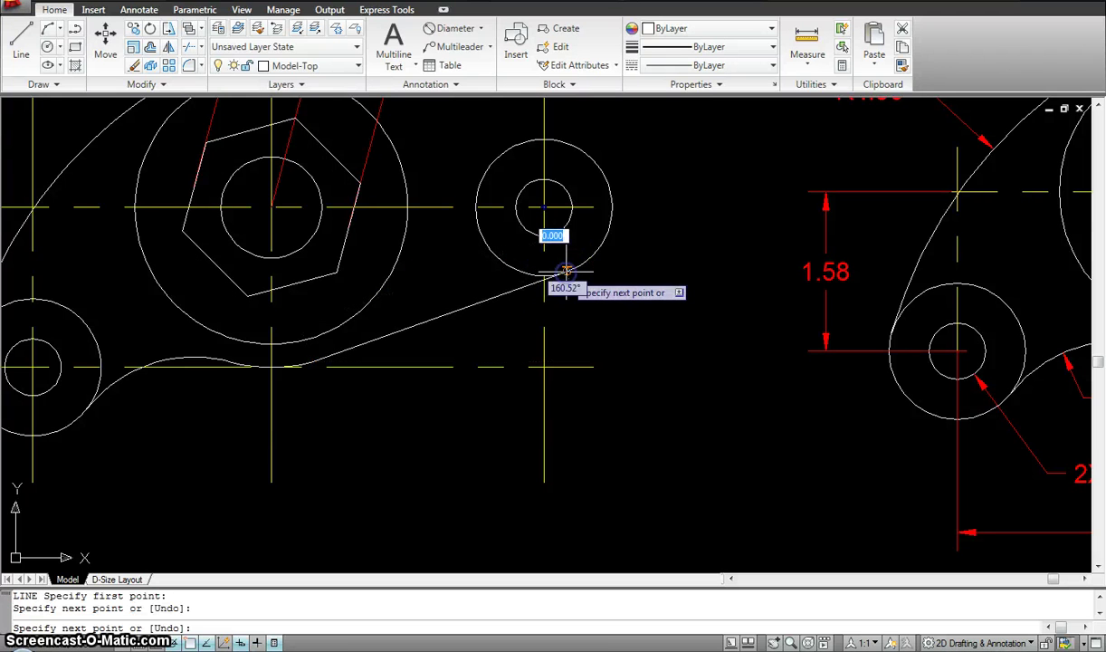
{"action": "scroll", "coordinate": [568, 276], "scroll_direction": "down", "scroll_amount": 2}
{"action": "middle_click_drag", "start_coordinate": [554, 271], "coordinate": [565, 335]}
{"action": "key", "text": "Escape"}
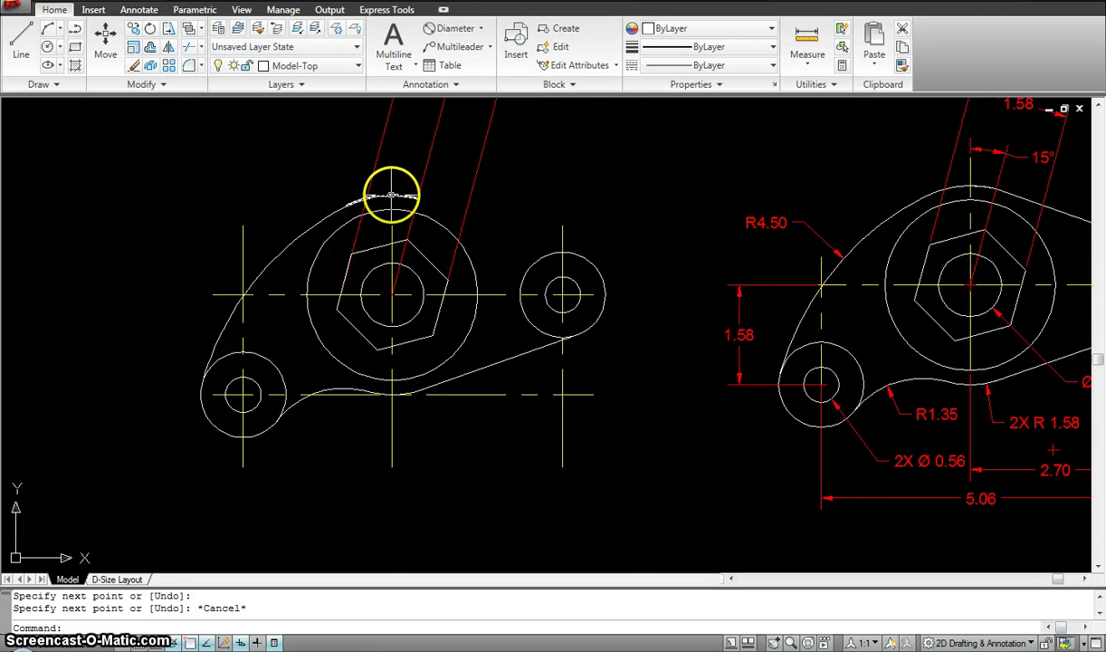
Step: Mirror the two short arcs beneath the central circle about its horizontal centerline, keeping the source arcs
{"action": "scroll", "coordinate": [391, 194], "scroll_direction": "up", "scroll_amount": 2}
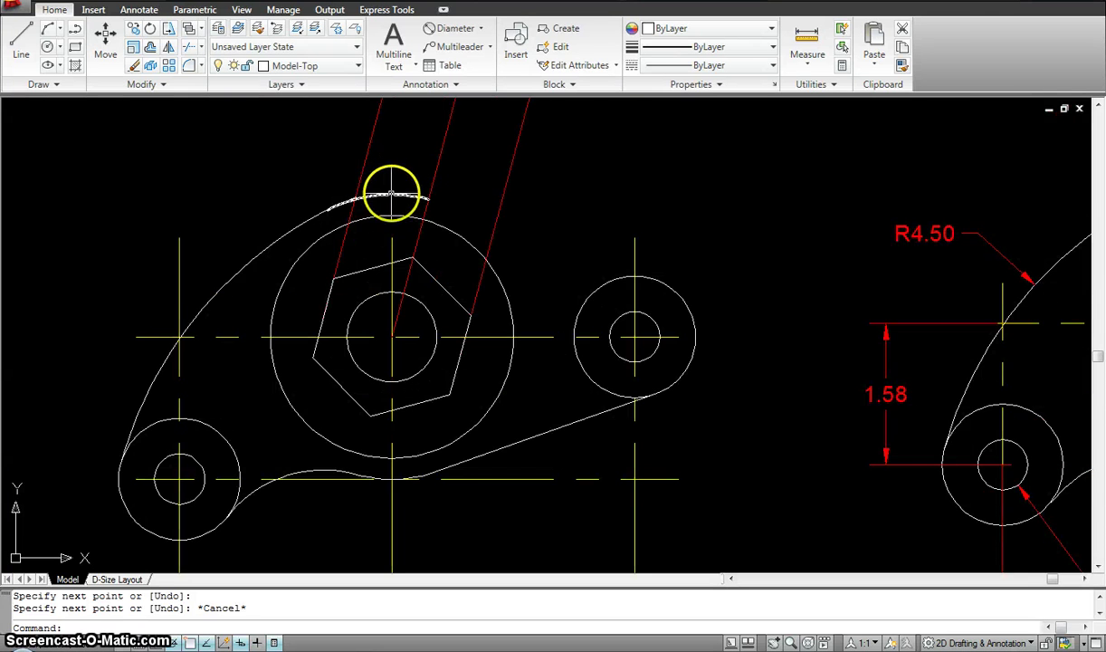
{"action": "scroll", "coordinate": [391, 194], "scroll_direction": "down", "scroll_amount": 2}
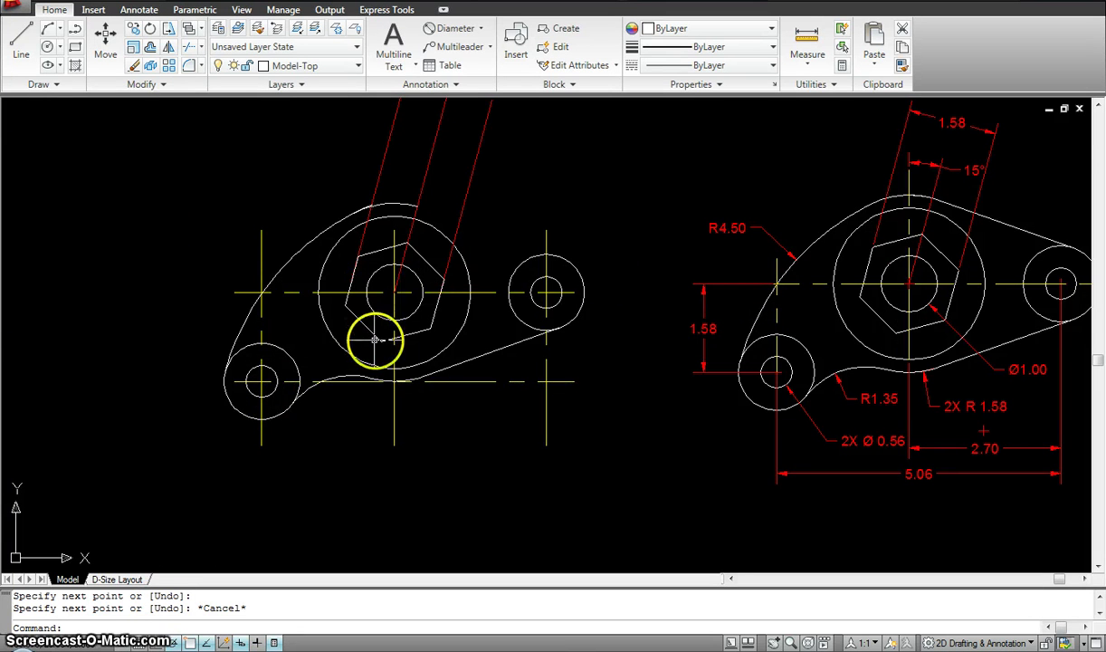
{"action": "scroll", "coordinate": [410, 400], "scroll_direction": "up", "scroll_amount": 2}
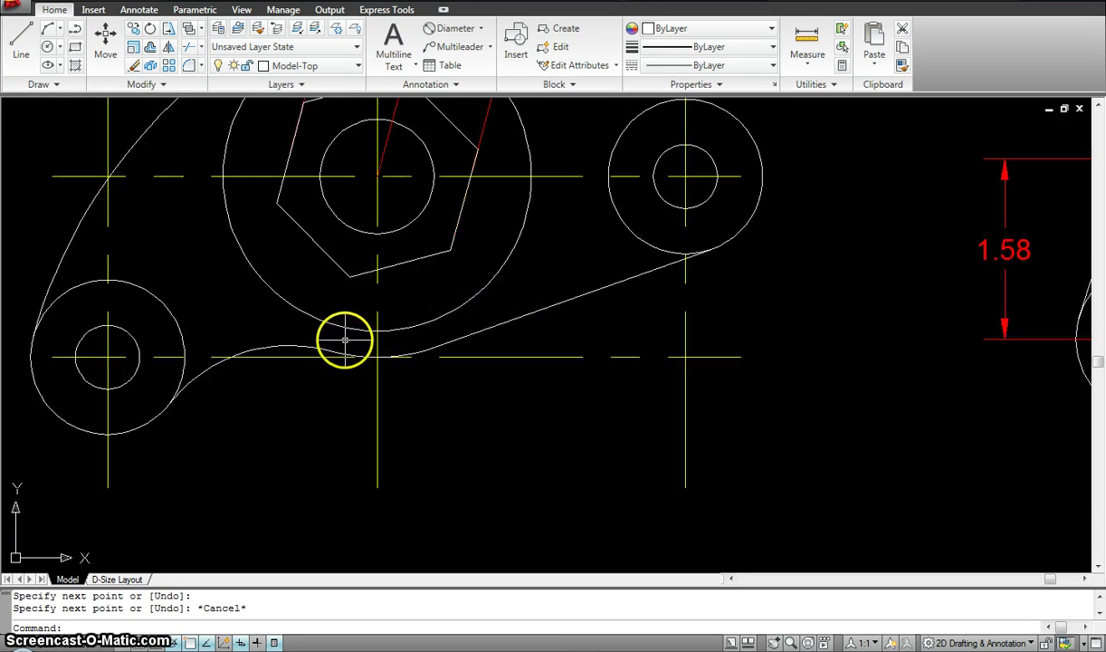
{"action": "key", "text": "Escape"}
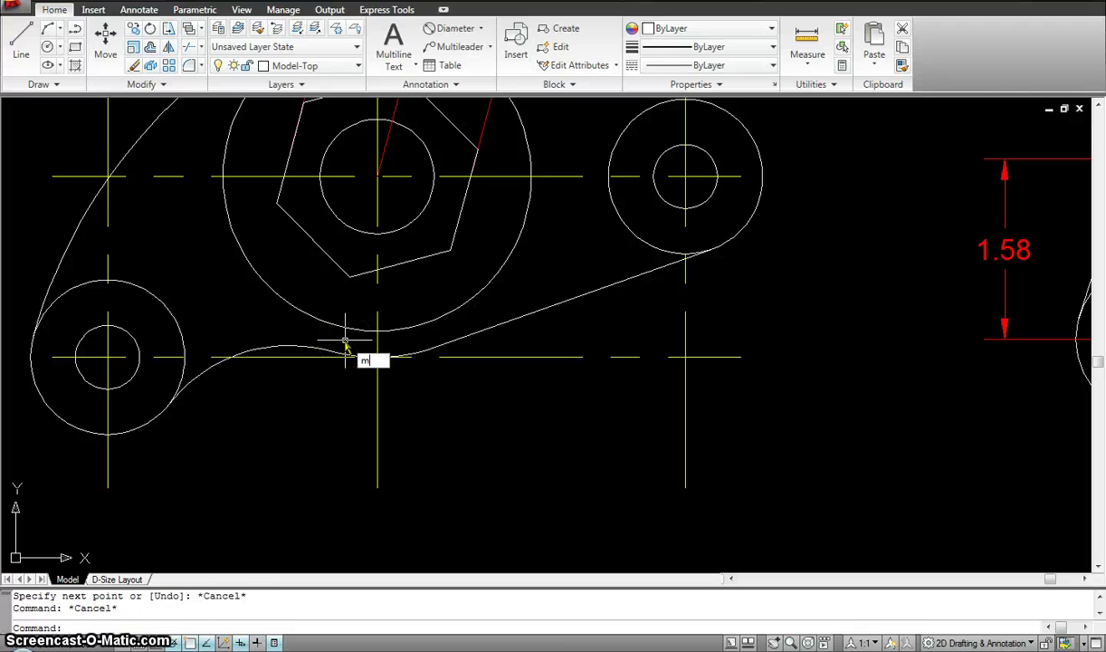
{"action": "type", "text": "mi"}
{"action": "key", "text": "Return"}
{"action": "left_click", "coordinate": [333, 327]}
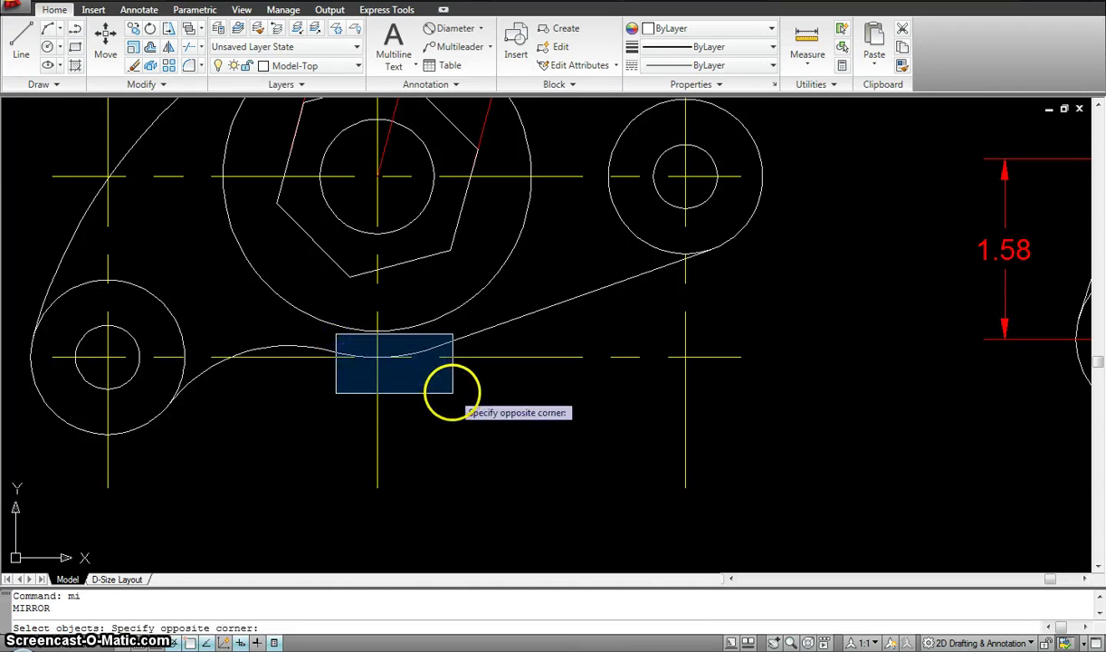
{"action": "left_click", "coordinate": [453, 392]}
{"action": "left_click", "coordinate": [316, 329]}
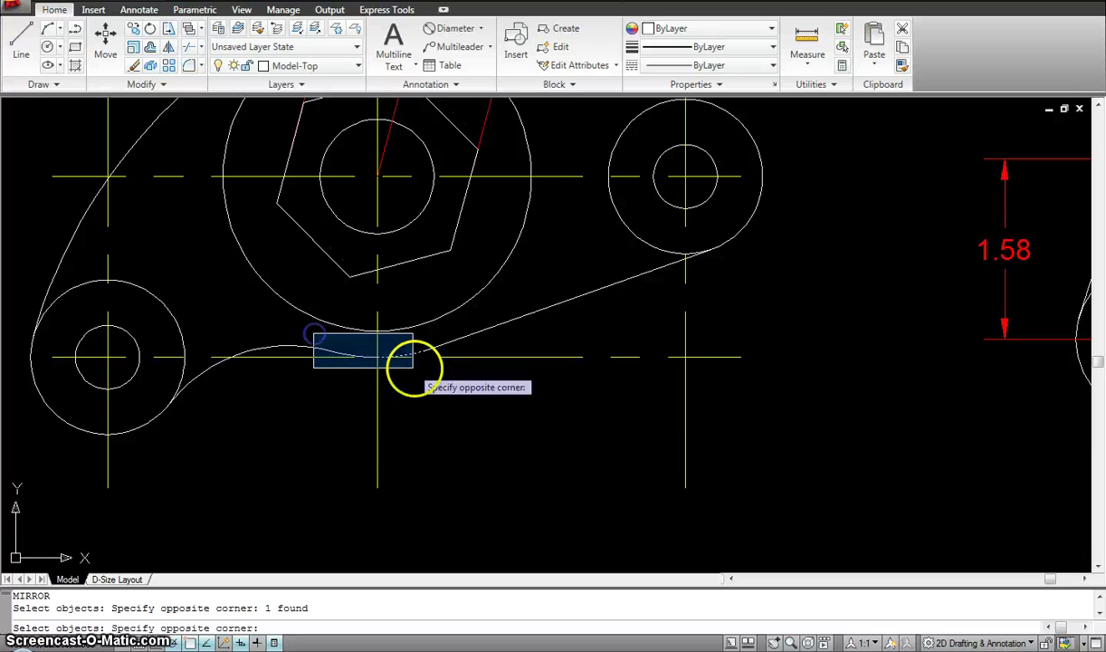
{"action": "left_click", "coordinate": [457, 388]}
{"action": "scroll", "coordinate": [462, 385], "scroll_direction": "down", "scroll_amount": 4}
{"action": "scroll", "coordinate": [478, 395], "scroll_direction": "up", "scroll_amount": 2}
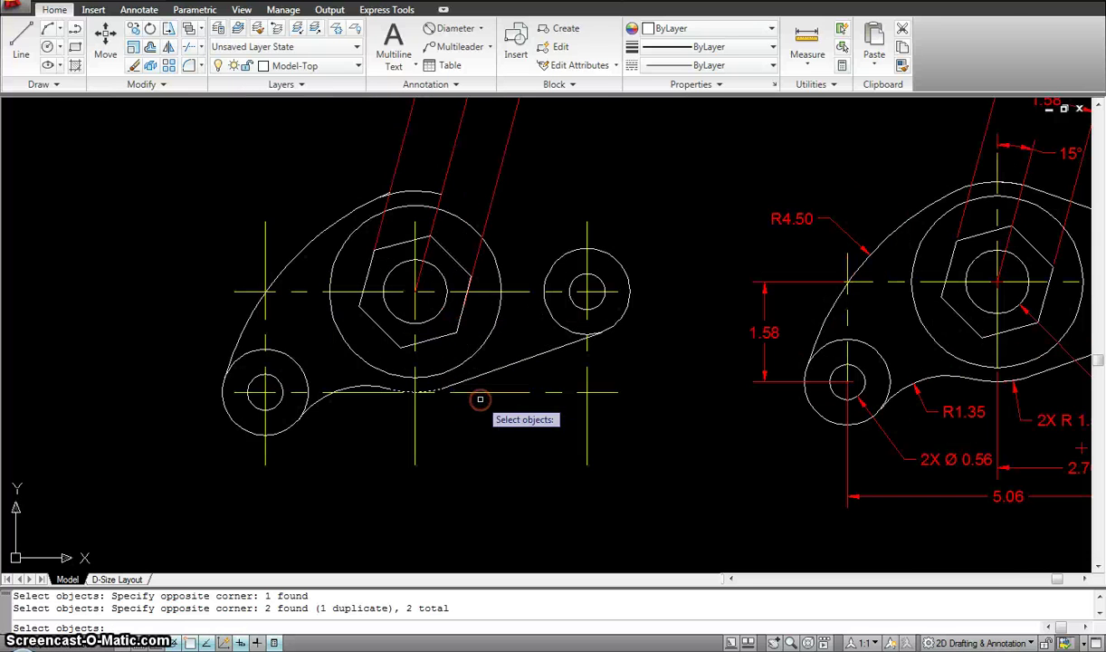
{"action": "key", "text": "Return"}
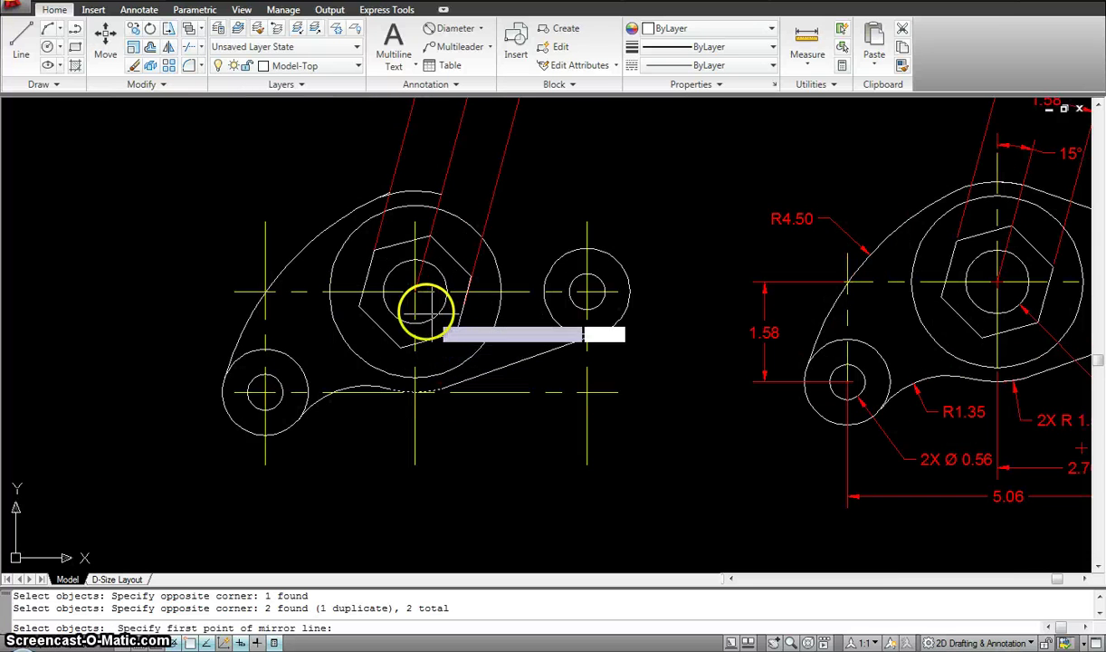
{"action": "left_click", "coordinate": [415, 291]}
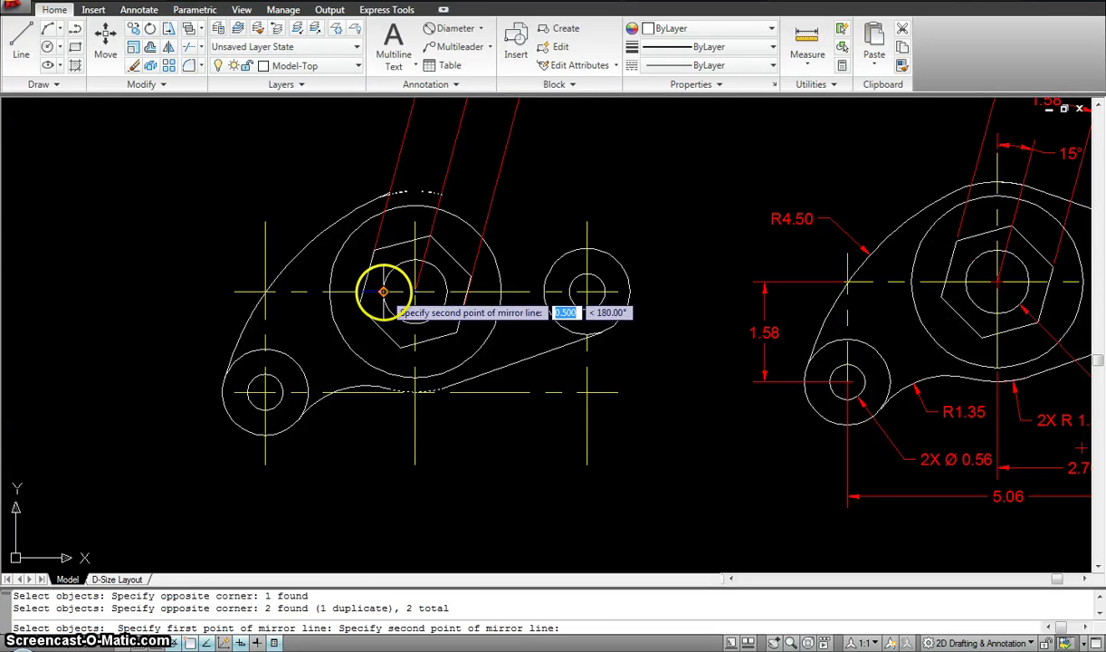
{"action": "left_click", "coordinate": [384, 292]}
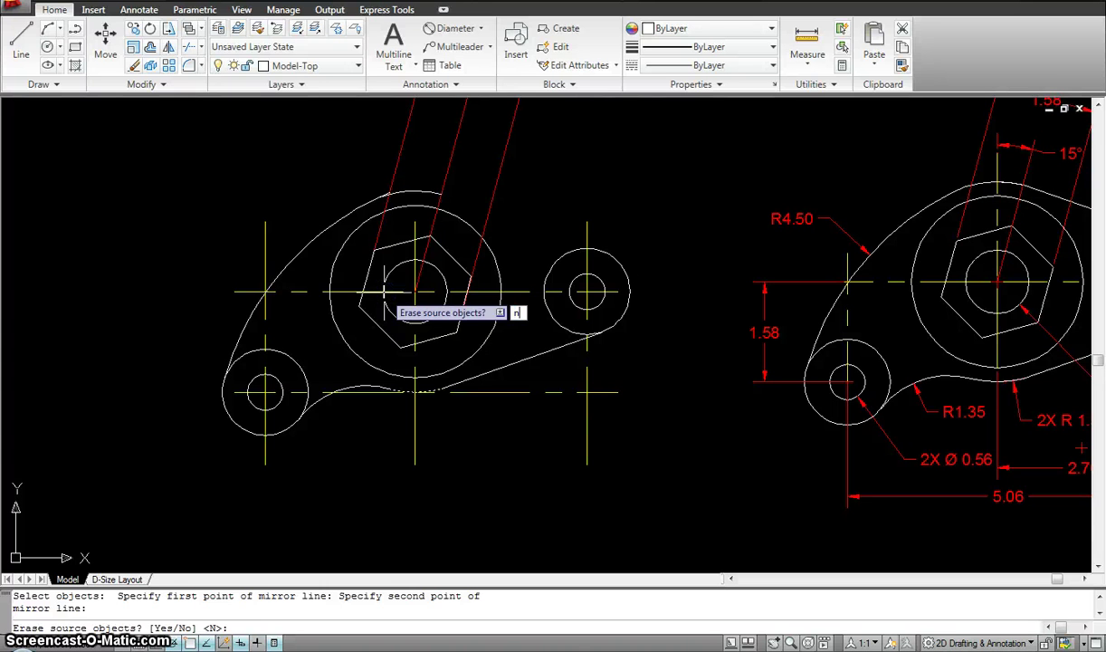
{"action": "type", "text": "n"}
{"action": "key", "text": "Return"}
Step: Draw a line from the free right end of the mirrored top arcs tangent to the upper side of the right boss's outer circle
{"action": "scroll", "coordinate": [403, 210], "scroll_direction": "up", "scroll_amount": 6}
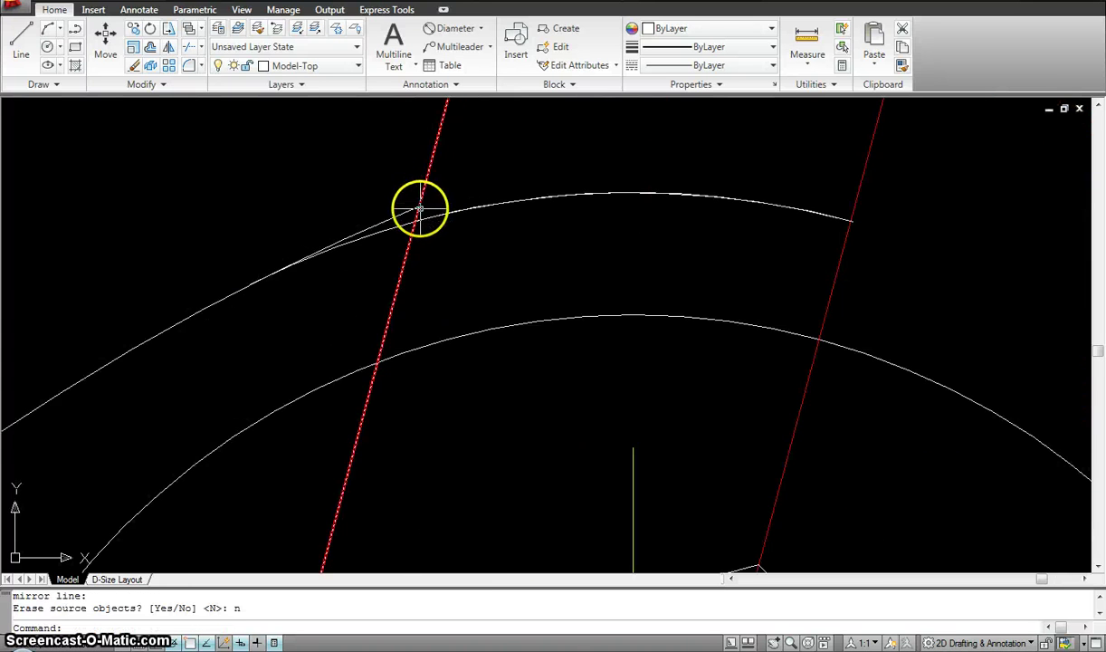
{"action": "scroll", "coordinate": [524, 229], "scroll_direction": "down", "scroll_amount": 3}
{"action": "left_click", "coordinate": [516, 204]}
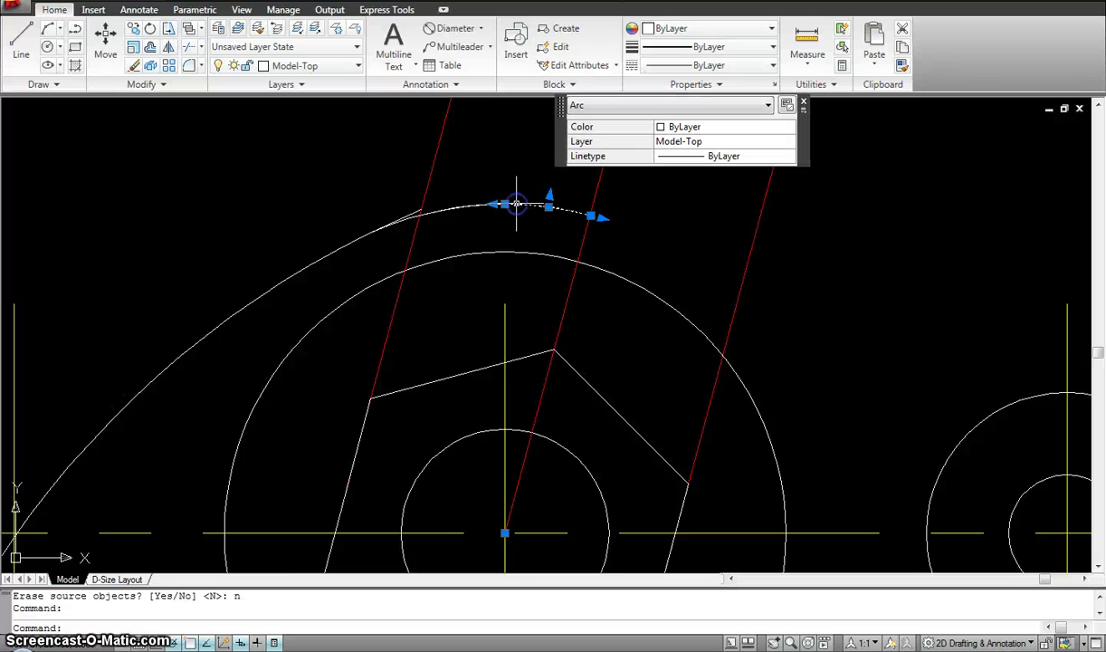
{"action": "scroll", "coordinate": [516, 217], "scroll_direction": "down", "scroll_amount": 4}
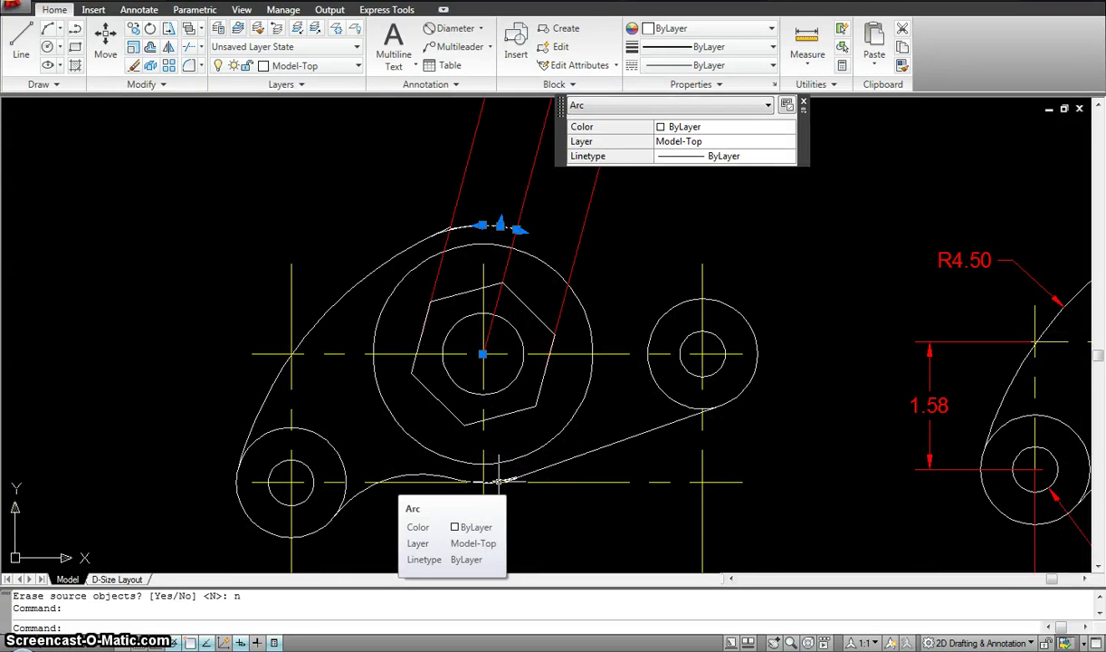
{"action": "key", "text": "Escape"}
{"action": "type", "text": "l"}
{"action": "key", "text": "Return"}
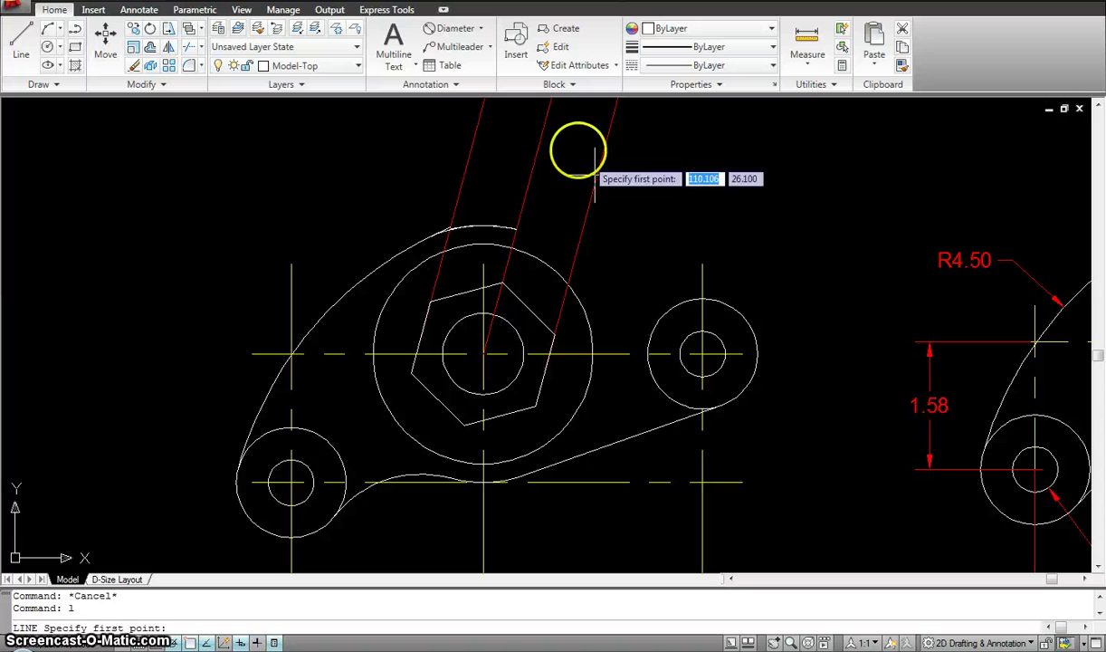
{"action": "left_click", "coordinate": [520, 230]}
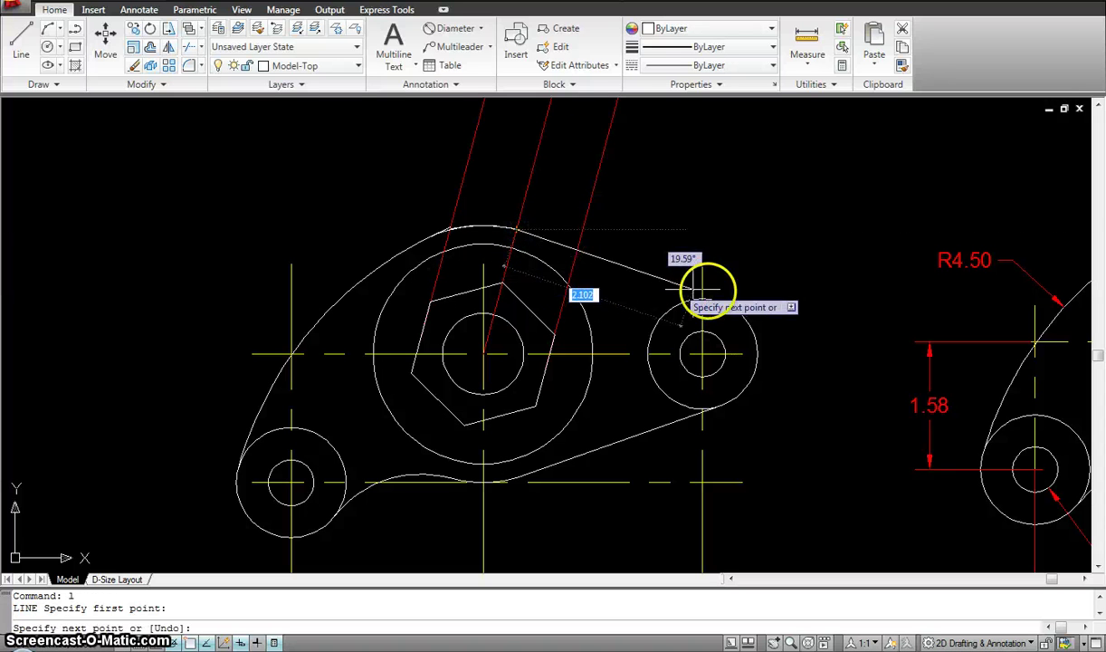
{"action": "left_click", "coordinate": [720, 300]}
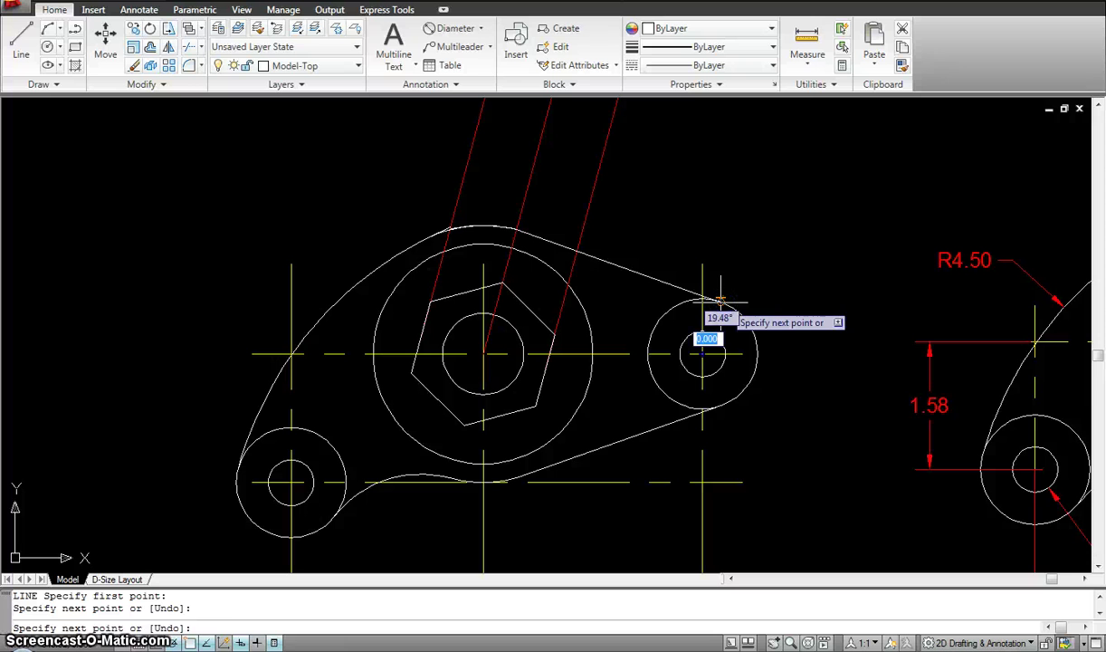
{"action": "key", "text": "Escape"}
{"action": "left_click", "coordinate": [559, 248]}
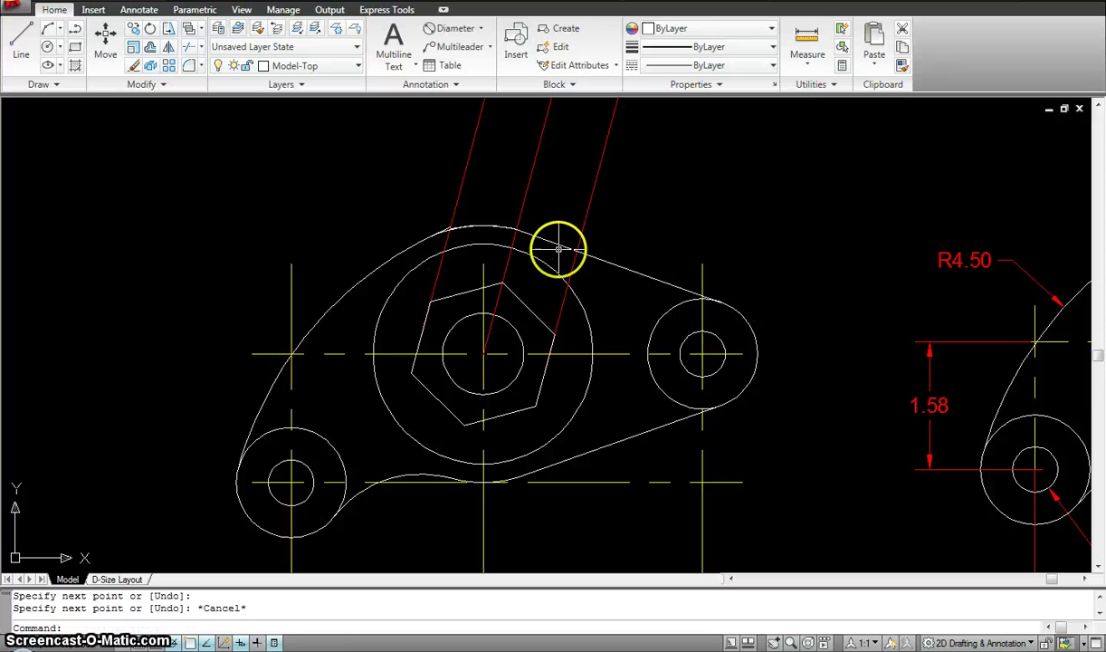
{"action": "mouse_move", "coordinate": [586, 333]}
{"action": "middle_mouse_down"}
{"action": "mouse_move", "coordinate": [566, 275]}
{"action": "mouse_move", "coordinate": [526, 237]}
{"action": "middle_mouse_up"}
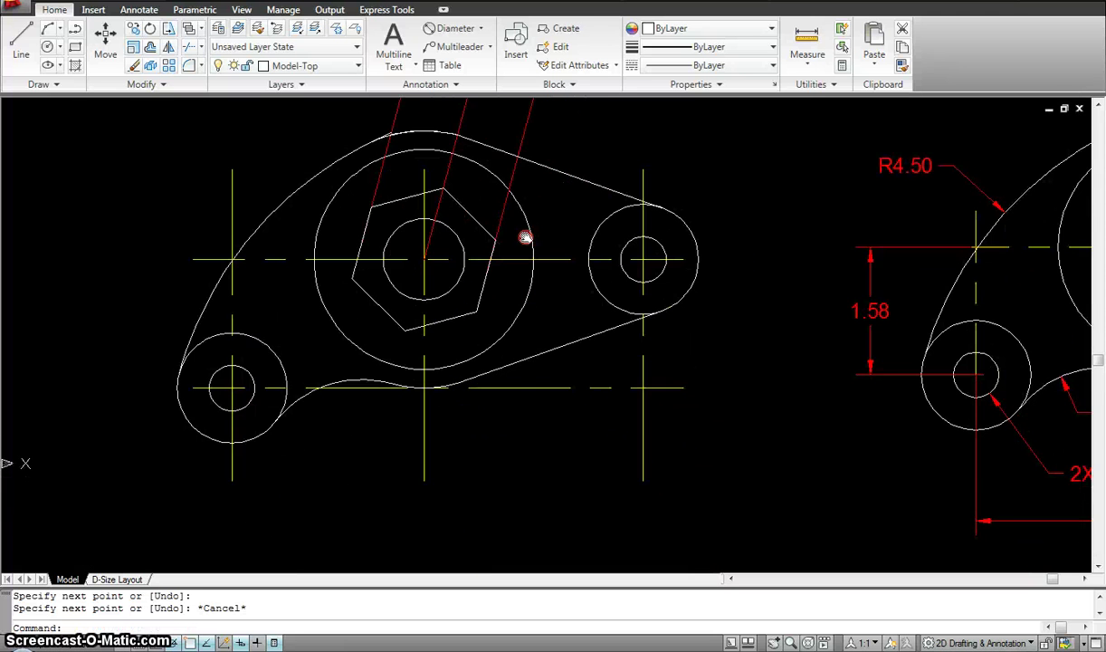
{"action": "scroll", "coordinate": [579, 278], "scroll_direction": "down", "scroll_amount": 2}
{"action": "scroll", "coordinate": [563, 271], "scroll_direction": "up", "scroll_amount": 1}
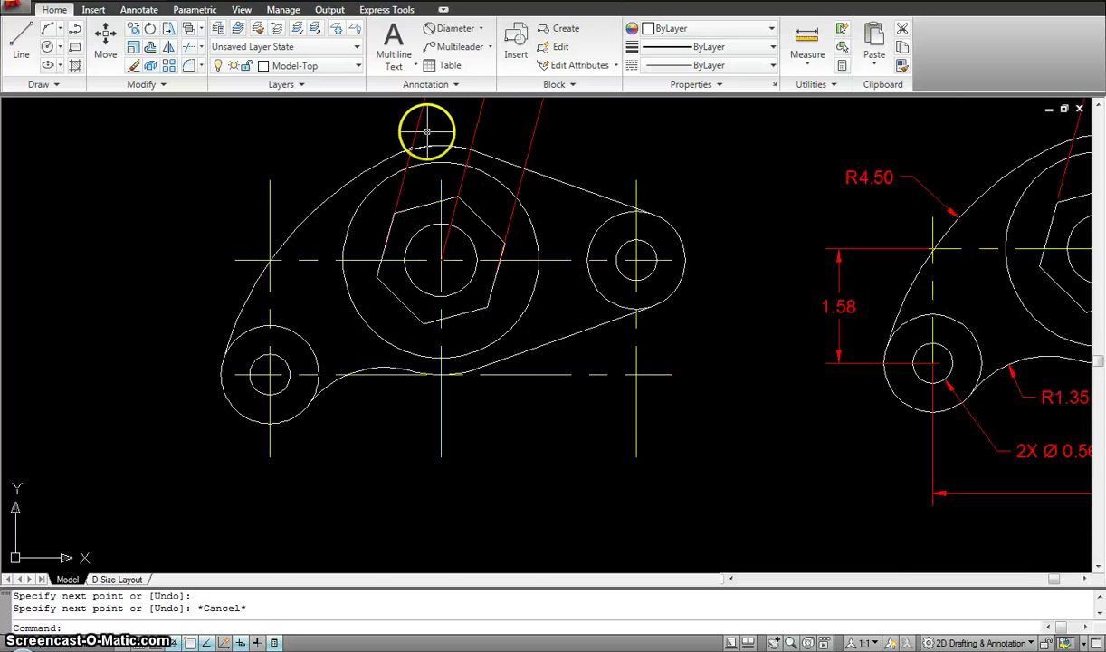
{"action": "scroll", "coordinate": [427, 133], "scroll_direction": "up", "scroll_amount": 6}
{"action": "left_click", "coordinate": [359, 181]}
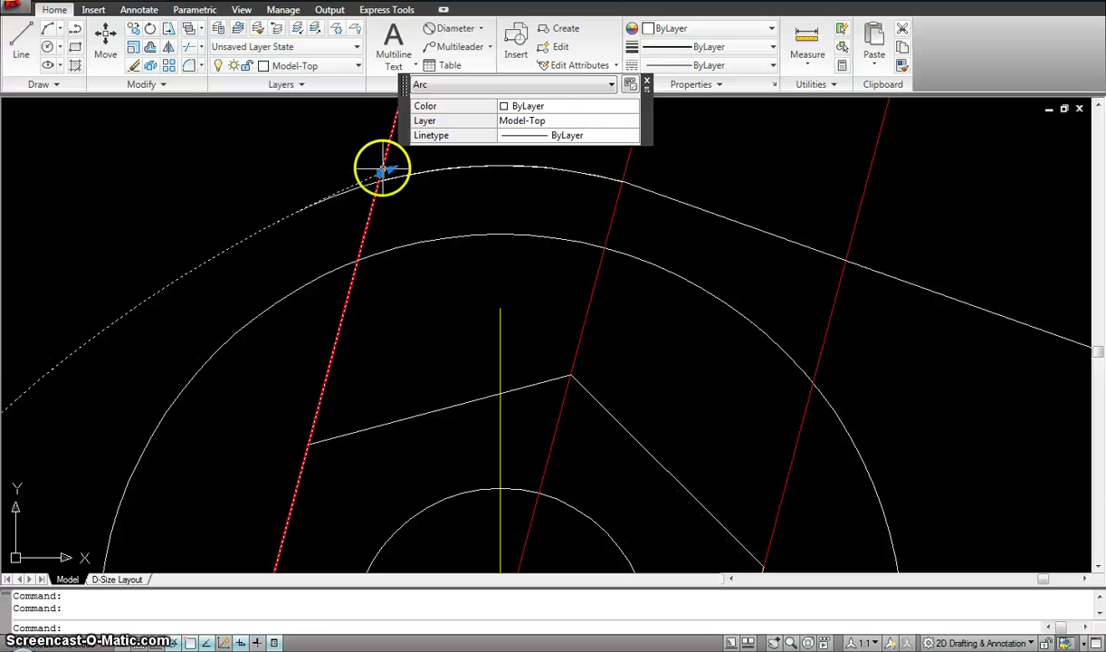
{"action": "left_click", "coordinate": [378, 172]}
{"action": "key", "text": "Escape"}
{"action": "key", "text": "Escape"}
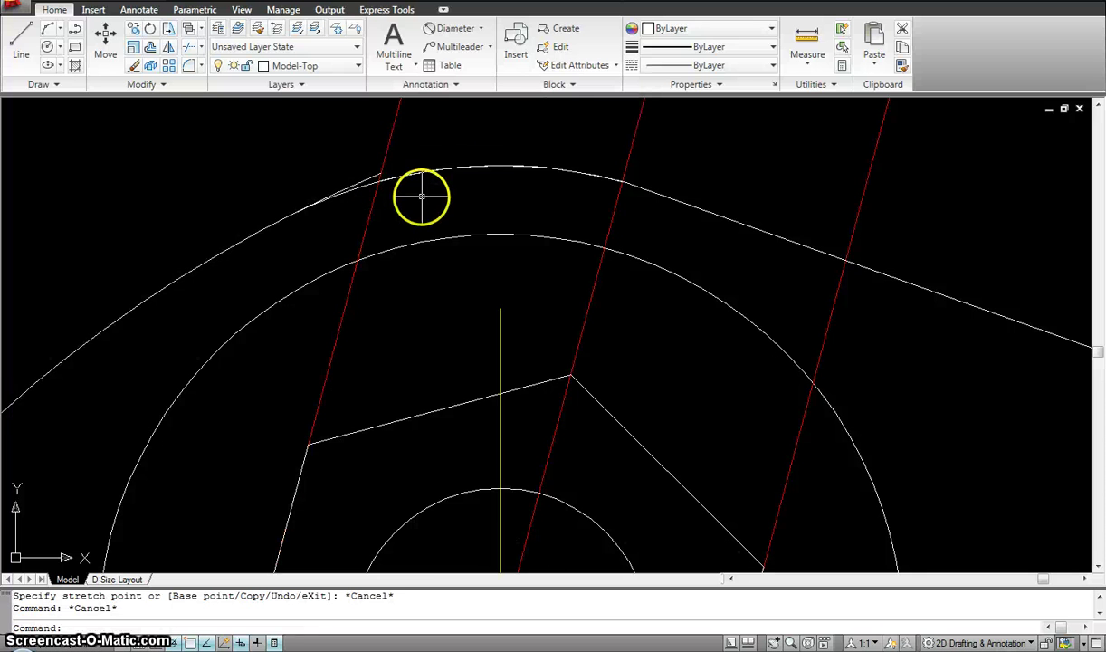
Step: Trim the overrunning upper end of the large left profile arc where it meets the mirrored top arc
{"action": "scroll", "coordinate": [433, 197], "scroll_direction": "down", "scroll_amount": 2}
{"action": "type", "text": "tr"}
{"action": "key", "text": "Return"}
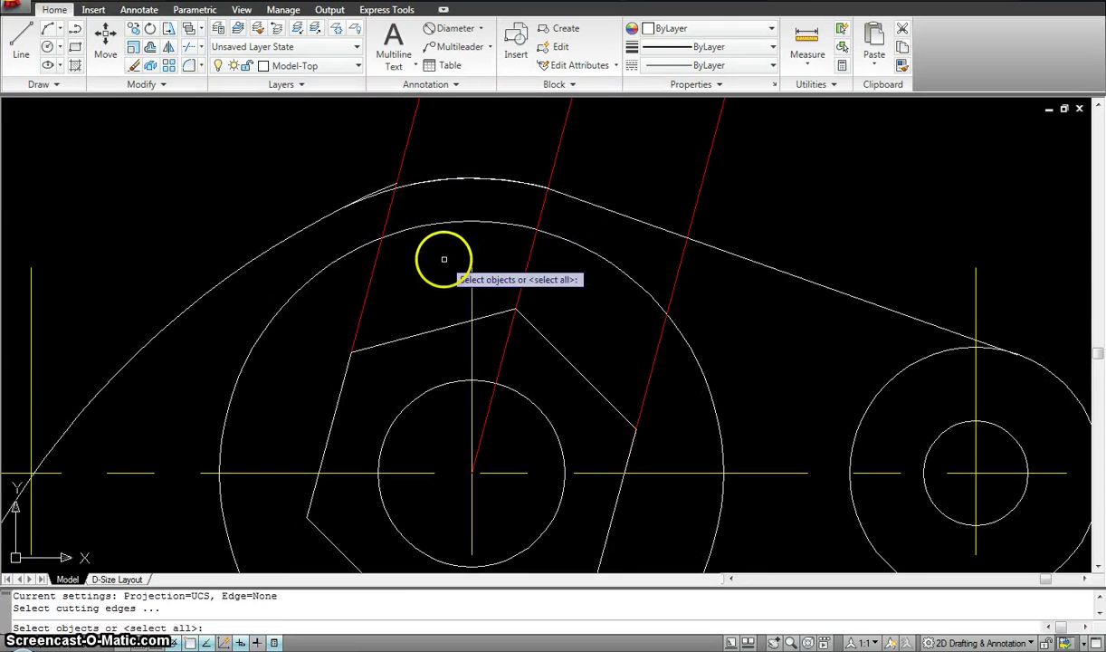
{"action": "left_click", "coordinate": [452, 279]}
{"action": "left_click", "coordinate": [279, 168]}
{"action": "key", "text": "Return"}
{"action": "scroll", "coordinate": [362, 178], "scroll_direction": "up", "scroll_amount": 2}
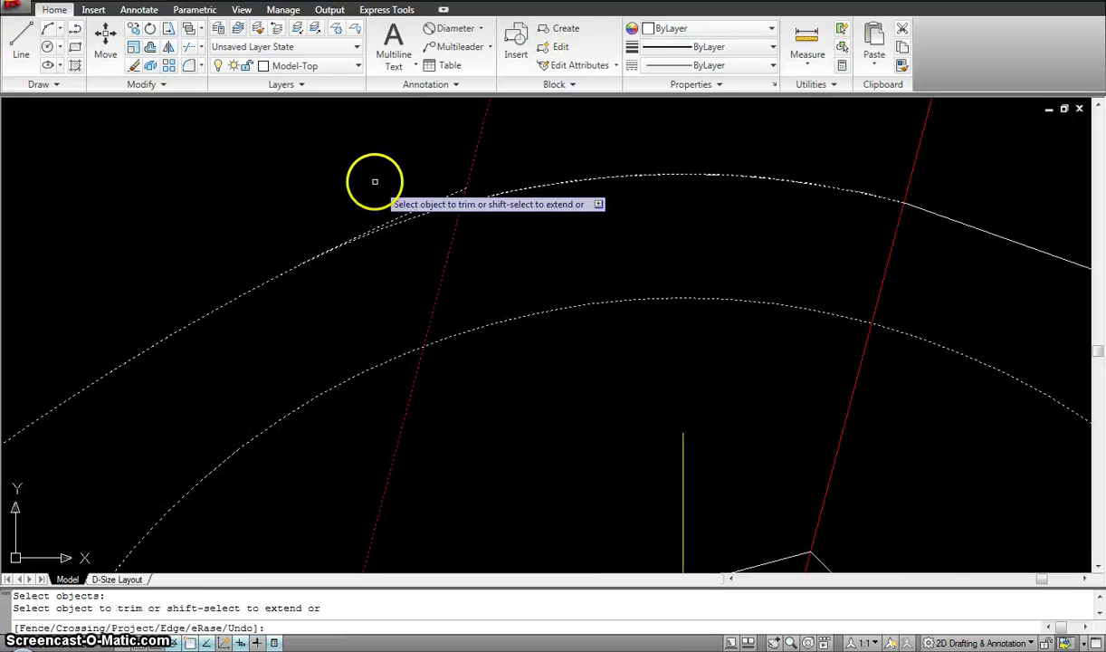
{"action": "left_click", "coordinate": [410, 213]}
{"action": "scroll", "coordinate": [410, 213], "scroll_direction": "down", "scroll_amount": 1}
{"action": "scroll", "coordinate": [410, 213], "scroll_direction": "down", "scroll_amount": 5}
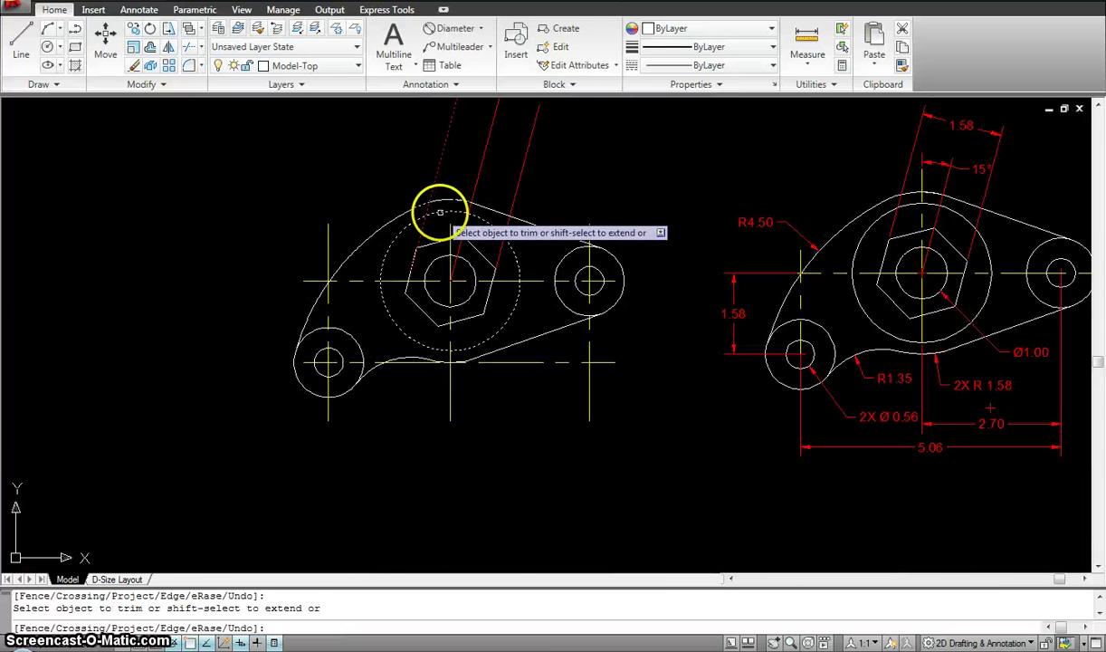
{"action": "key", "text": "Escape"}
Step: Make Dimensions the current layer
{"action": "scroll", "coordinate": [504, 222], "scroll_direction": "up", "scroll_amount": 3}
{"action": "scroll", "coordinate": [512, 204], "scroll_direction": "down", "scroll_amount": 3}
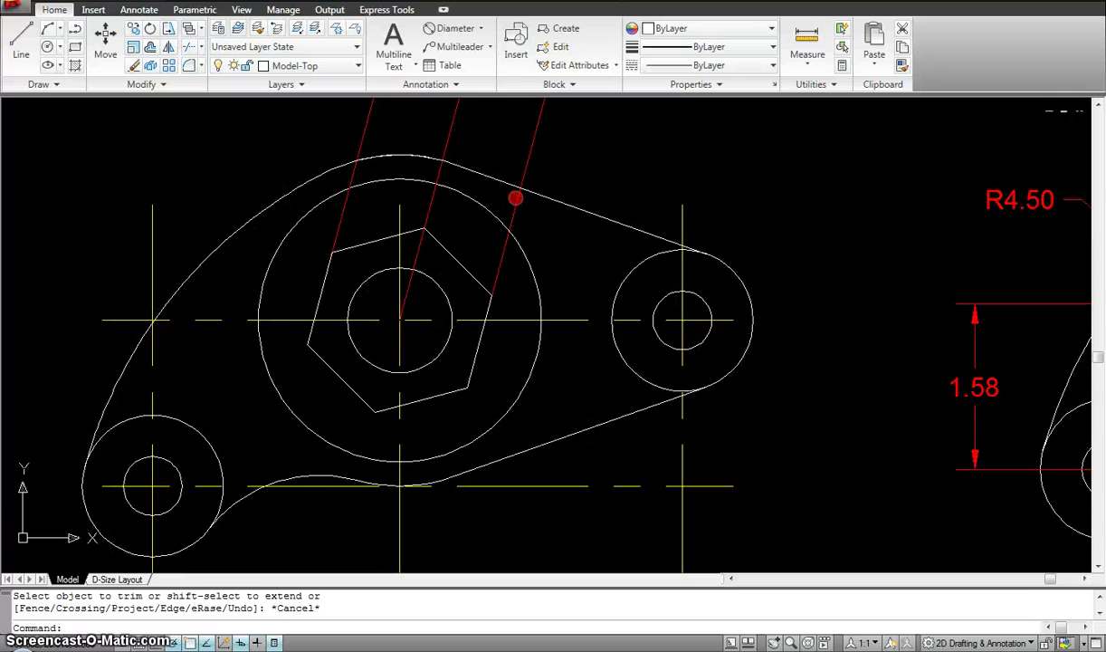
{"action": "mouse_move", "coordinate": [598, 228]}
{"action": "middle_mouse_down"}
{"action": "mouse_move", "coordinate": [685, 234]}
{"action": "mouse_move", "coordinate": [601, 240]}
{"action": "mouse_move", "coordinate": [591, 272]}
{"action": "mouse_move", "coordinate": [555, 270]}
{"action": "middle_mouse_up"}
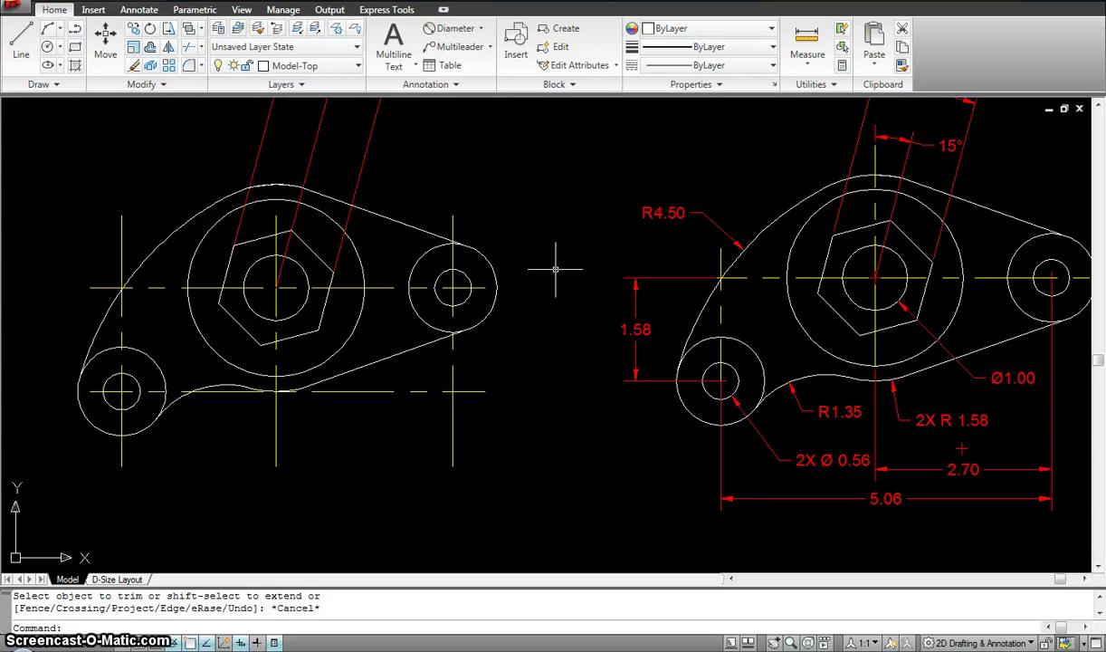
{"action": "left_click", "coordinate": [296, 67]}
{"action": "left_click", "coordinate": [295, 103]}
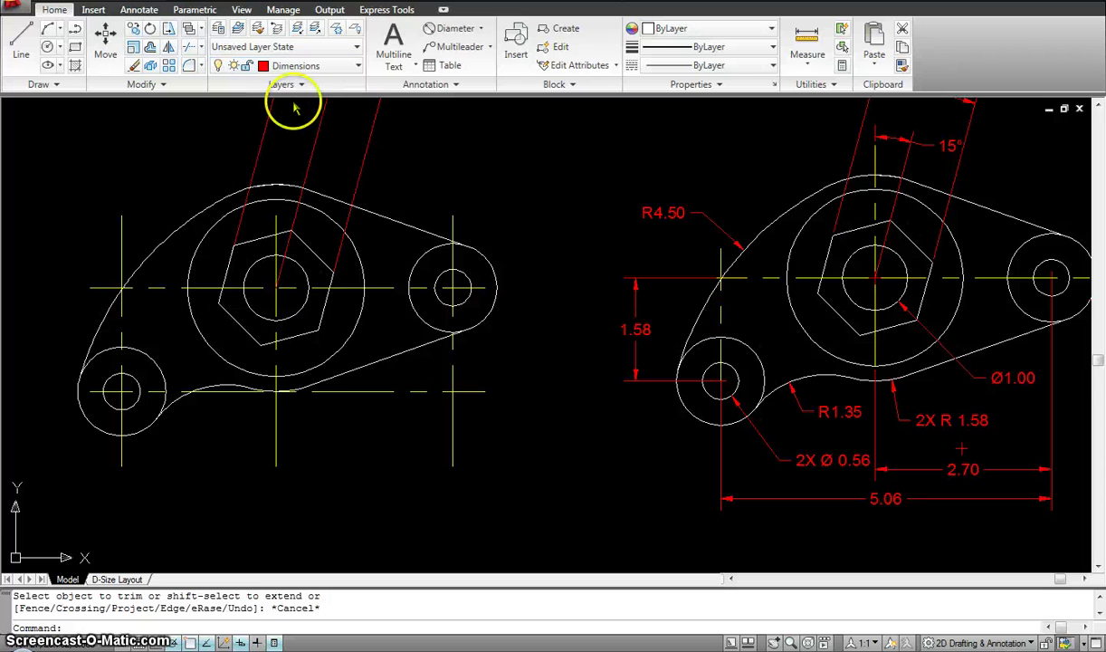
{"action": "mouse_move", "coordinate": [552, 200]}
{"action": "middle_mouse_down"}
{"action": "mouse_move", "coordinate": [533, 215]}
{"action": "mouse_move", "coordinate": [525, 191]}
{"action": "middle_mouse_up"}
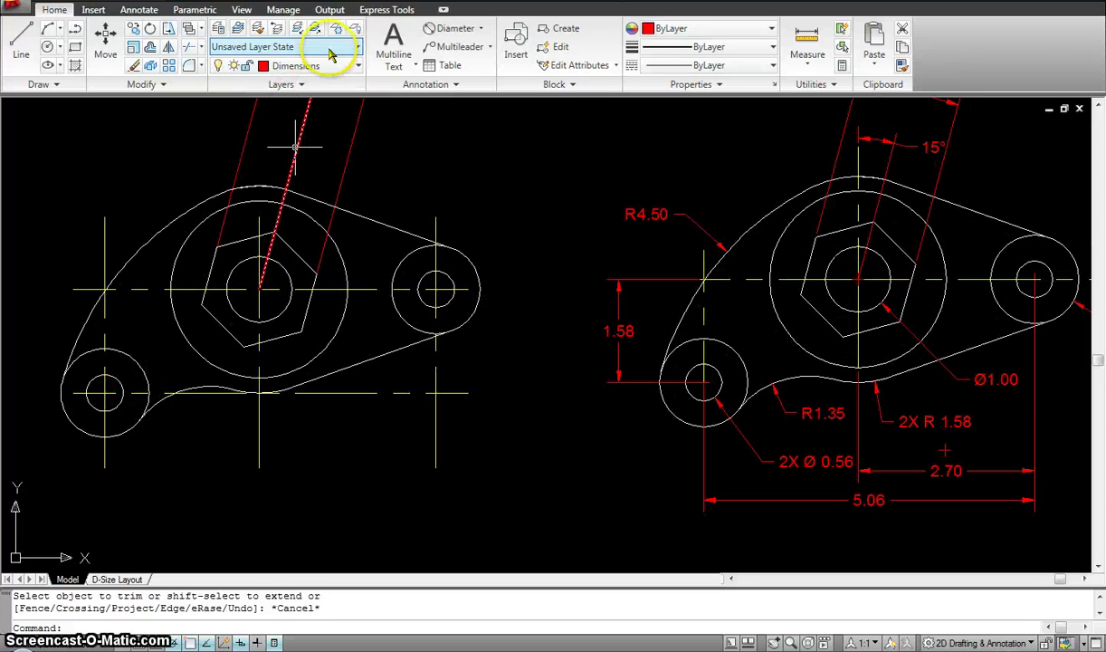
Step: Add diameter dimensions to the right boss's outer circle and the large circle around the hexagon on the redrawn bracket
{"action": "left_click", "coordinate": [449, 30]}
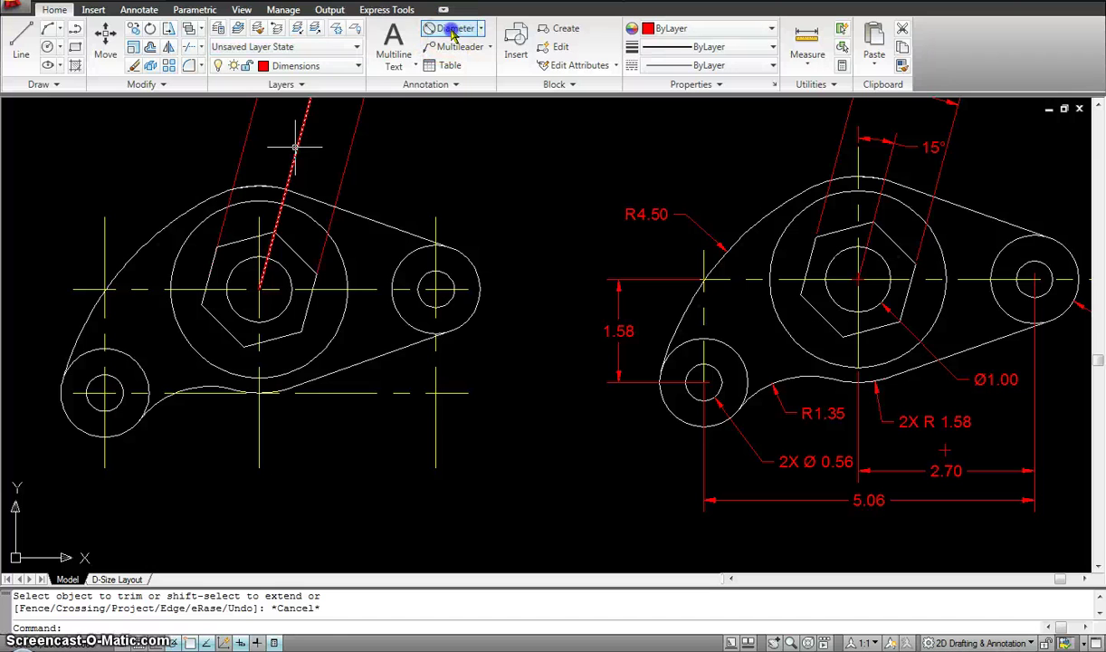
{"action": "left_click", "coordinate": [469, 261]}
{"action": "left_click", "coordinate": [487, 214]}
{"action": "key", "text": "Return"}
{"action": "left_click", "coordinate": [337, 240]}
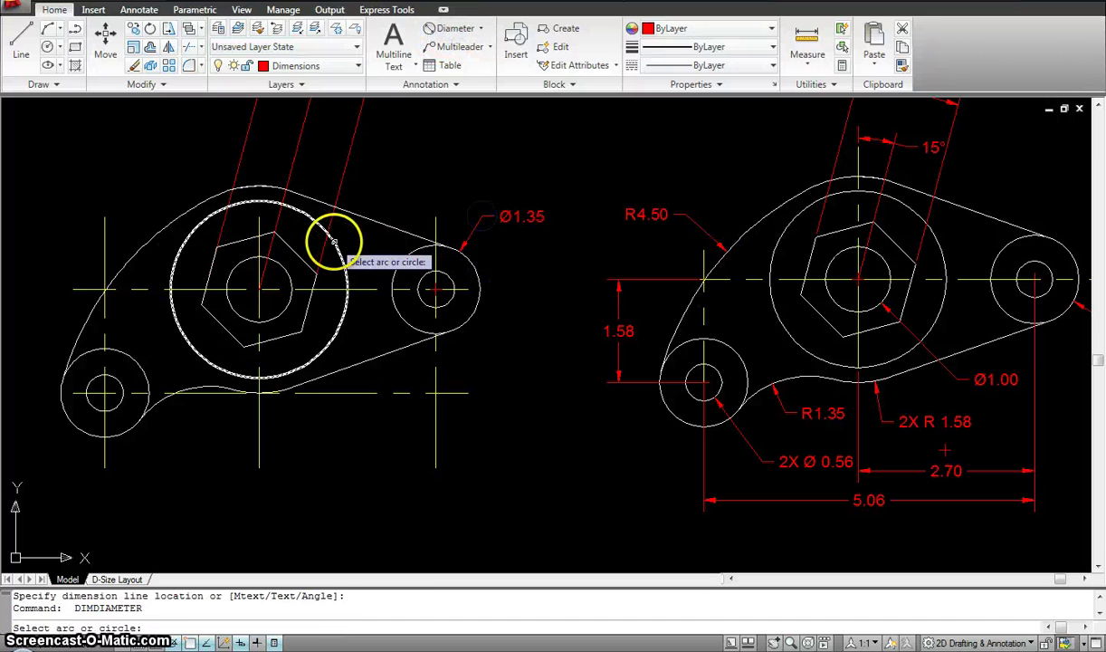
{"action": "left_click", "coordinate": [385, 179]}
{"action": "middle_click_drag", "start_coordinate": [497, 202], "coordinate": [400, 203]}
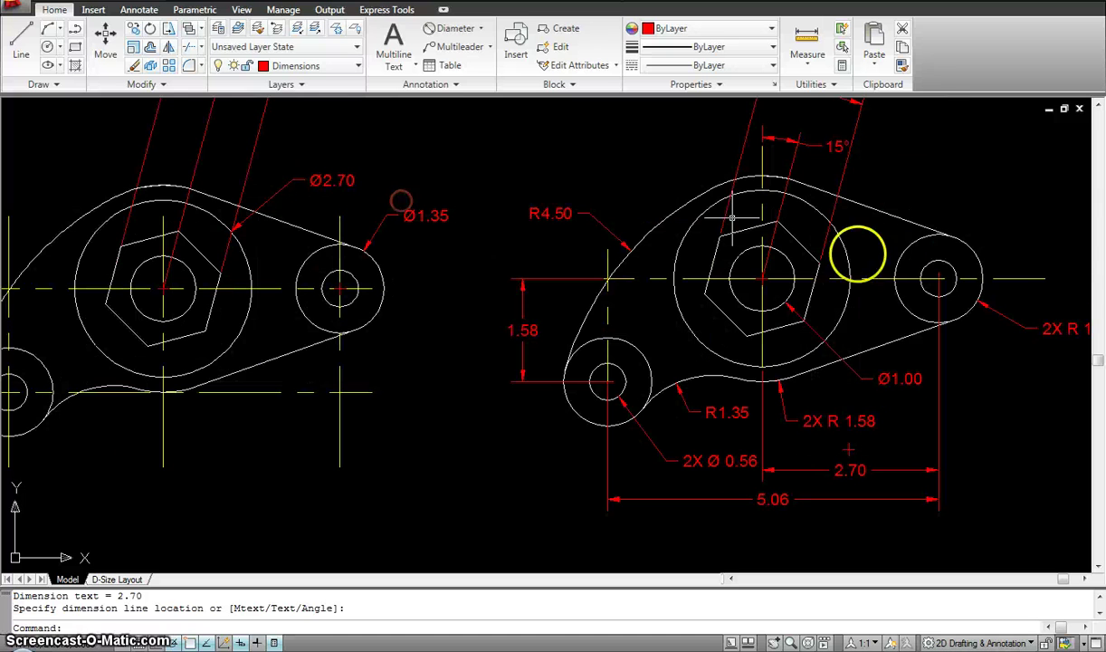
{"action": "key", "text": "Return"}
{"action": "left_click", "coordinate": [965, 247]}
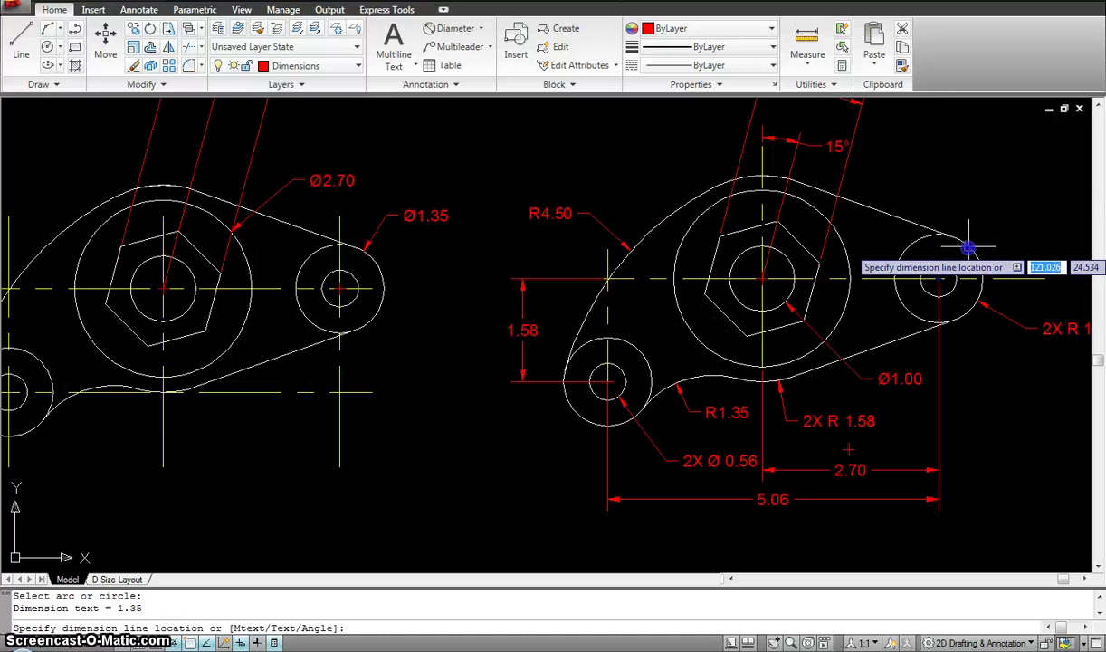
{"action": "key", "text": "Escape"}
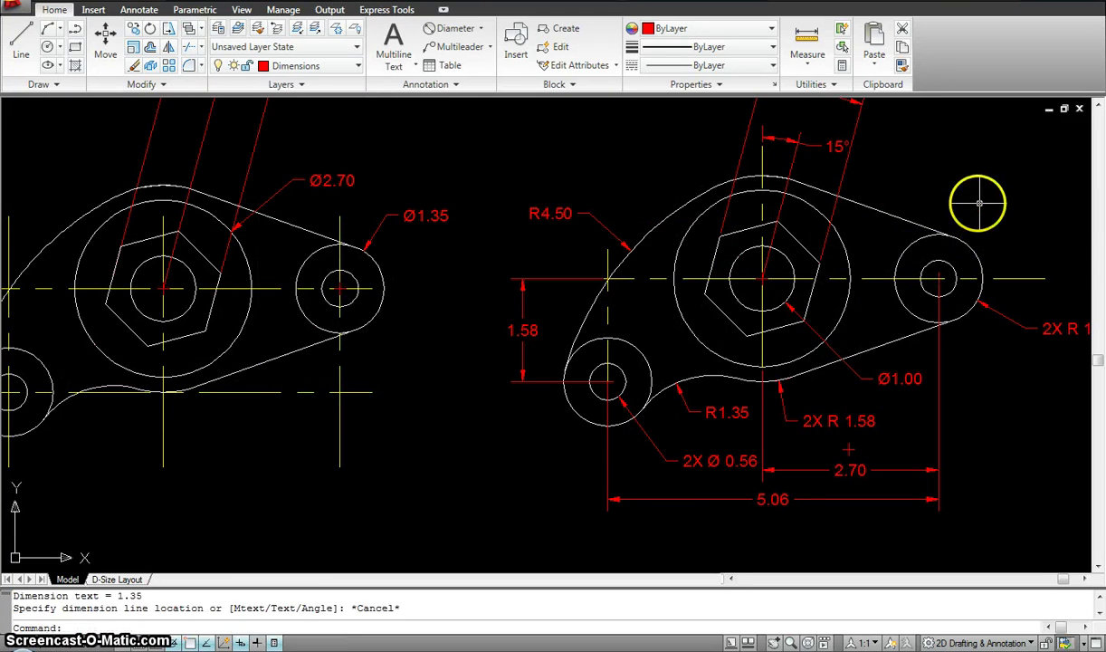
Step: Add a diameter dimension to the large circle around the hexagon on the reference bracket, placing its text above the right boss
{"action": "key", "text": "Return"}
{"action": "left_click", "coordinate": [839, 243]}
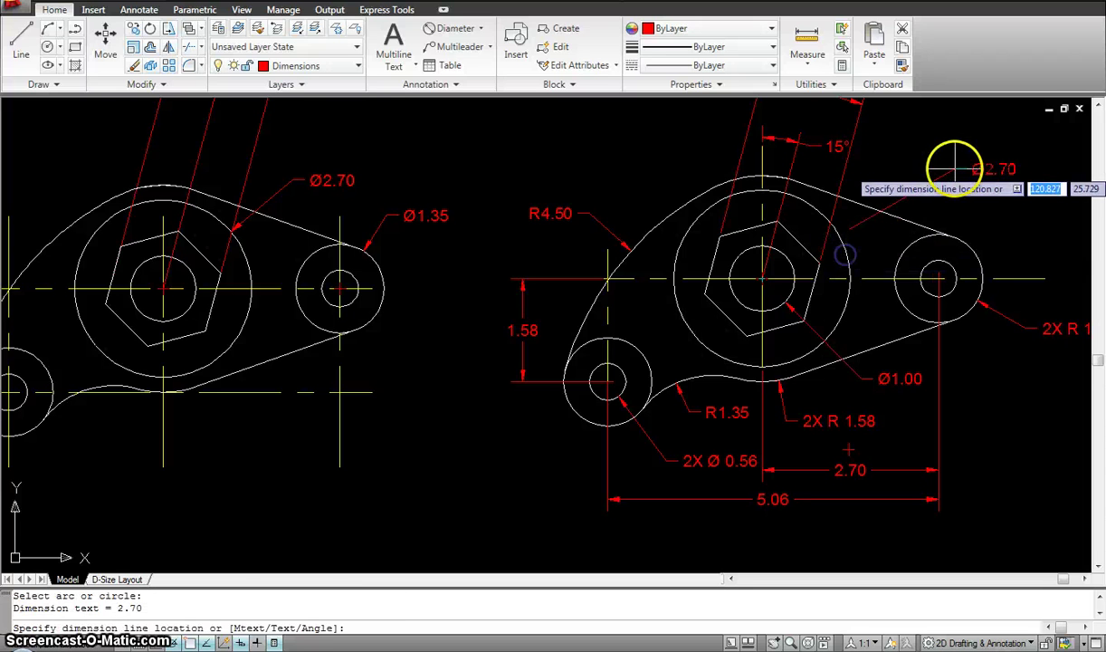
{"action": "left_click", "coordinate": [955, 164]}
{"action": "scroll", "coordinate": [932, 188], "scroll_direction": "down", "scroll_amount": 2}
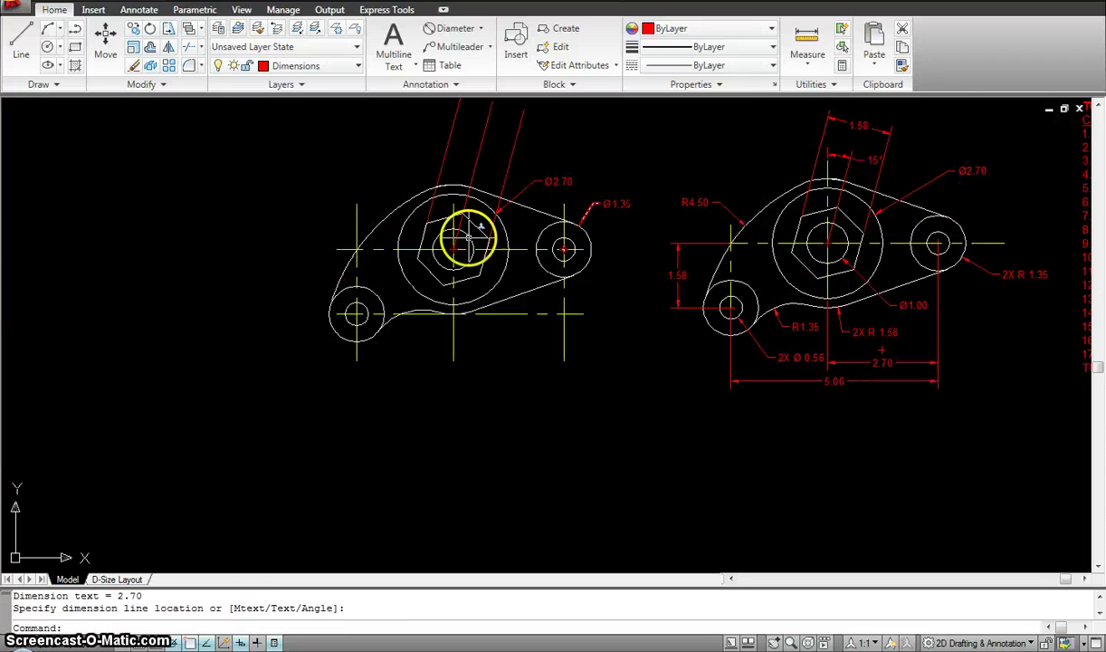
Step: Add diameter dimensions to the hole inside the hexagon and the right boss's hole on the redrawn bracket, placing their text below right
{"action": "scroll", "coordinate": [469, 238], "scroll_direction": "up", "scroll_amount": 2}
{"action": "key", "text": "Return"}
{"action": "left_click", "coordinate": [464, 274]}
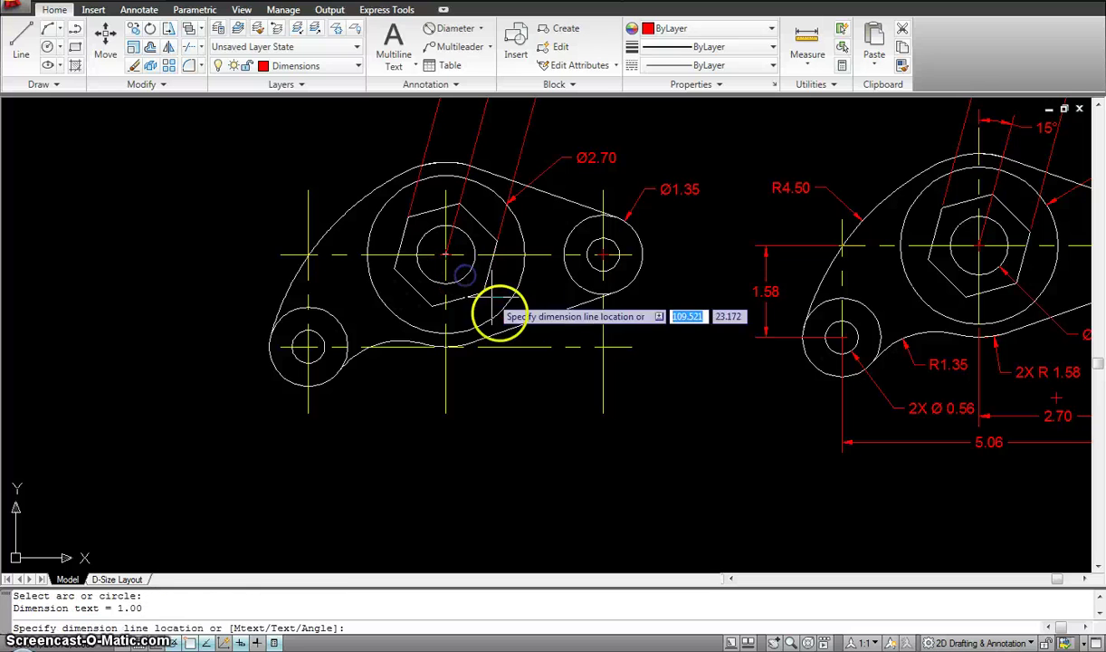
{"action": "left_click", "coordinate": [506, 374]}
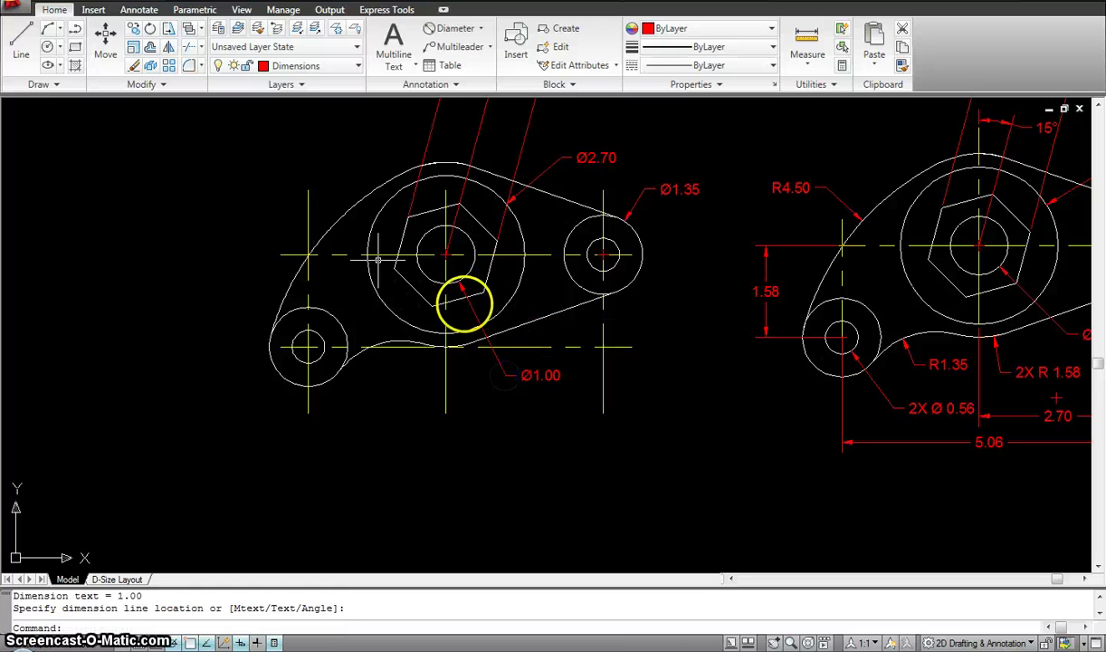
{"action": "key", "text": "Return"}
{"action": "left_click", "coordinate": [614, 256]}
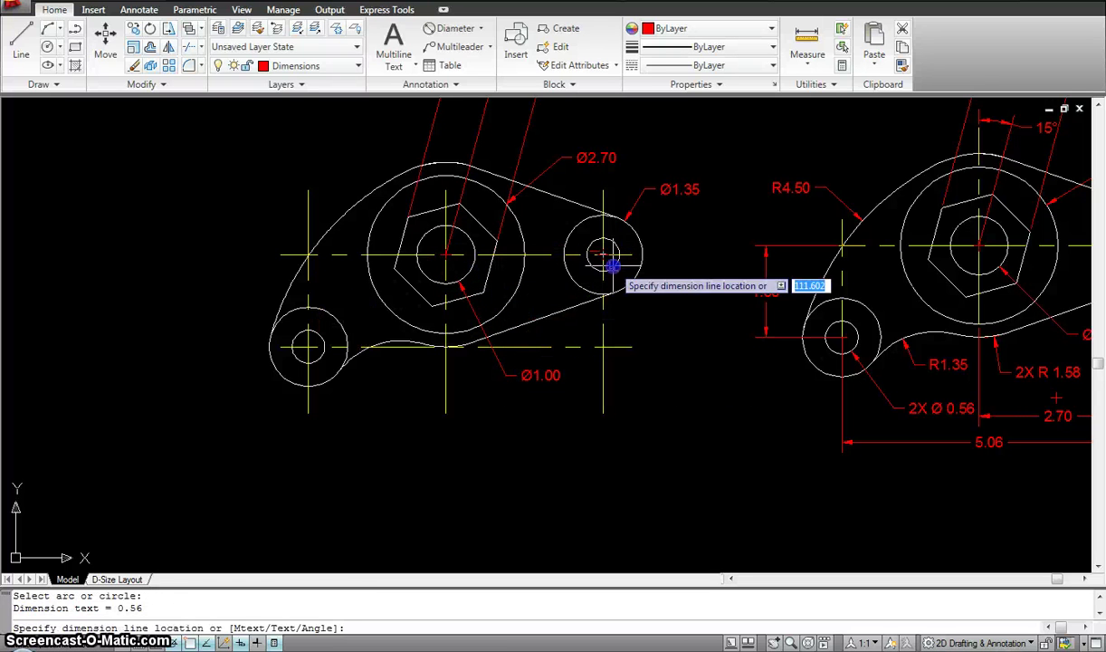
{"action": "left_click", "coordinate": [653, 299]}
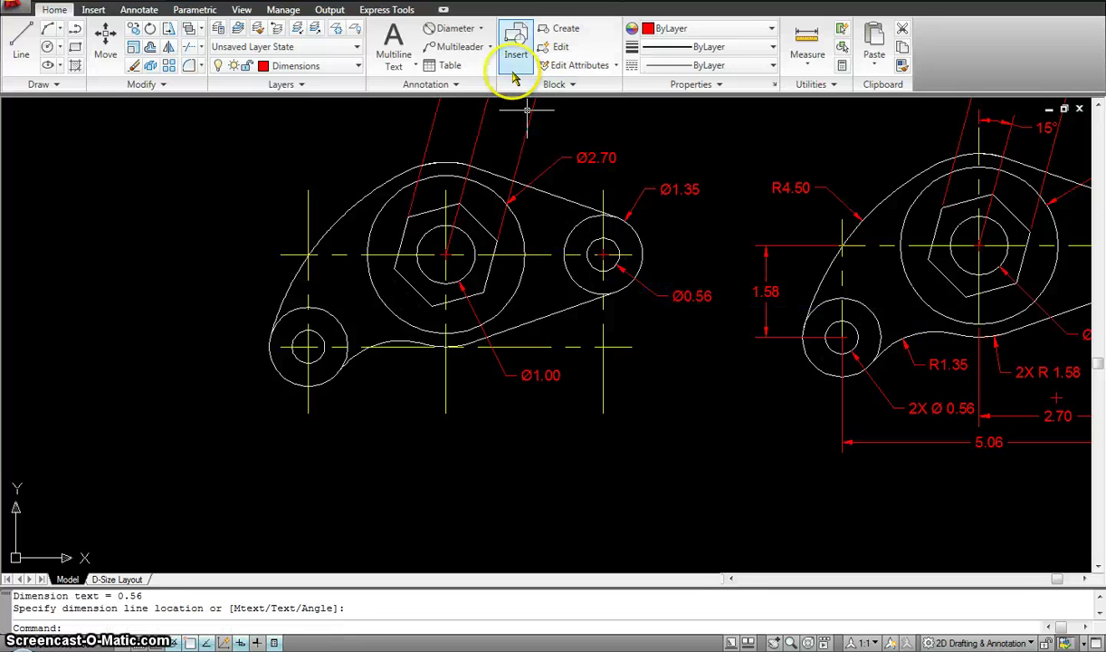
Step: Add a horizontal linear dimension from the left boss's centre to the right boss's vertical centreline, placed below the redrawn bracket
{"action": "left_click", "coordinate": [452, 36]}
{"action": "left_click", "coordinate": [438, 54]}
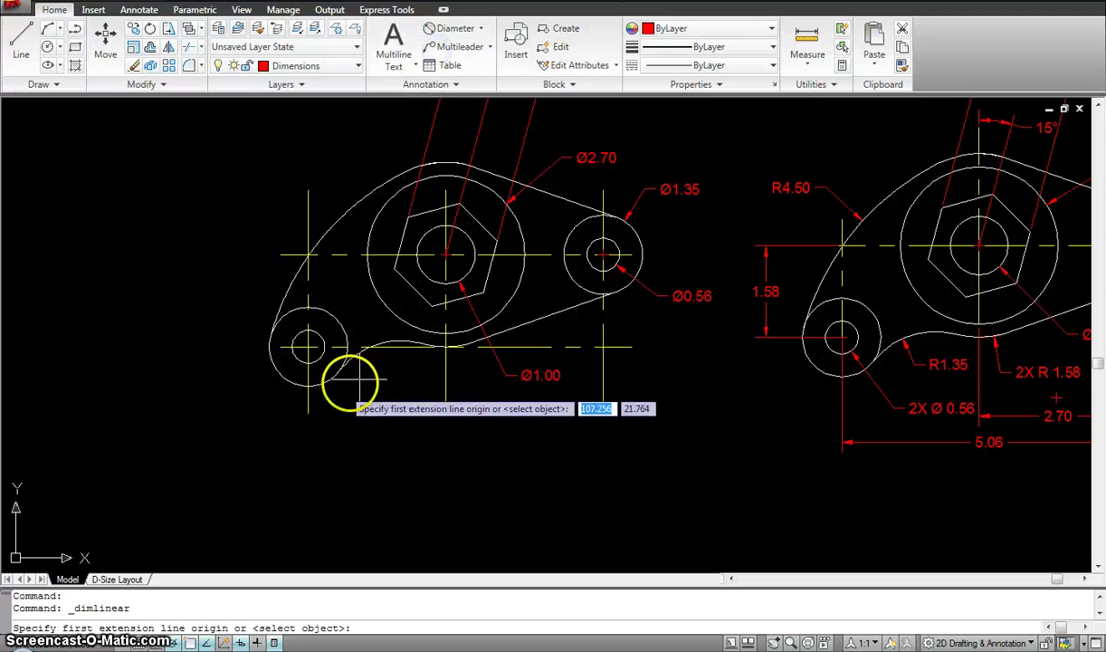
{"action": "left_click", "coordinate": [307, 345]}
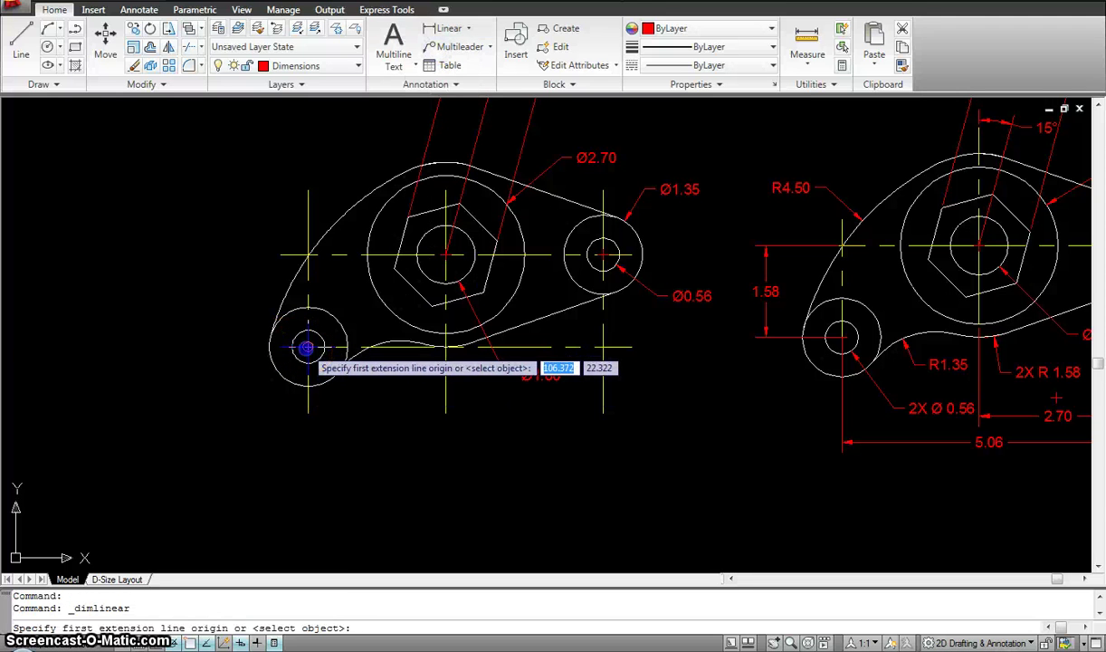
{"action": "left_click", "coordinate": [604, 347]}
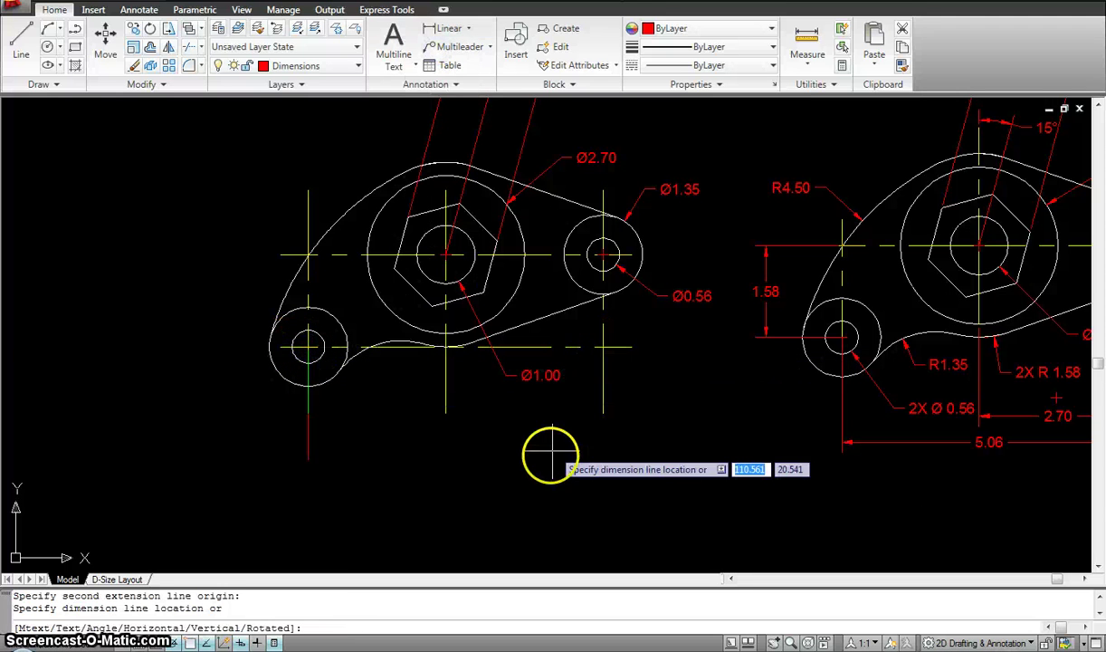
{"action": "left_click", "coordinate": [551, 460]}
Step: Add a horizontal linear dimension from the left boss's centre to the hexagon's vertical centreline, above the overall centre-distance dimension
{"action": "key", "text": "Return"}
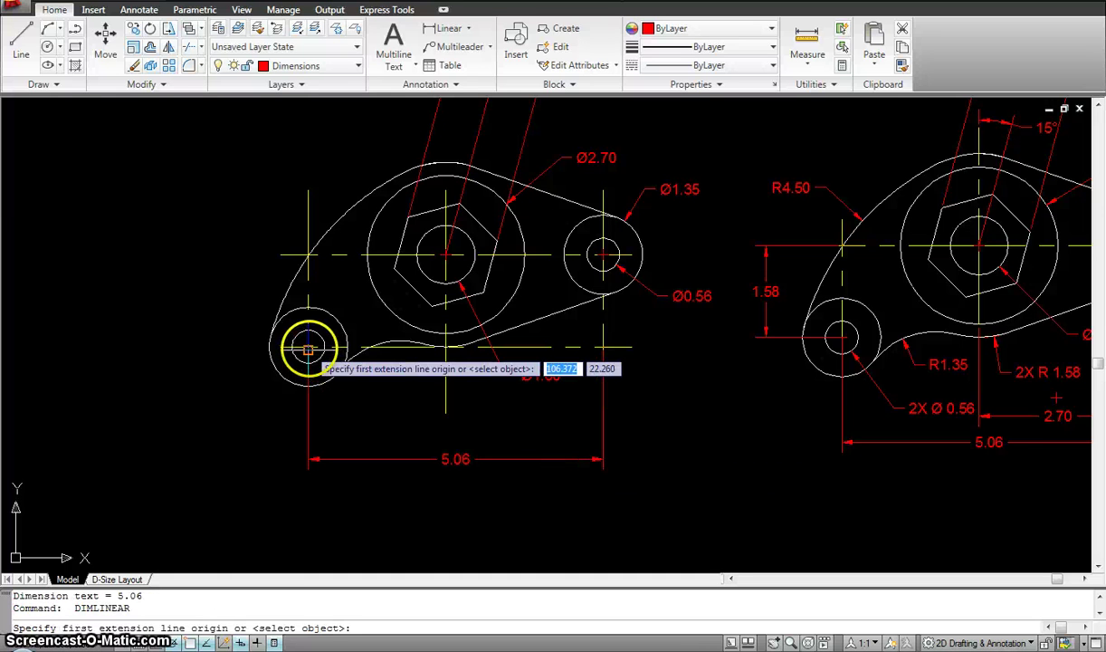
{"action": "left_click", "coordinate": [308, 345]}
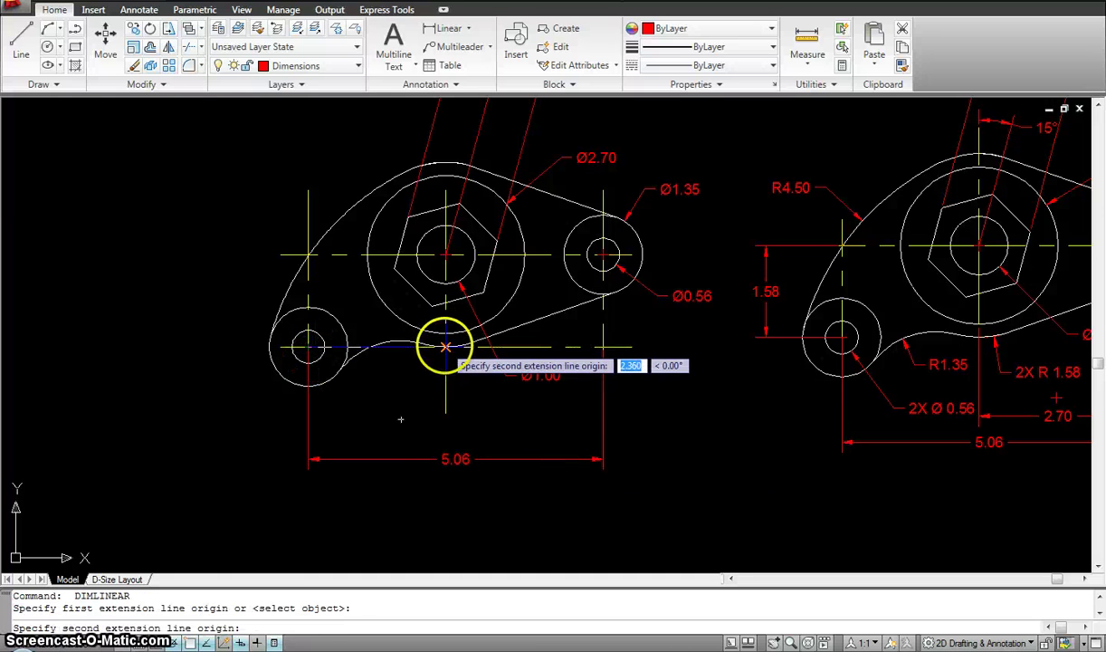
{"action": "left_click", "coordinate": [445, 346]}
{"action": "left_click", "coordinate": [405, 418]}
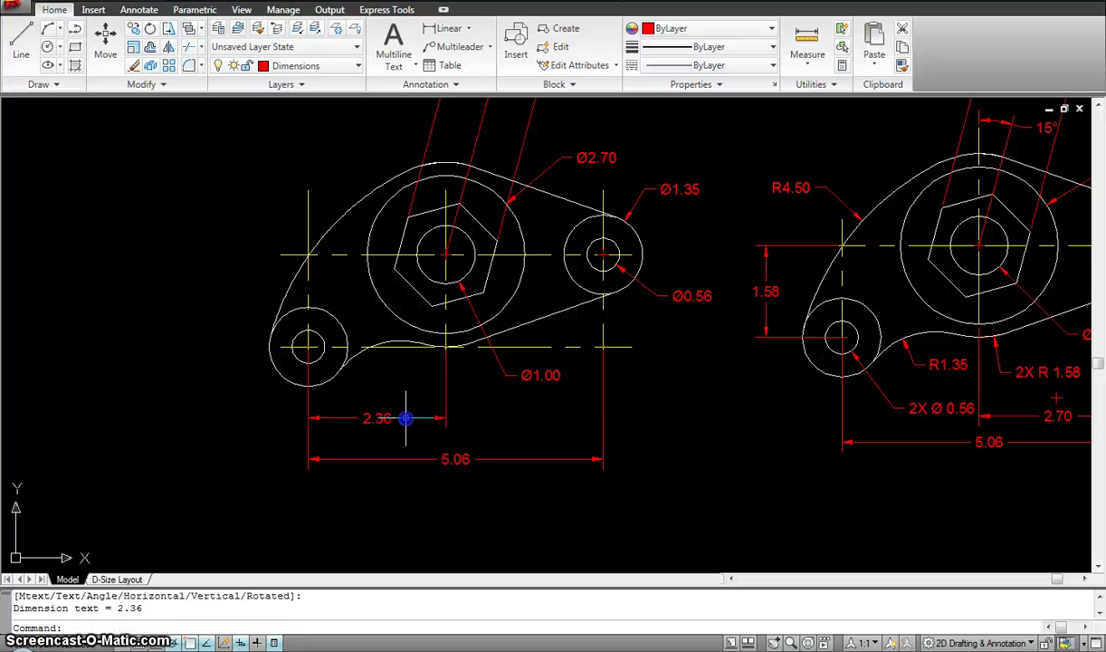
Step: Add a vertical linear dimension between the lower and upper horizontal centrelines, placed to the left of the redrawn bracket
{"action": "middle_click_drag", "start_coordinate": [489, 298], "coordinate": [478, 345]}
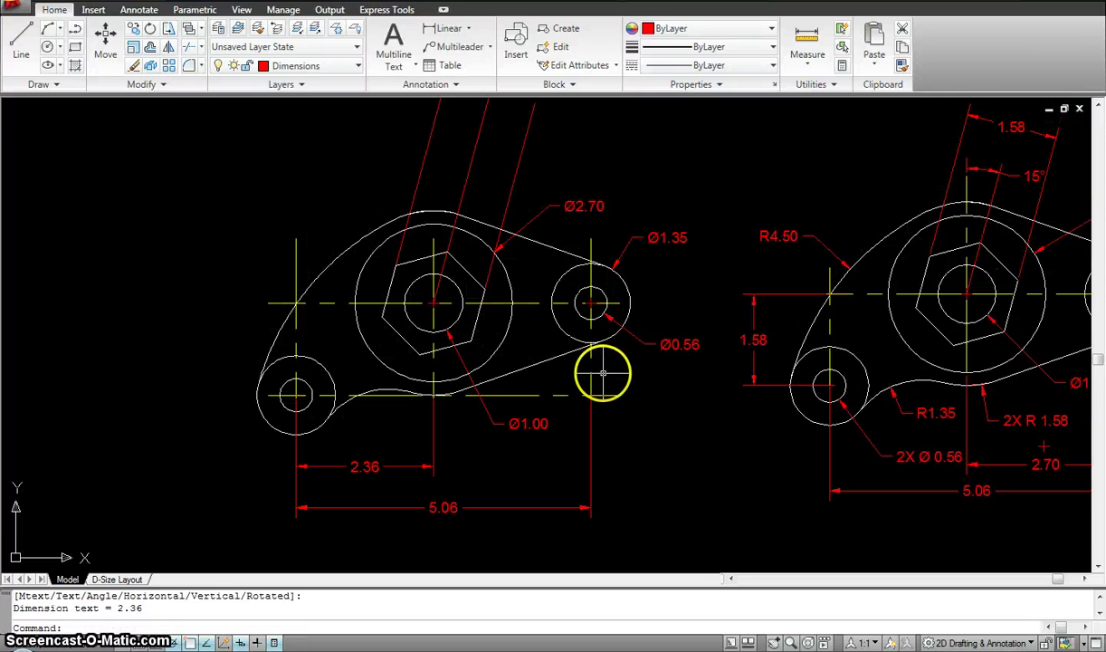
{"action": "key", "text": "Return"}
{"action": "left_click", "coordinate": [295, 393]}
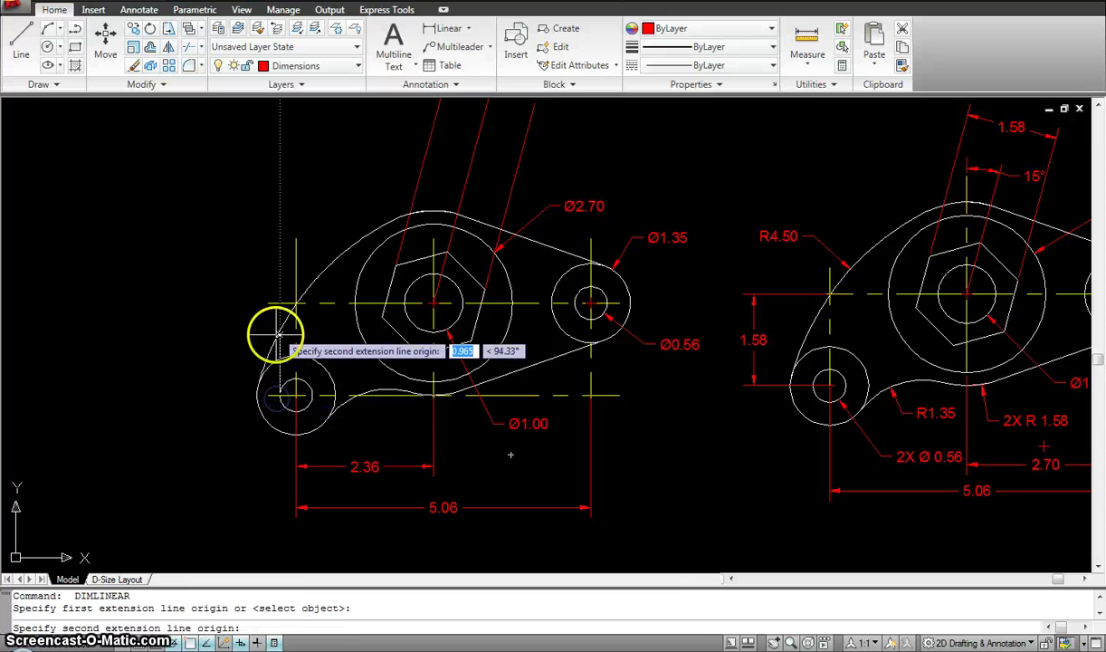
{"action": "left_click", "coordinate": [279, 303]}
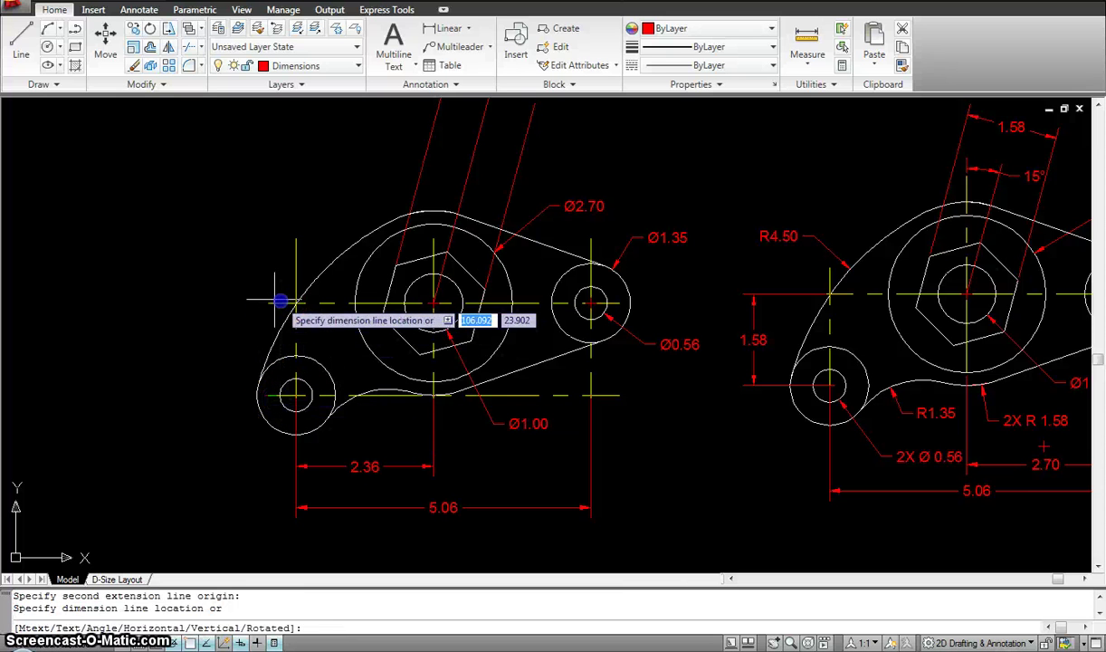
{"action": "left_click", "coordinate": [216, 304]}
Step: Add an aligned dimension perpendicularly between the two outer slanted lines extending from the hexagon's opposite flats
{"action": "mouse_move", "coordinate": [599, 310]}
{"action": "middle_mouse_down"}
{"action": "mouse_move", "coordinate": [605, 331]}
{"action": "mouse_move", "coordinate": [654, 353]}
{"action": "mouse_move", "coordinate": [595, 274]}
{"action": "mouse_move", "coordinate": [654, 258]}
{"action": "mouse_move", "coordinate": [583, 277]}
{"action": "mouse_move", "coordinate": [580, 311]}
{"action": "middle_mouse_up"}
{"action": "middle_click_drag", "start_coordinate": [550, 200], "coordinate": [555, 227]}
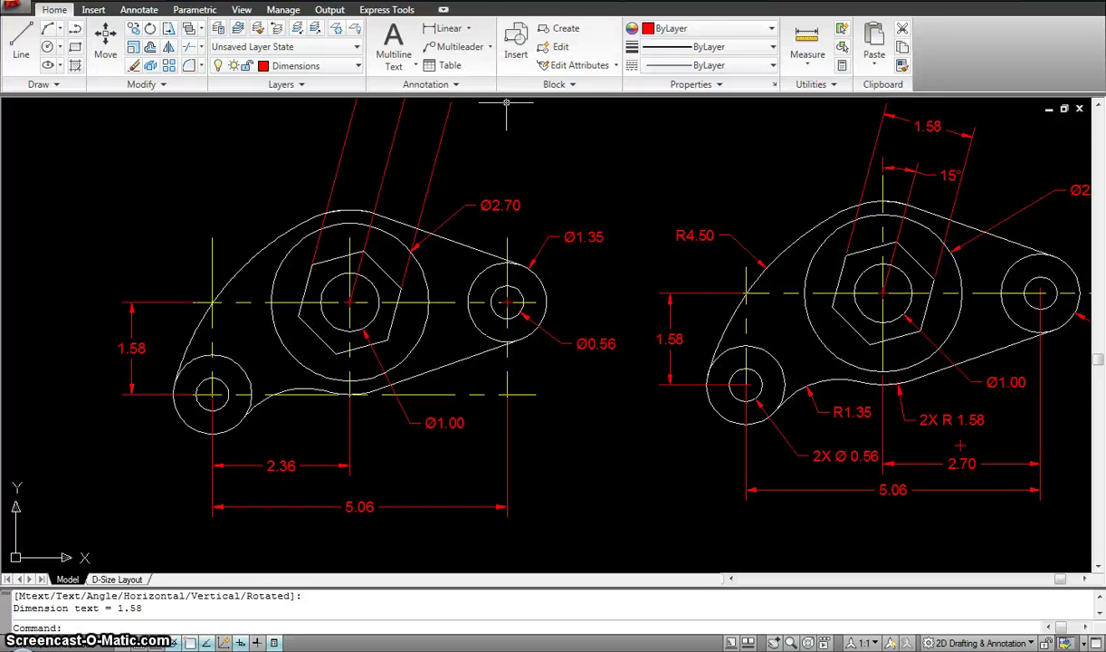
{"action": "left_click", "coordinate": [470, 29]}
{"action": "left_click", "coordinate": [408, 88]}
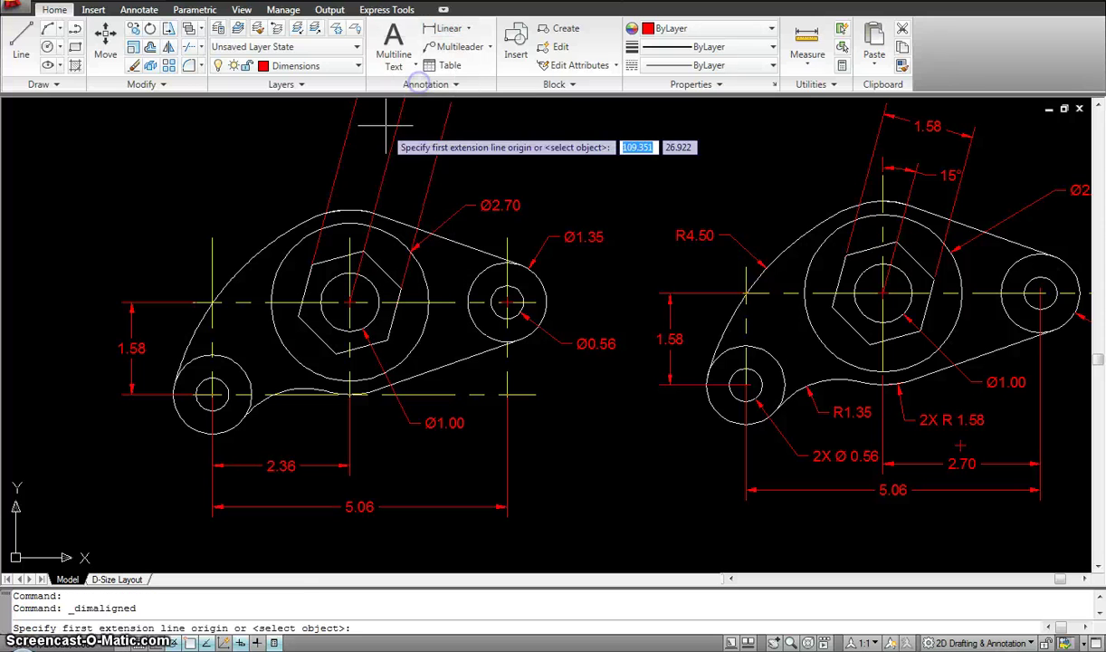
{"action": "left_click", "coordinate": [332, 170]}
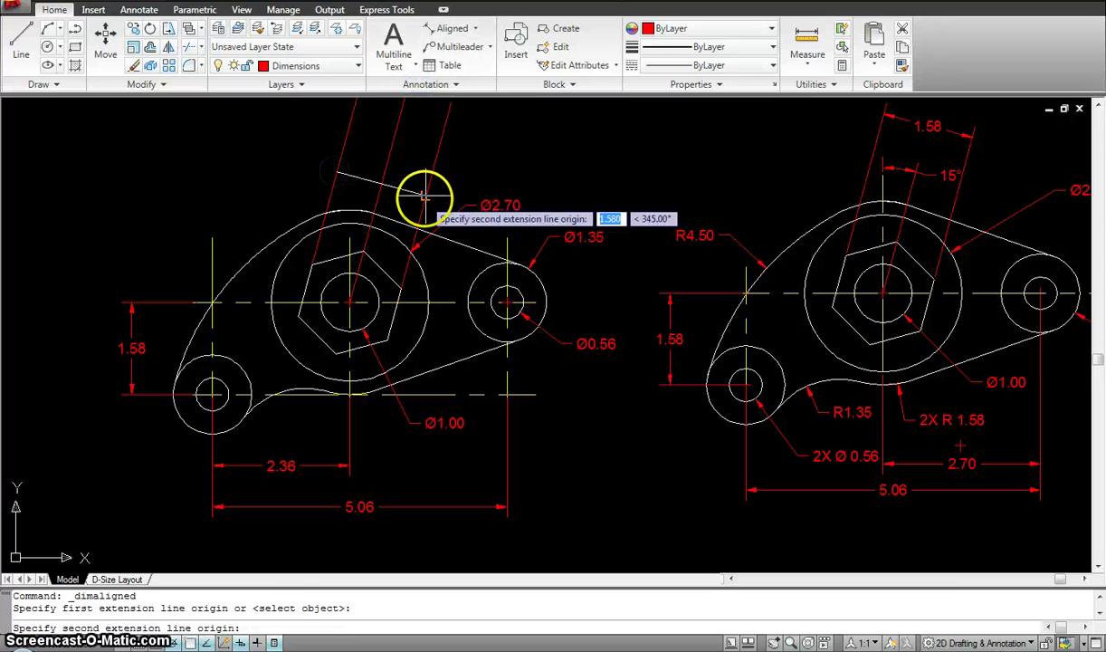
{"action": "left_click", "coordinate": [425, 199]}
{"action": "left_click", "coordinate": [469, 143]}
Step: Erase the long slanted middle line running from the hexagon's centre through the aligned dimension on the redrawn bracket
{"action": "scroll", "coordinate": [472, 154], "scroll_direction": "down", "scroll_amount": 3}
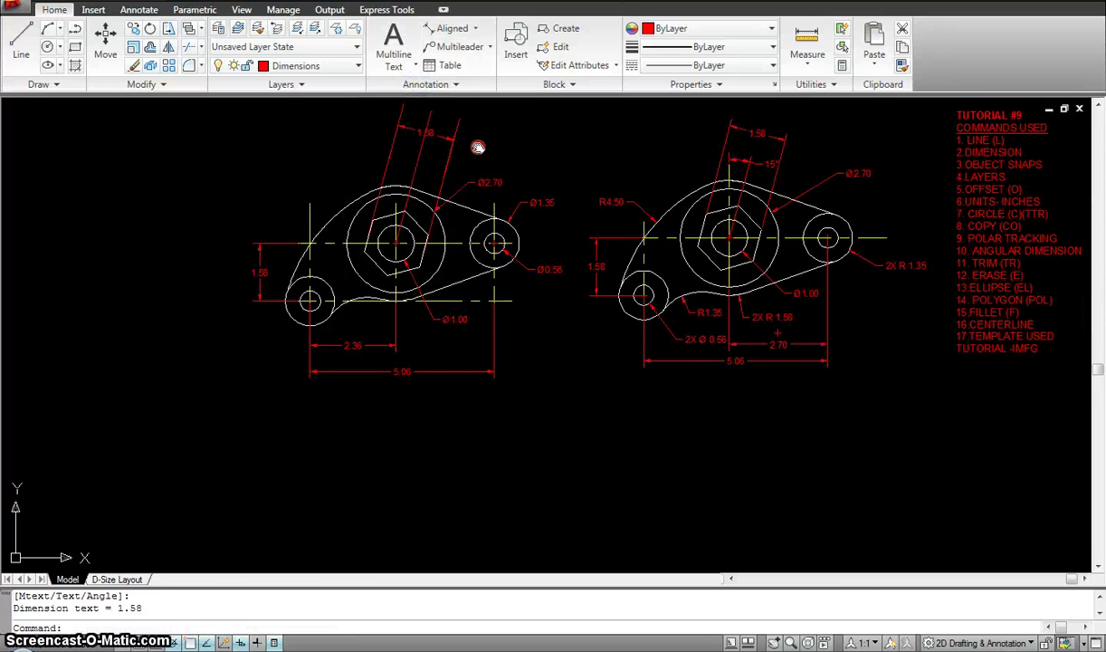
{"action": "left_click", "coordinate": [421, 160]}
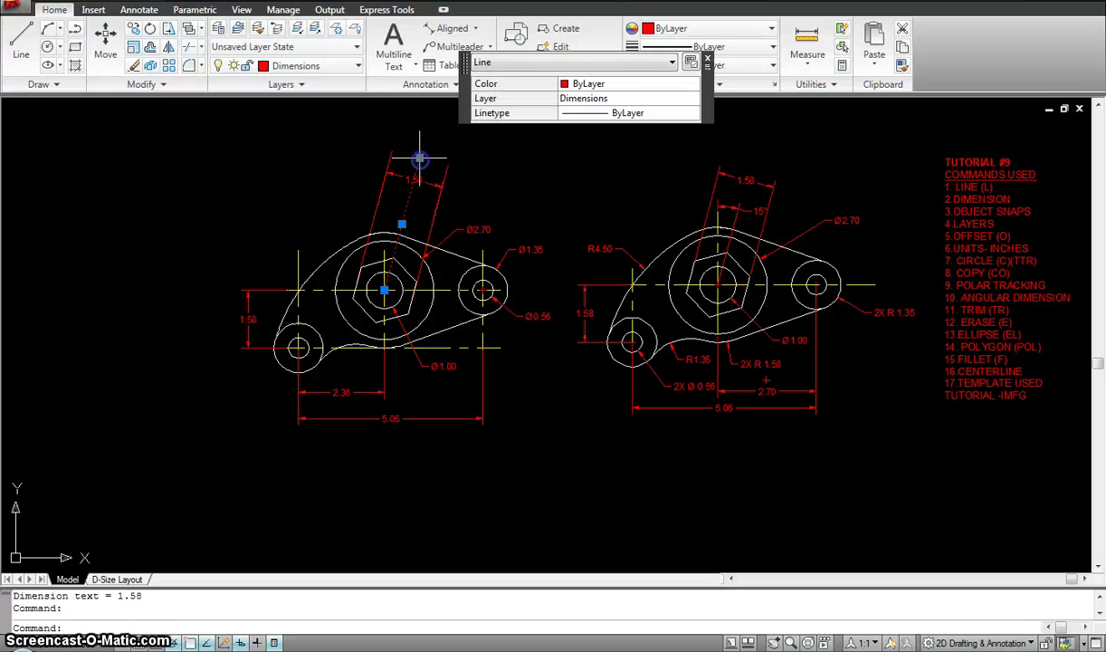
{"action": "key", "text": "Delete"}
{"action": "scroll", "coordinate": [464, 161], "scroll_direction": "up", "scroll_amount": 2}
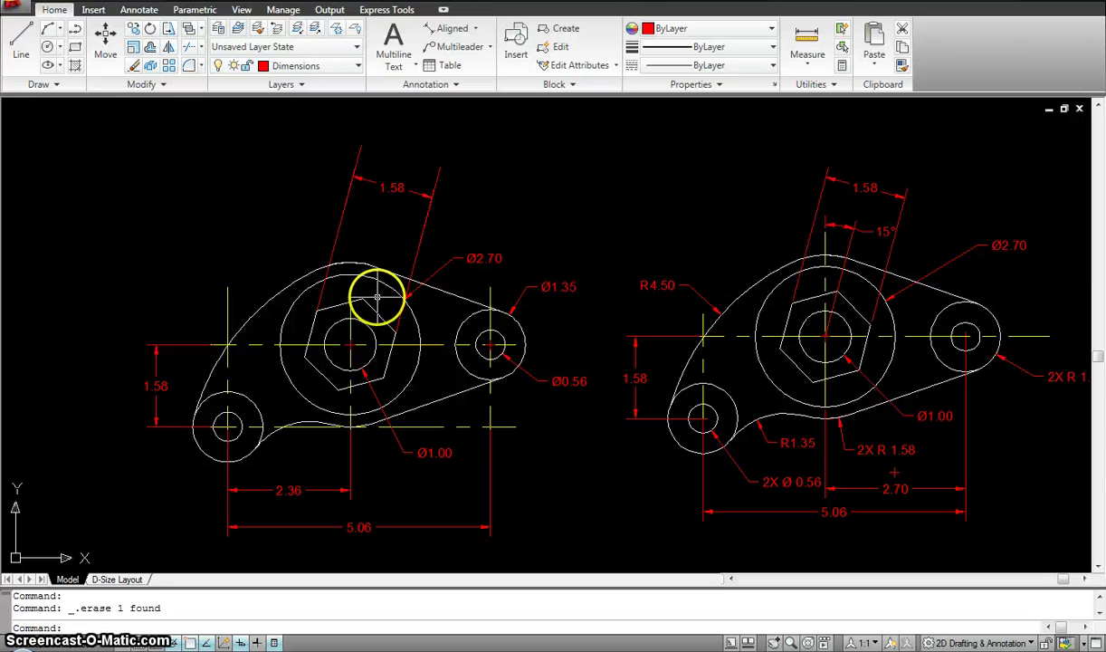
{"action": "type", "text": "l"}
{"action": "key", "text": "Return"}
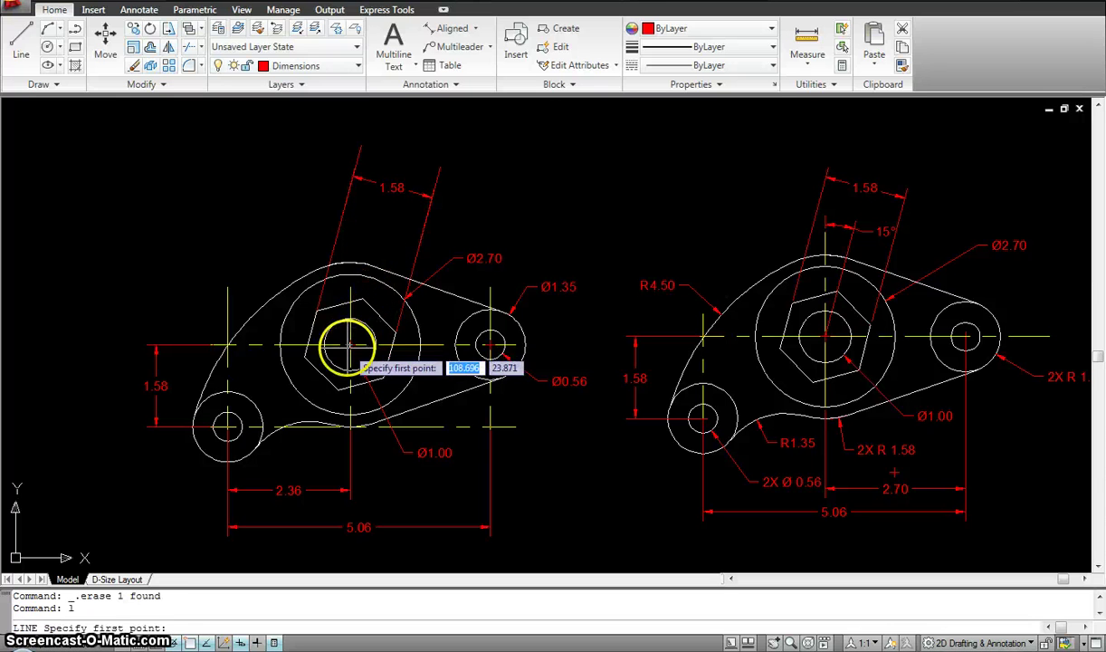
{"action": "left_click", "coordinate": [350, 345]}
{"action": "key", "text": "Escape"}
Step: Draw a shorter slanted line from the hexagon's centre, parallel to the outer slanted lines and ending below the aligned dimension
{"action": "key", "text": "Return"}
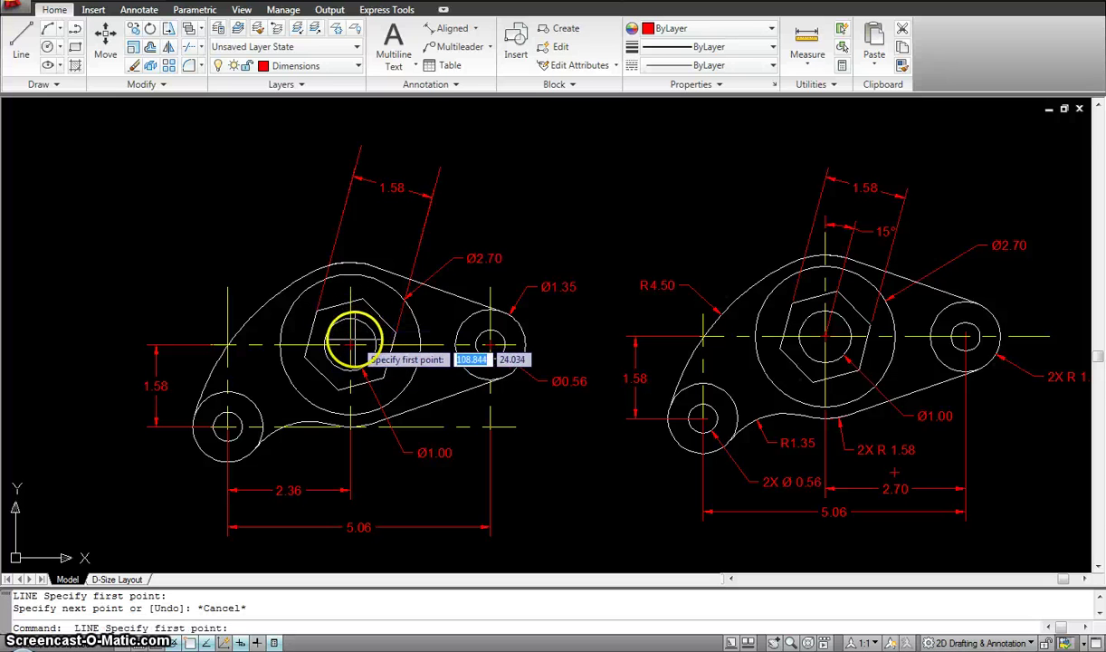
{"action": "left_click", "coordinate": [350, 344]}
{"action": "left_click", "coordinate": [388, 234]}
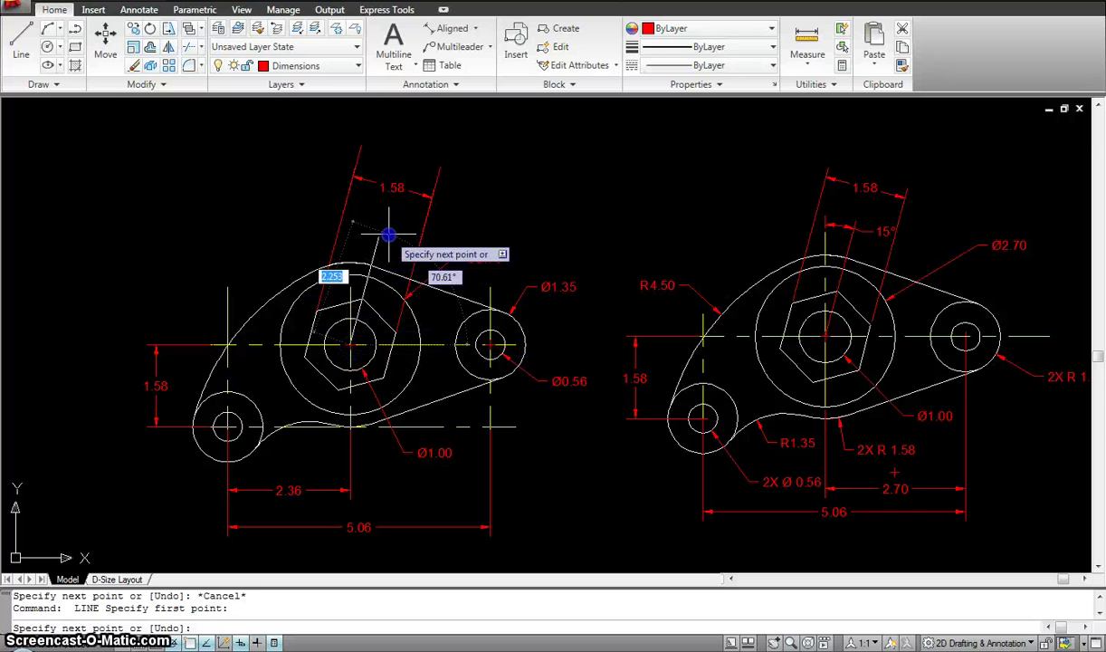
{"action": "key", "text": "ctrl+z"}
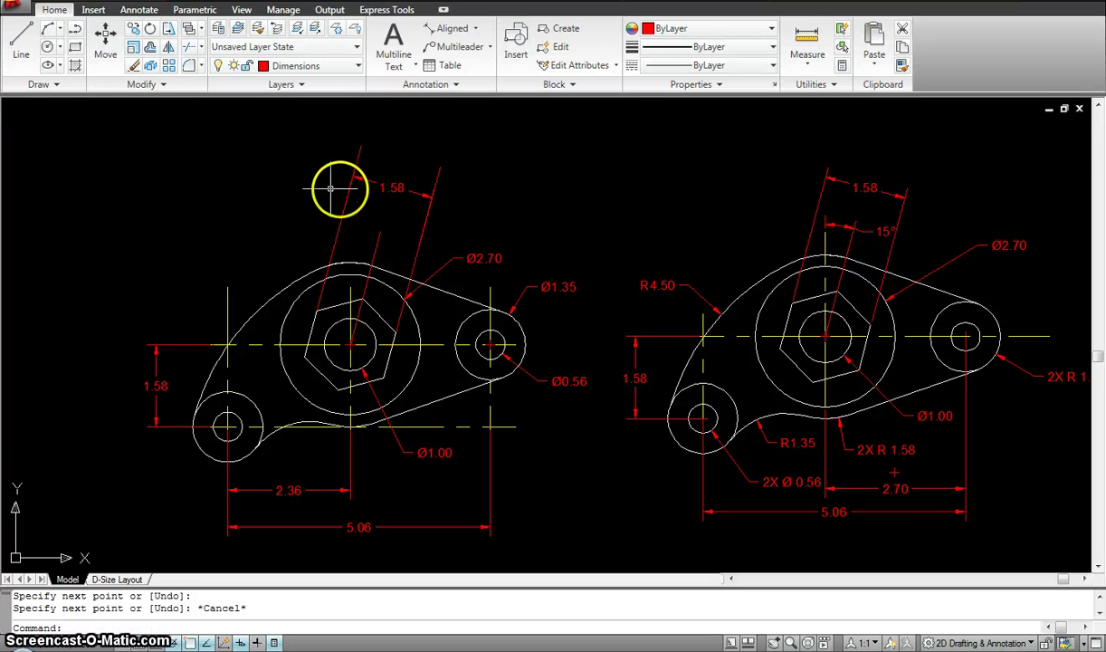
Step: Add an angular dimension between the hexagon's vertical centreline and the short slanted line, placed below the aligned dimension
{"action": "left_click", "coordinate": [475, 30]}
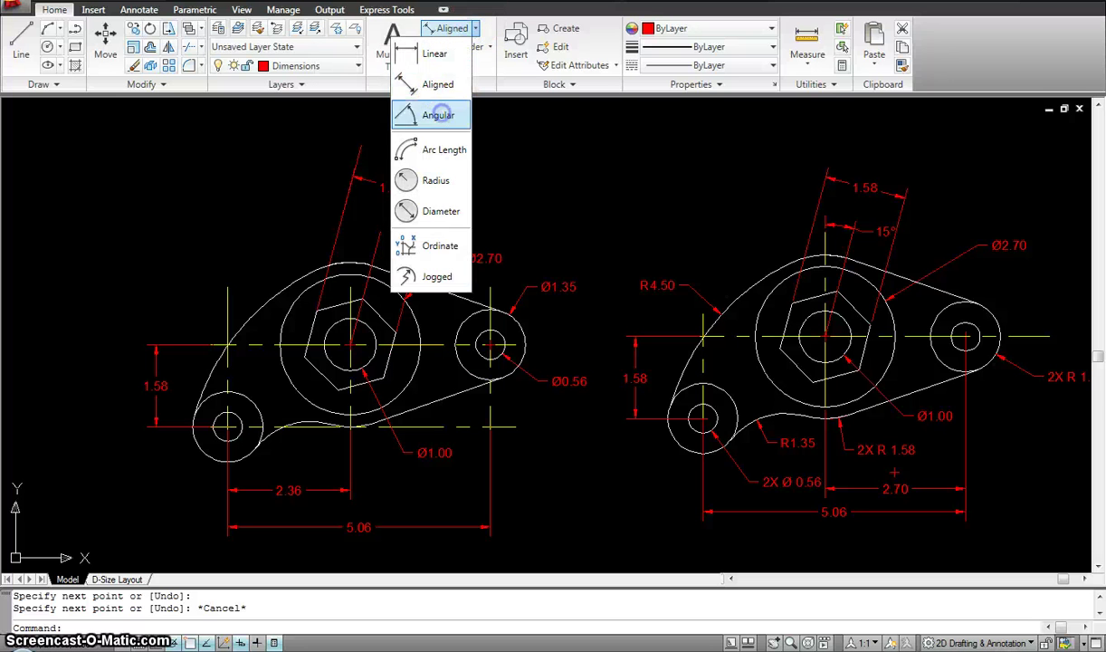
{"action": "left_click", "coordinate": [440, 115]}
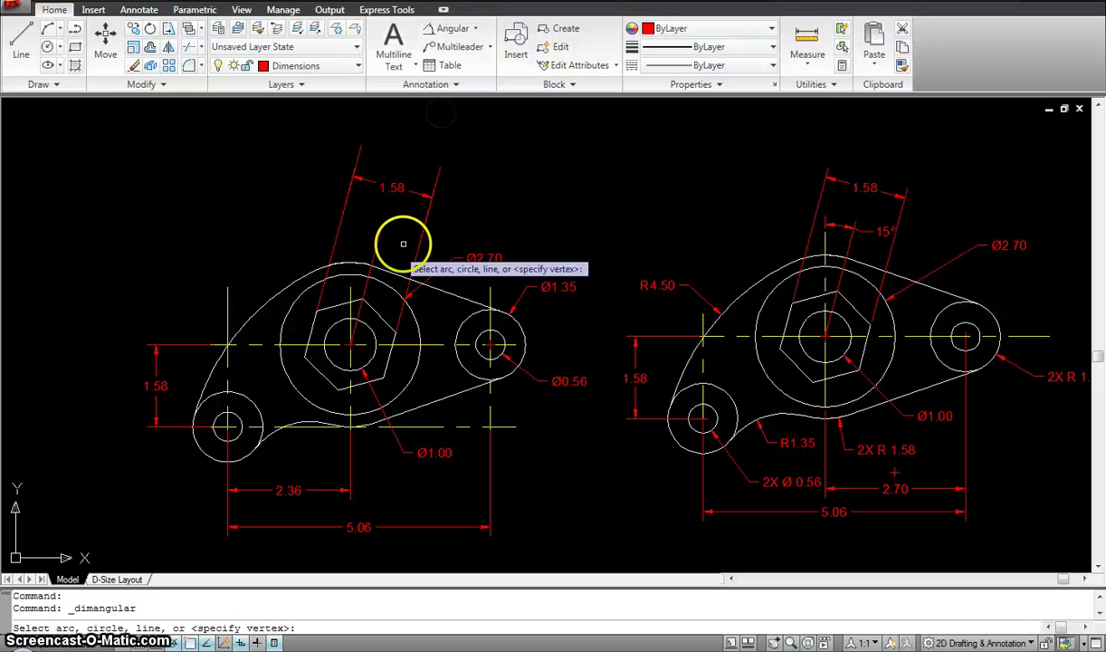
{"action": "left_click", "coordinate": [359, 289]}
{"action": "left_click", "coordinate": [366, 283]}
{"action": "scroll", "coordinate": [361, 218], "scroll_direction": "up", "scroll_amount": 2}
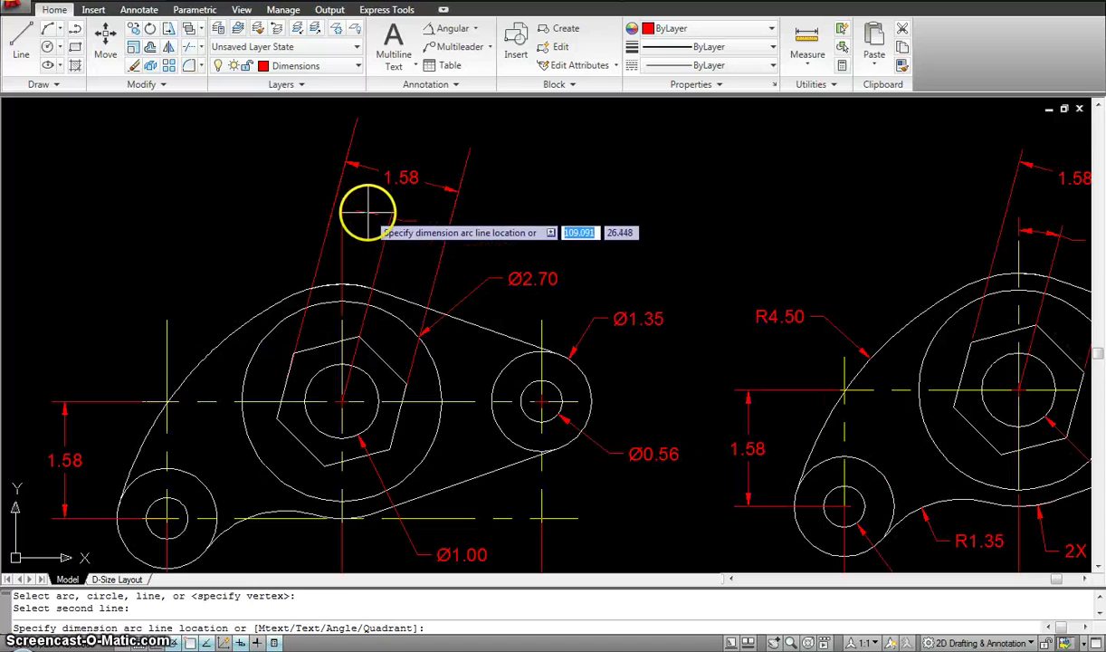
{"action": "left_click", "coordinate": [367, 219]}
{"action": "scroll", "coordinate": [659, 224], "scroll_direction": "down", "scroll_amount": 6}
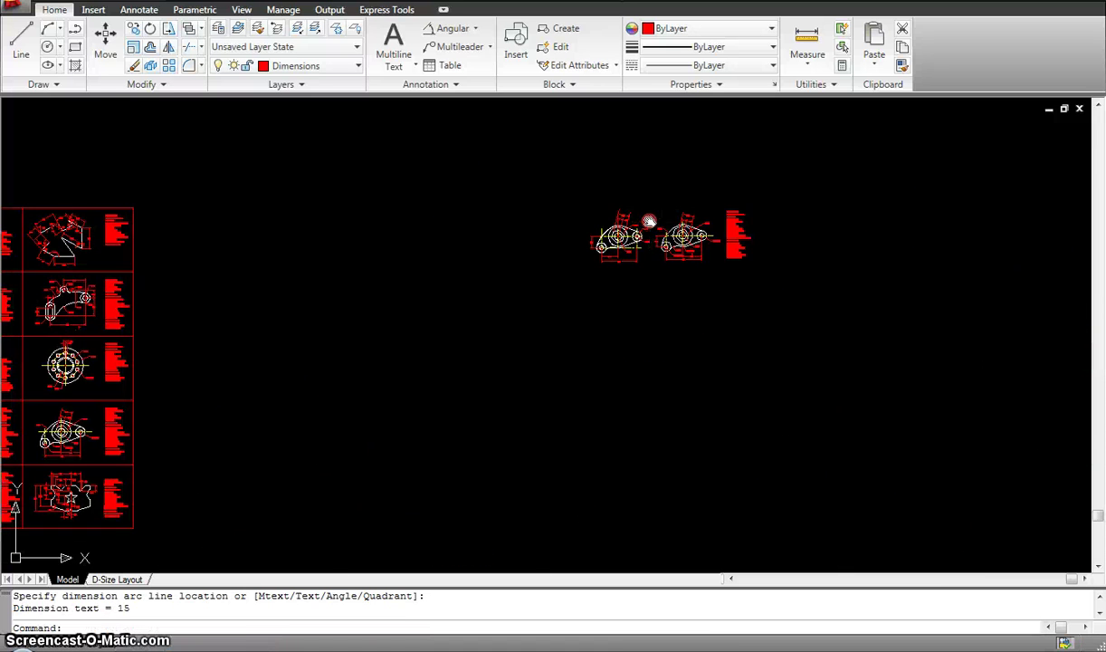
{"action": "scroll", "coordinate": [647, 227], "scroll_direction": "up", "scroll_amount": 6}
{"action": "middle_click_drag", "start_coordinate": [740, 260], "coordinate": [842, 268]}
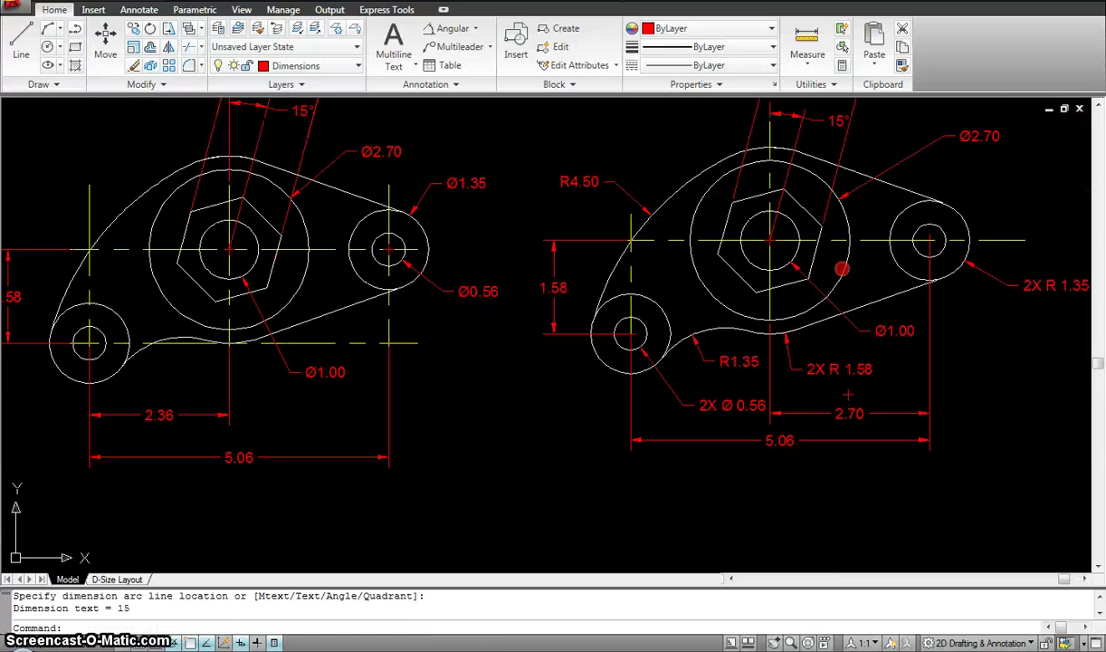
{"action": "scroll", "coordinate": [807, 267], "scroll_direction": "down", "scroll_amount": 5}
{"action": "scroll", "coordinate": [809, 266], "scroll_direction": "up", "scroll_amount": 4}
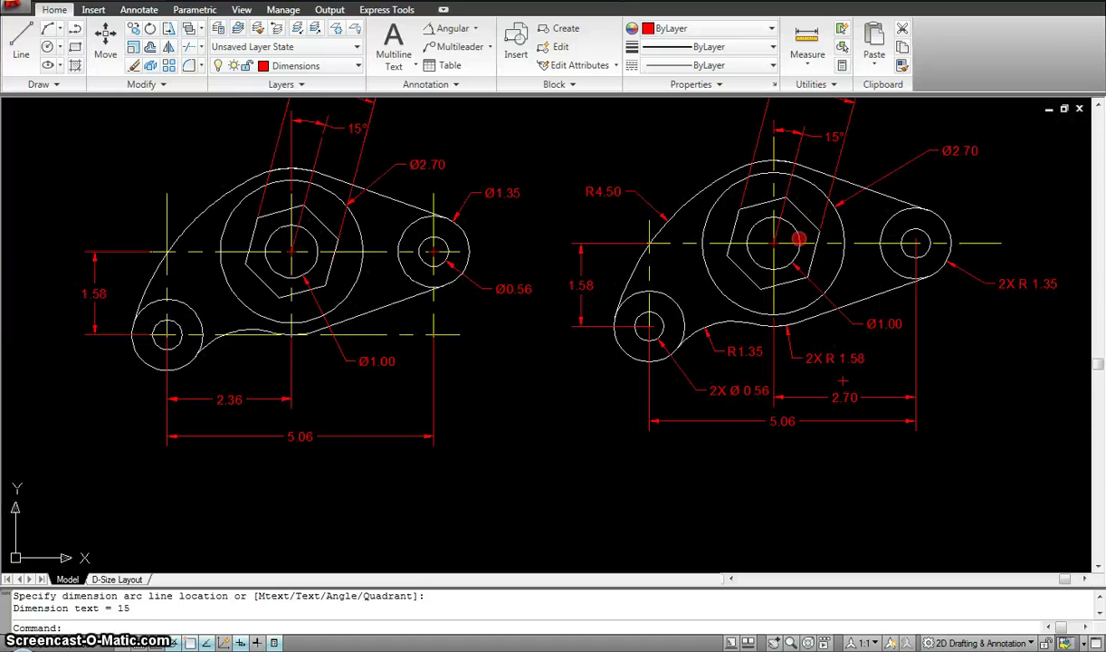
{"action": "middle_click_drag", "start_coordinate": [843, 380], "coordinate": [828, 424]}
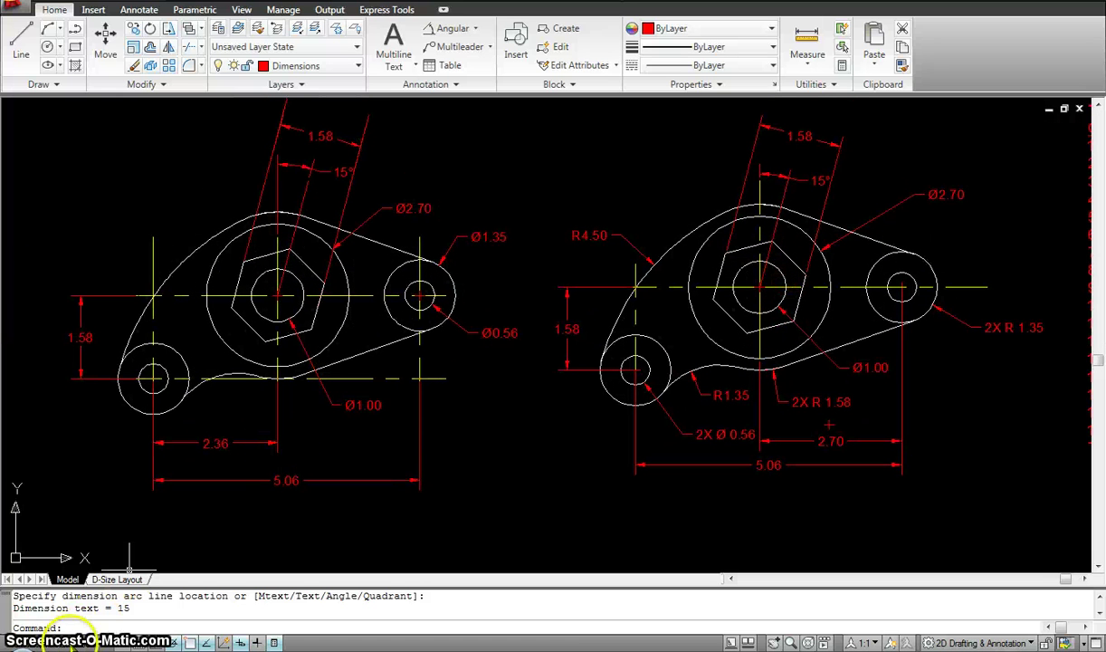